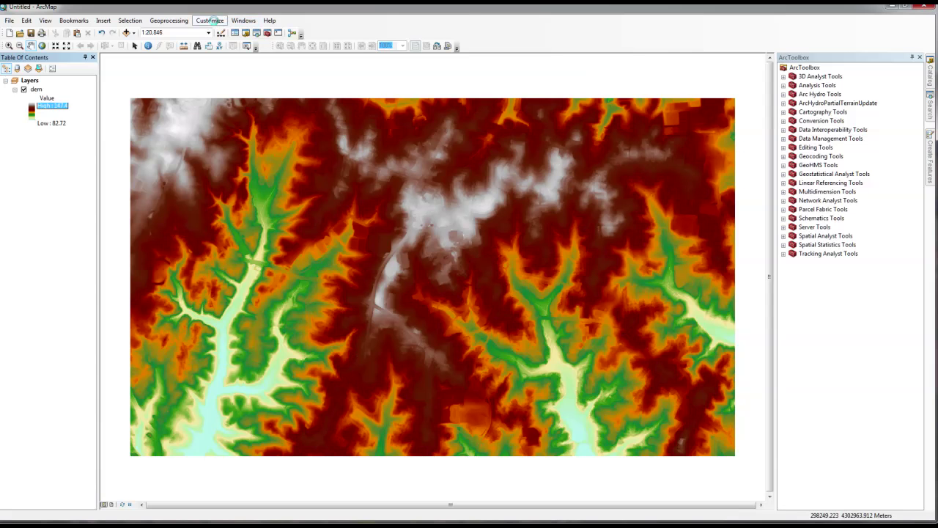
# Step: Check which extensions are enabled, including 3D Analyst and Spatial Analyst
pyautogui.click(216, 24)
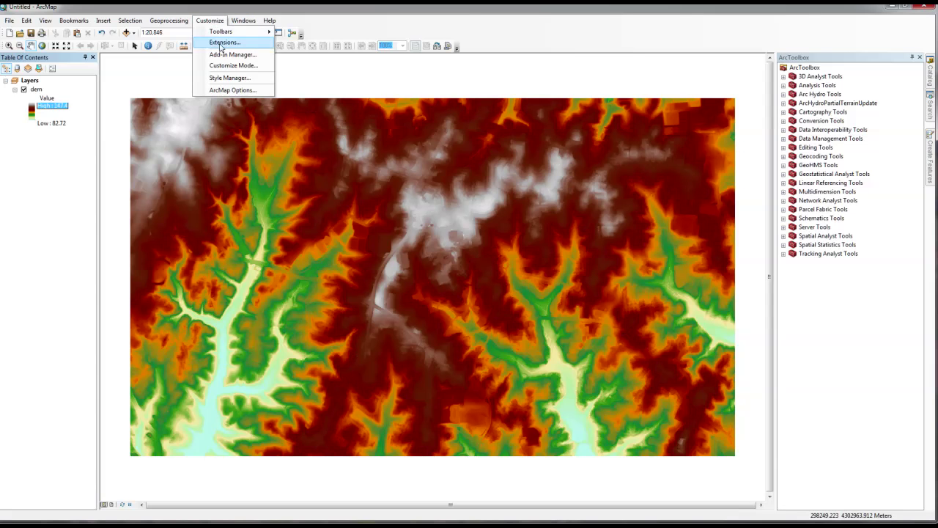
pyautogui.click(221, 43)
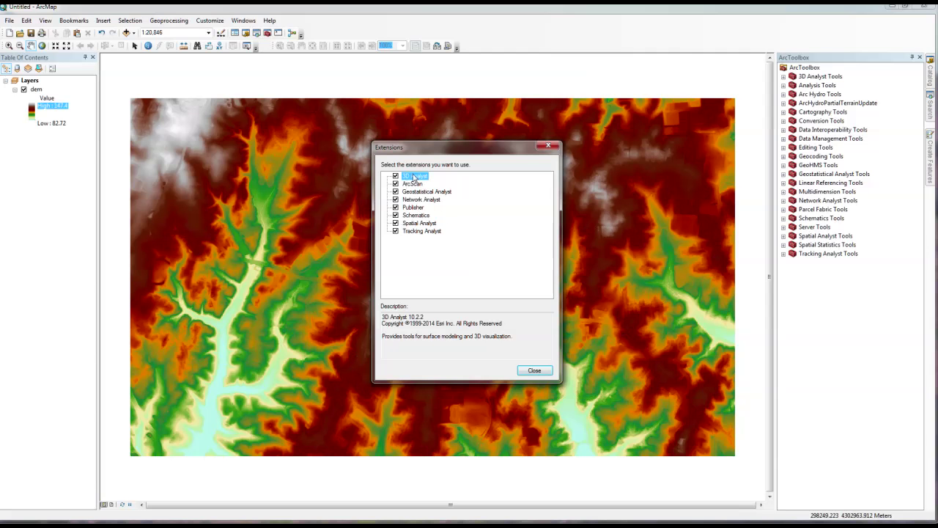
pyautogui.click(534, 372)
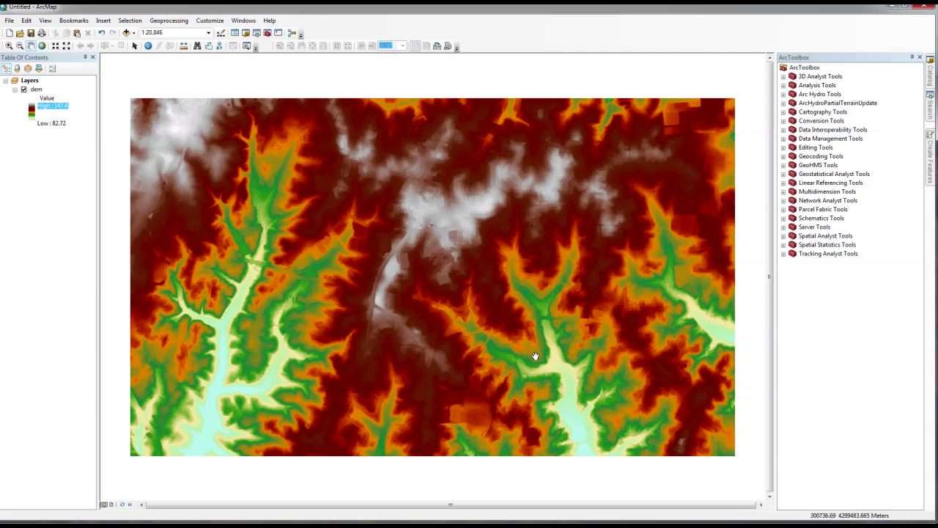
# Step: Add the Topographic basemap to the map
pyautogui.click(133, 33)
pyautogui.click(152, 57)
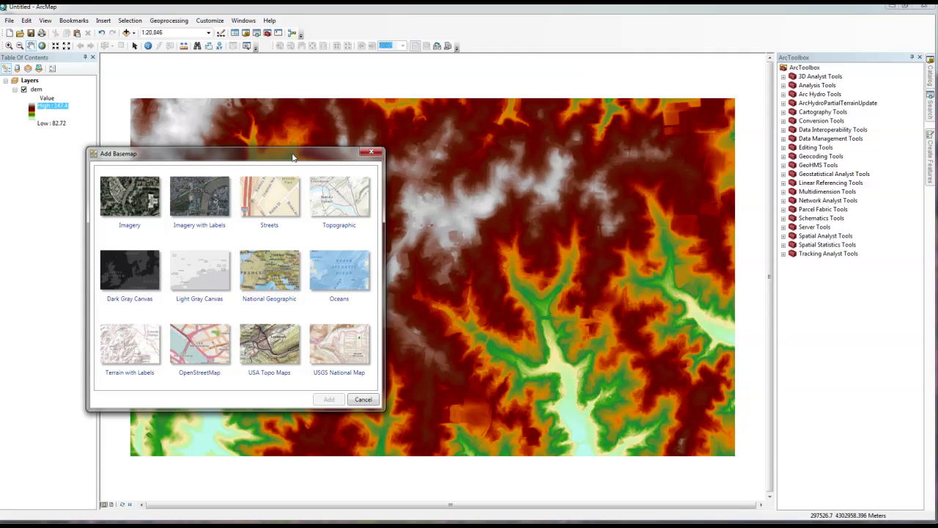
pyautogui.click(342, 209)
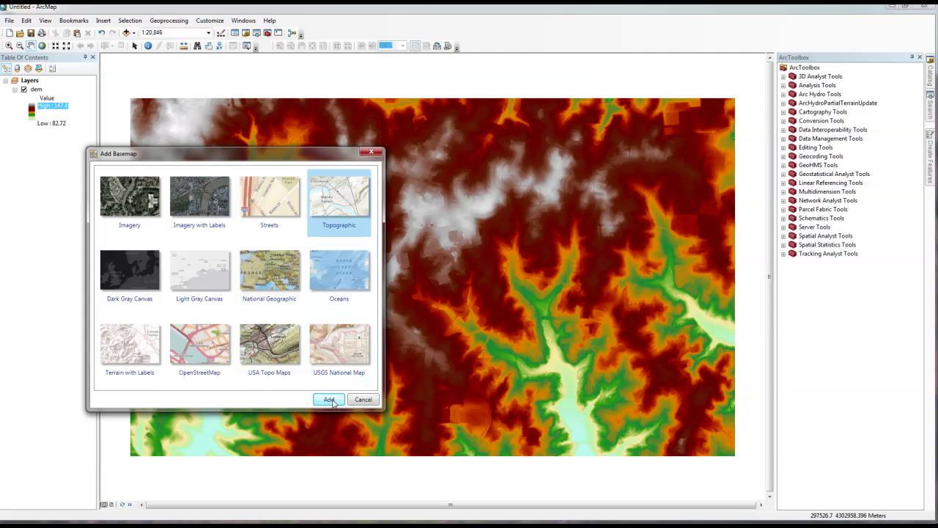
pyautogui.click(329, 400)
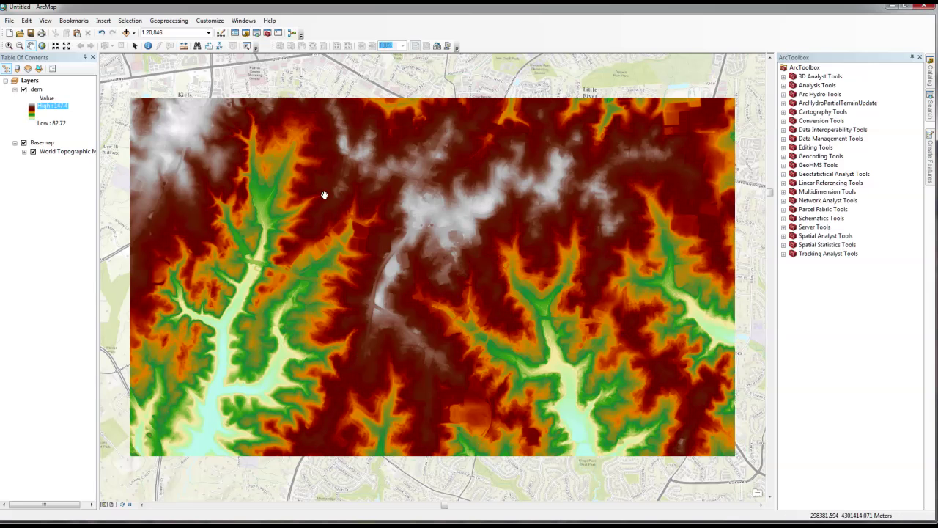
# Step: Hide the dem layer and frame the George Mason University campus on the basemap
pyautogui.click(32, 88)
pyautogui.click(24, 90)
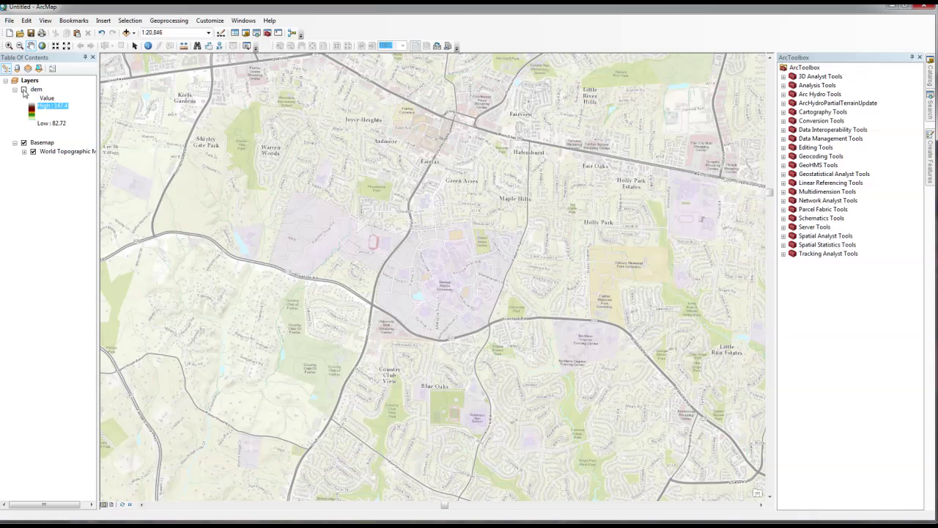
pyautogui.click(9, 46)
pyautogui.moveTo(327, 193); pyautogui.dragTo(572, 385)
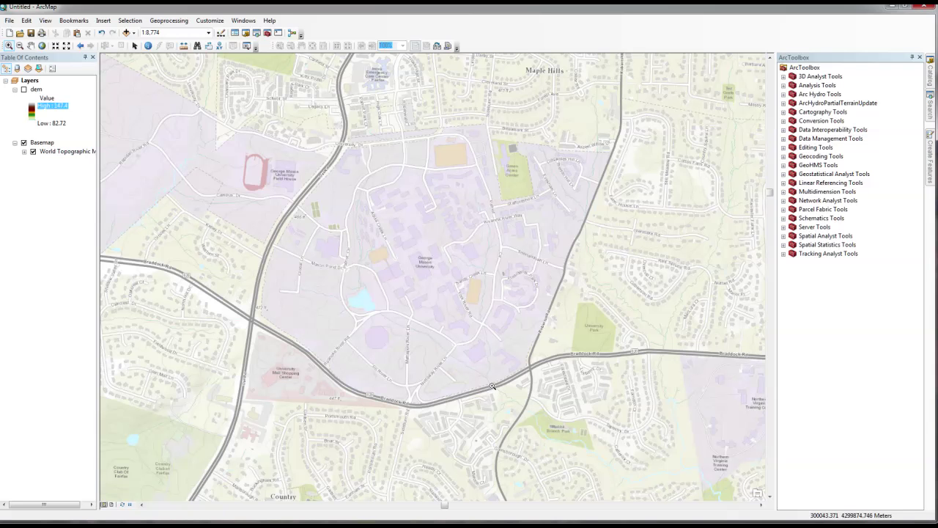
# Step: Create a folder named demo inside C:\temp\CEIE_340_demos
pyautogui.click(931, 75)
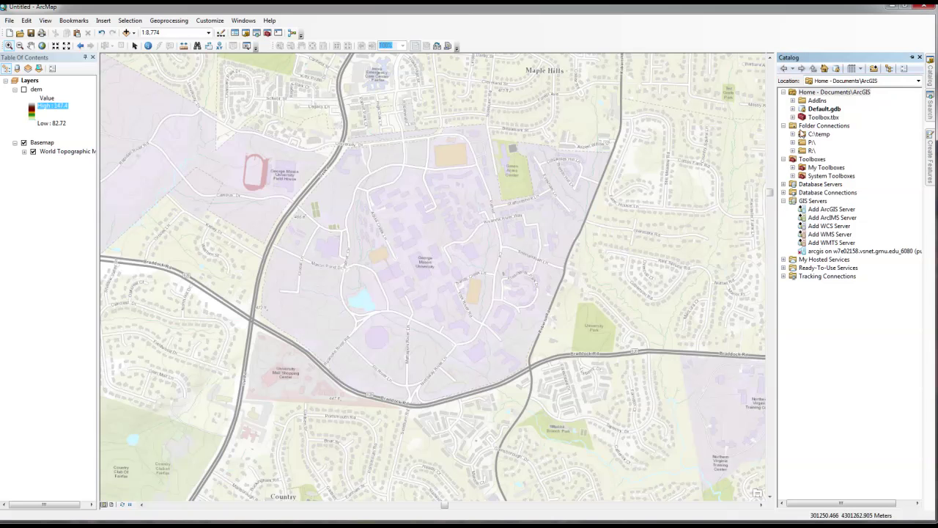
pyautogui.click(793, 134)
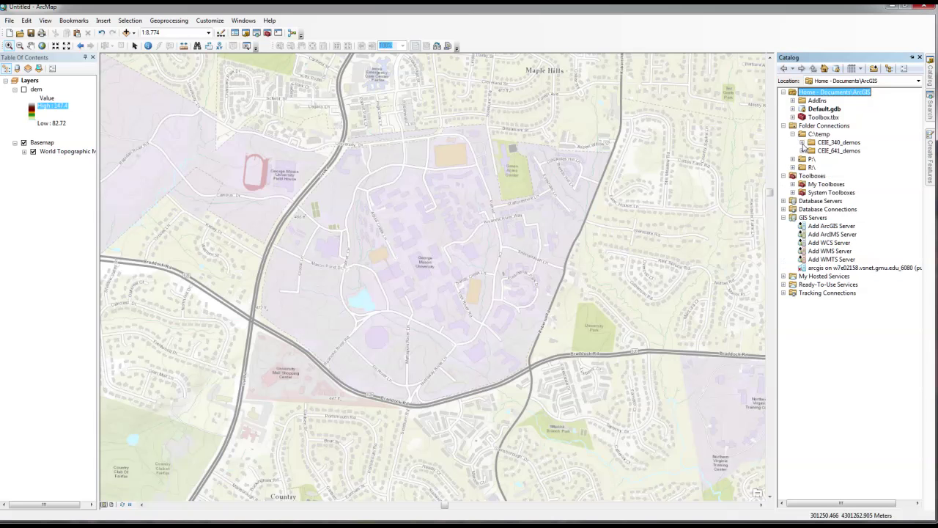
pyautogui.click(802, 143)
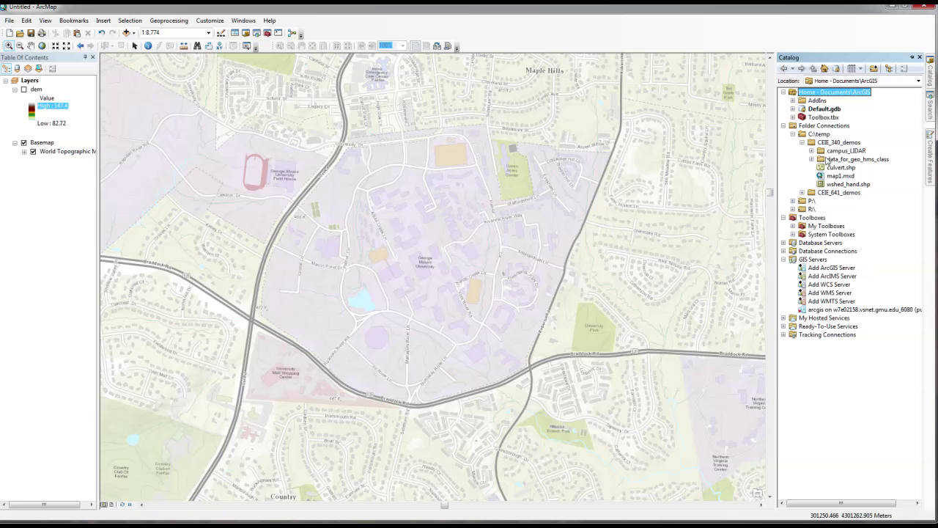
pyautogui.rightClick(844, 143)
pyautogui.moveTo(865, 204)
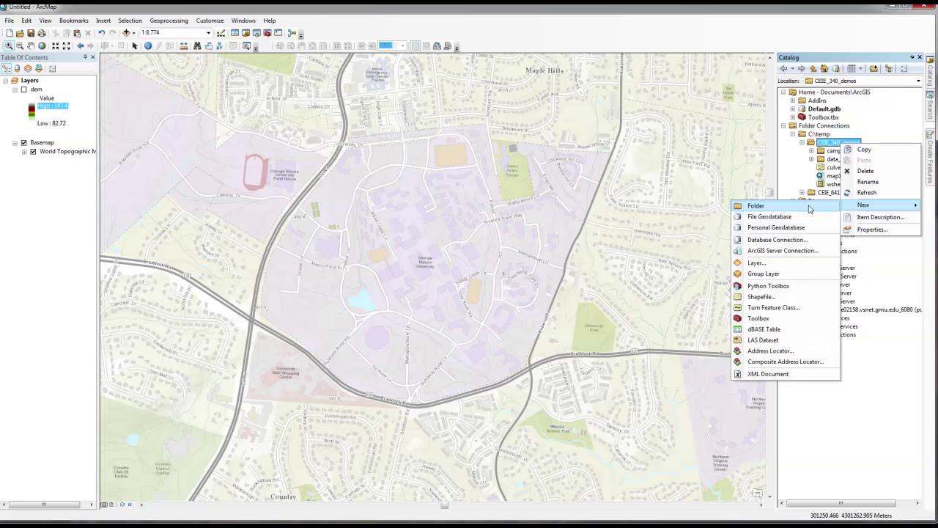
pyautogui.click(804, 208)
pyautogui.write('demo')
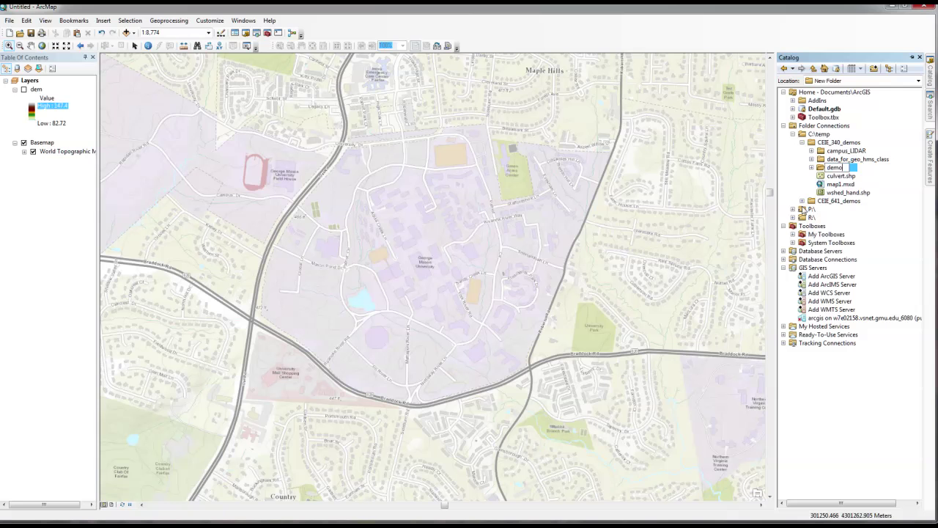
pyautogui.press('Return')
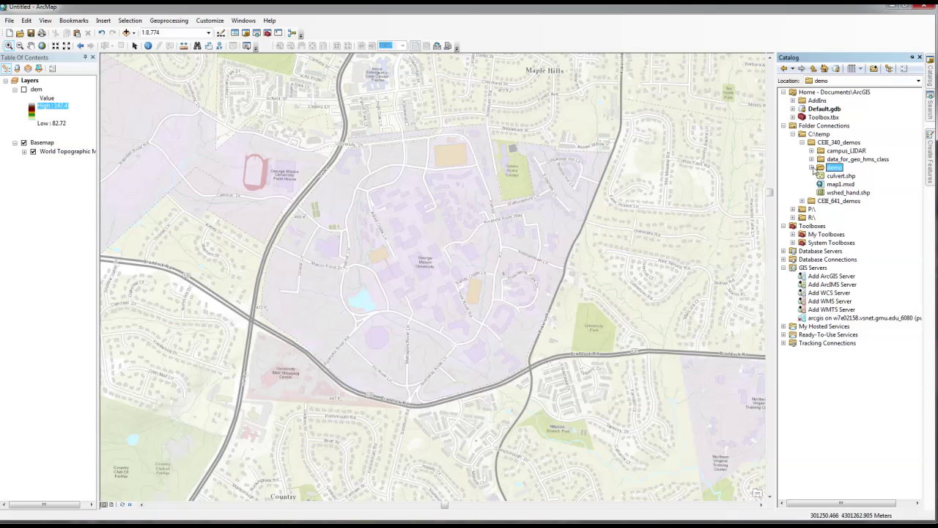
# Step: Set up a new Point shapefile named culvert in the demo folder
pyautogui.rightClick(837, 168)
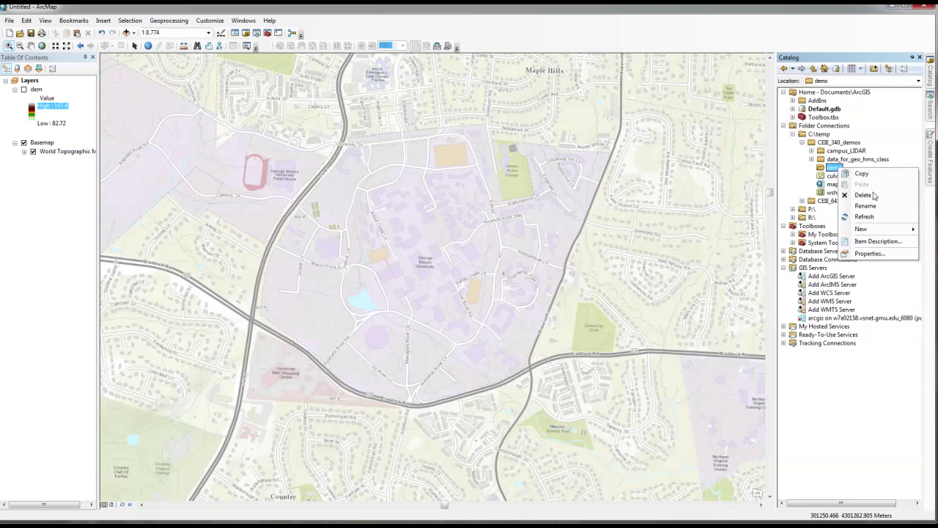
pyautogui.moveTo(867, 233)
pyautogui.click(781, 319)
pyautogui.write('culvert')
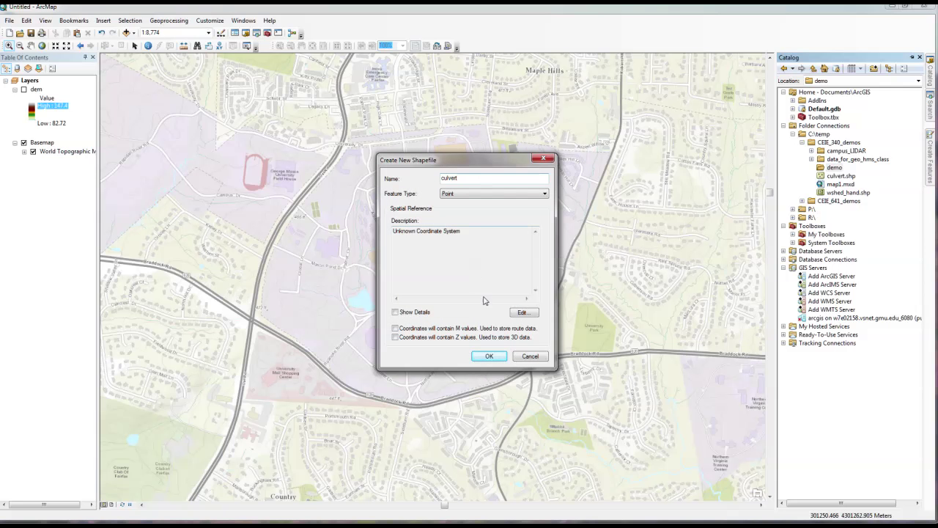
# Step: Import the culvert shapefile's coordinate system from the dem dataset in campus_LIDAR and create the shapefile
pyautogui.click(522, 312)
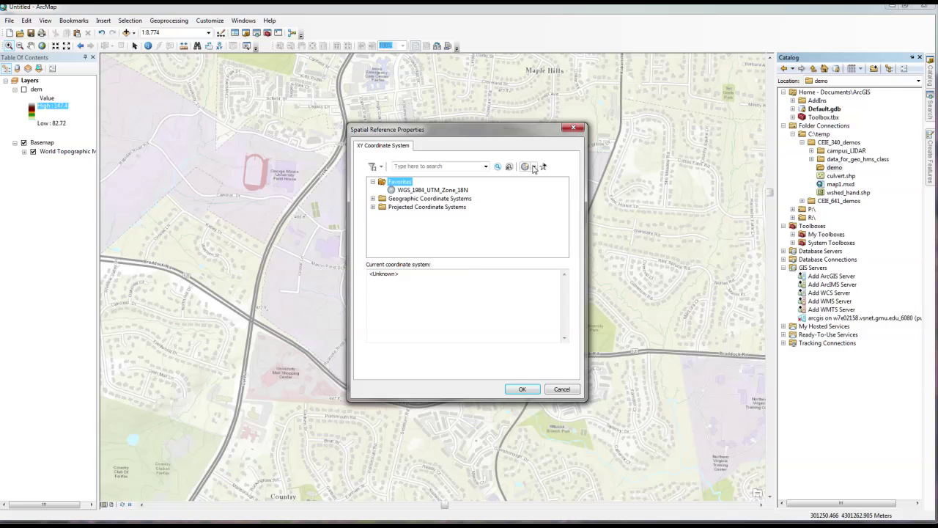
pyautogui.click(533, 166)
pyautogui.click(542, 192)
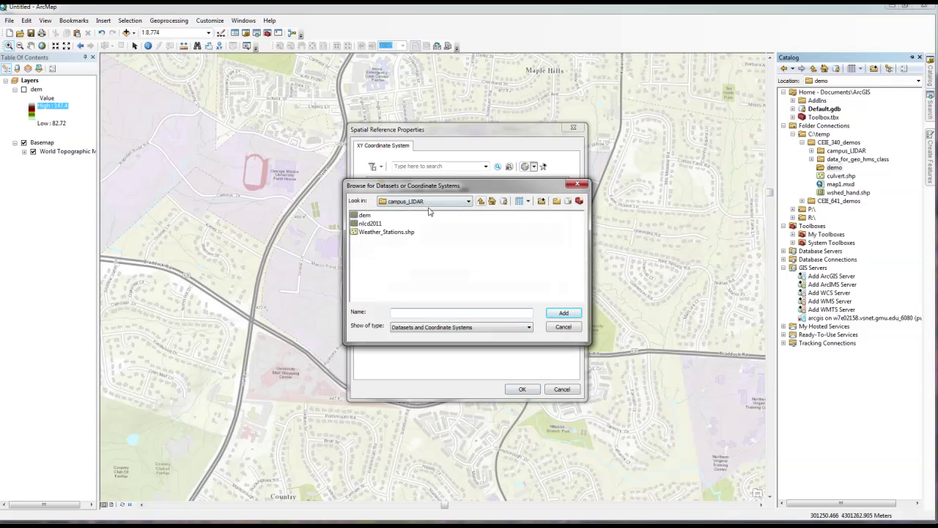
pyautogui.click(364, 214)
pyautogui.click(564, 314)
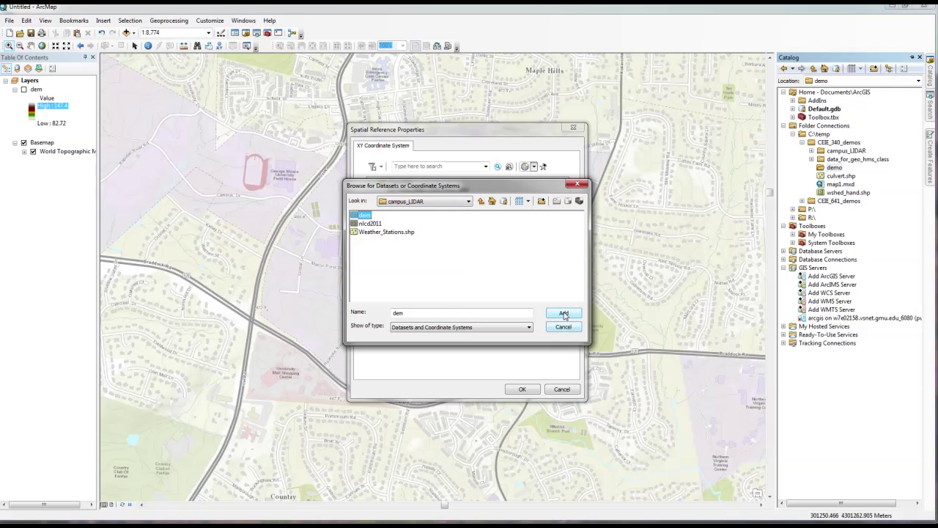
pyautogui.click(525, 389)
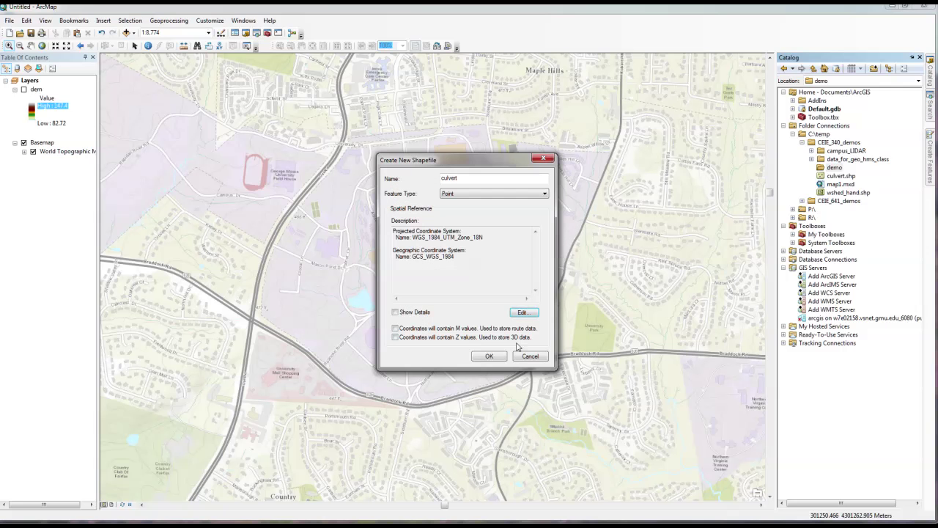
pyautogui.click(489, 357)
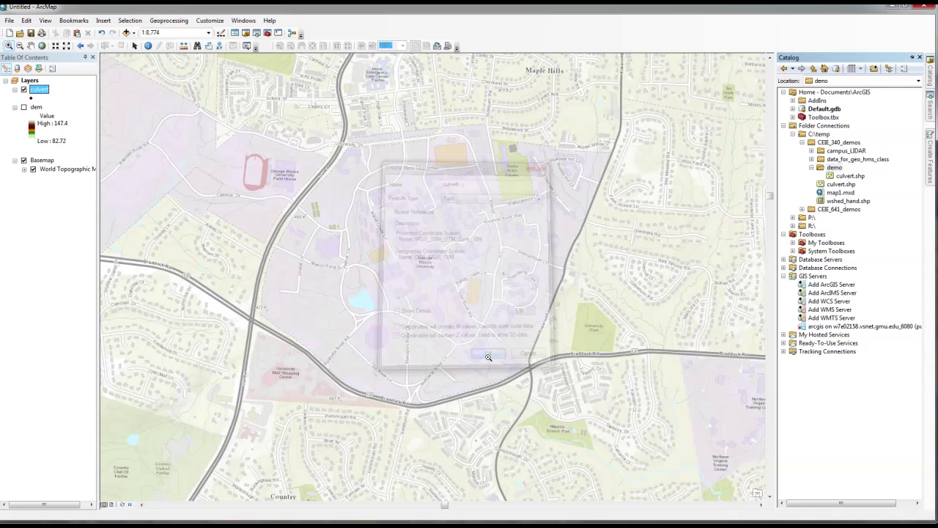
# Step: Set up a new shapefile named wshed in the demo folder with the Polygon feature type
pyautogui.rightClick(833, 169)
pyautogui.moveTo(854, 231)
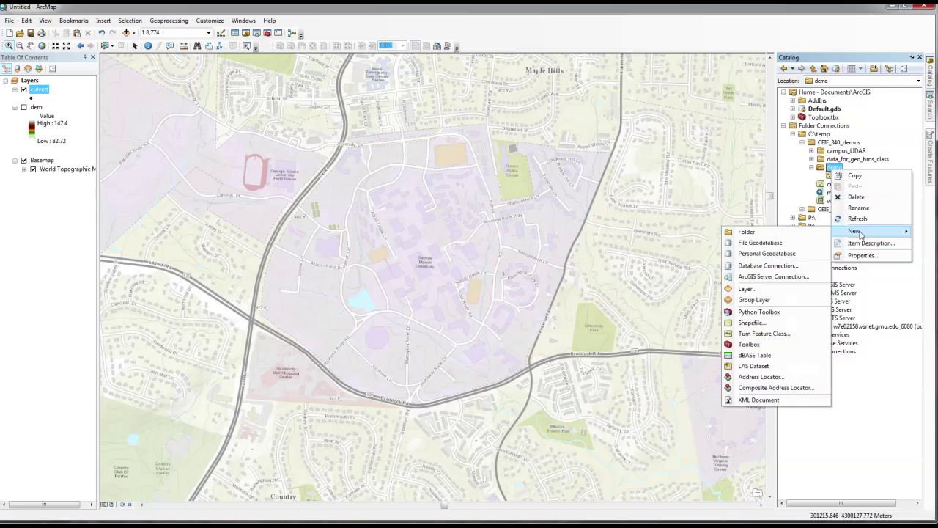
pyautogui.click(752, 324)
pyautogui.write('wshed')
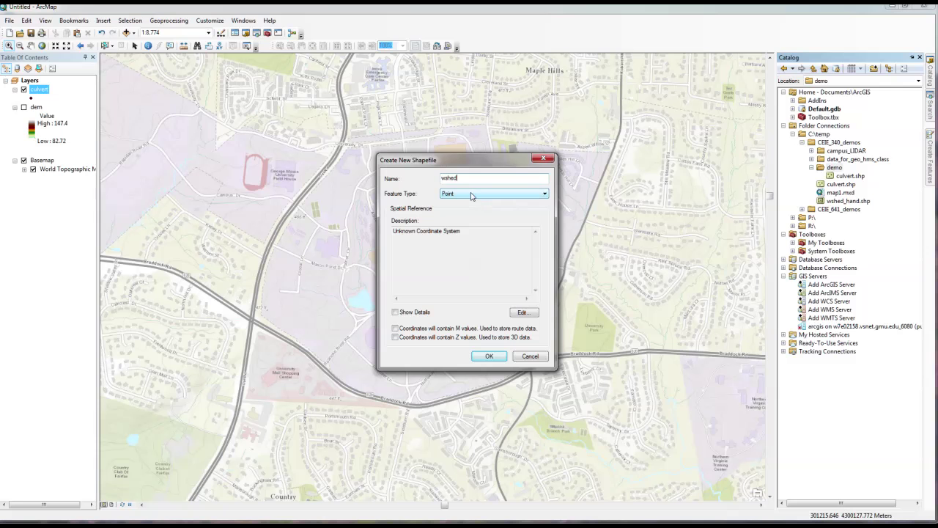
pyautogui.click(472, 196)
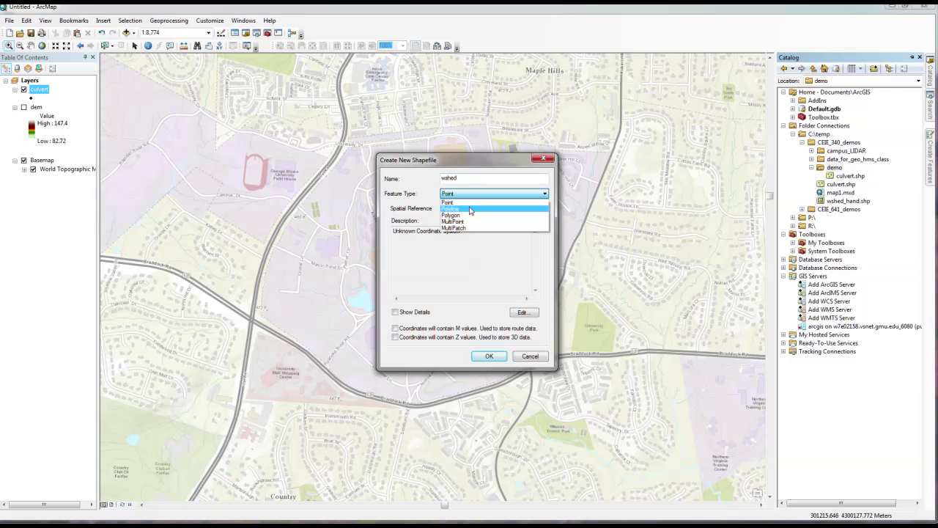
pyautogui.click(459, 213)
# Step: Import the wshed shapefile's coordinate system from the dem dataset in campus_LIDAR and create the shapefile
pyautogui.click(523, 312)
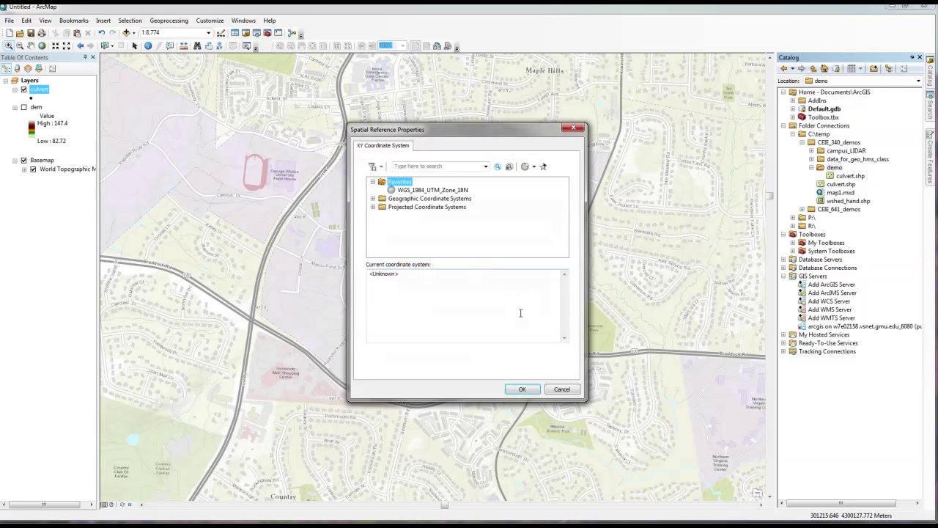
pyautogui.click(534, 167)
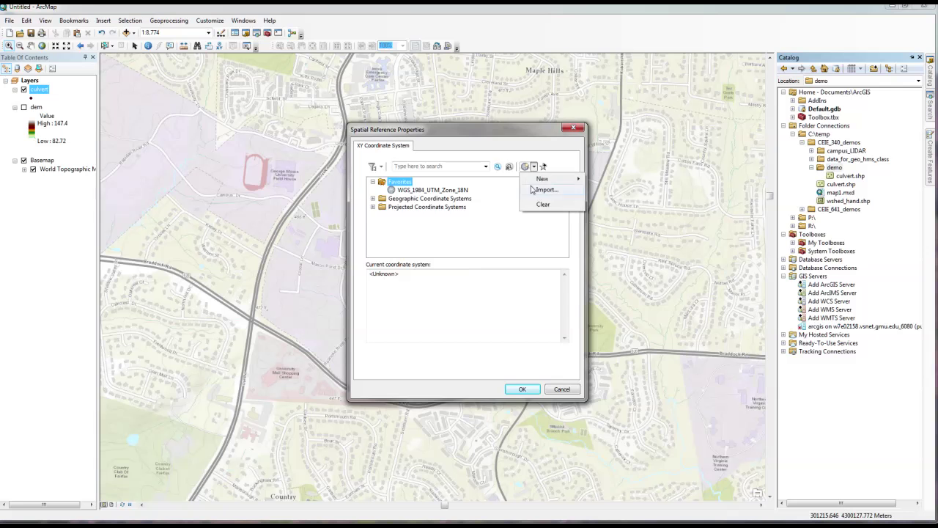
pyautogui.click(539, 187)
pyautogui.click(363, 216)
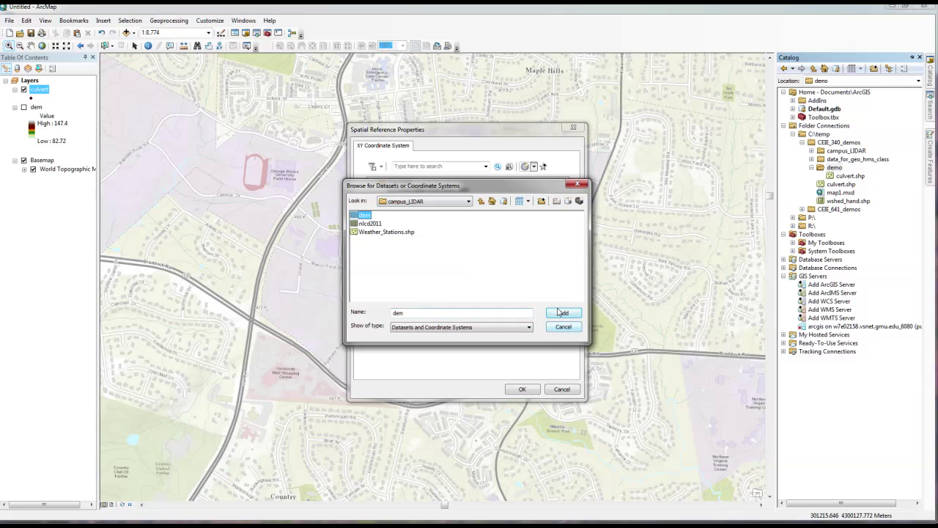
pyautogui.click(566, 313)
pyautogui.click(518, 389)
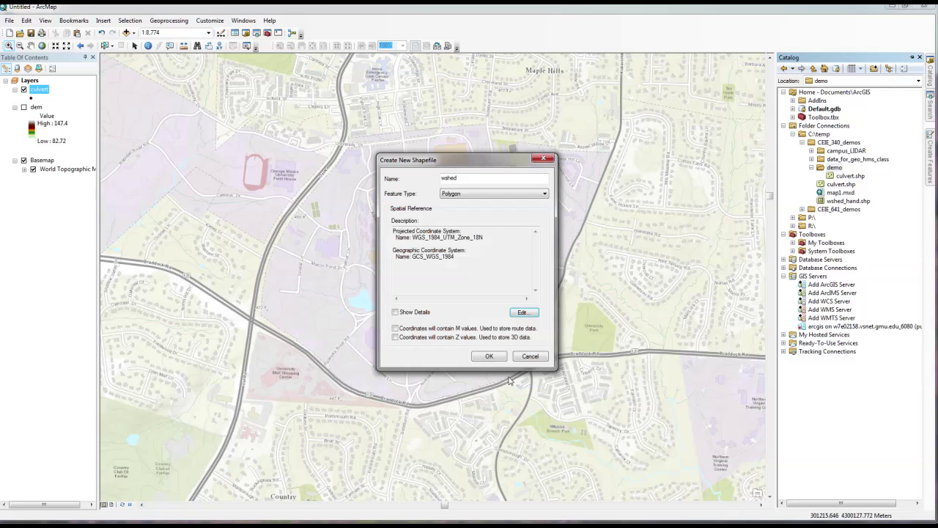
pyautogui.click(491, 355)
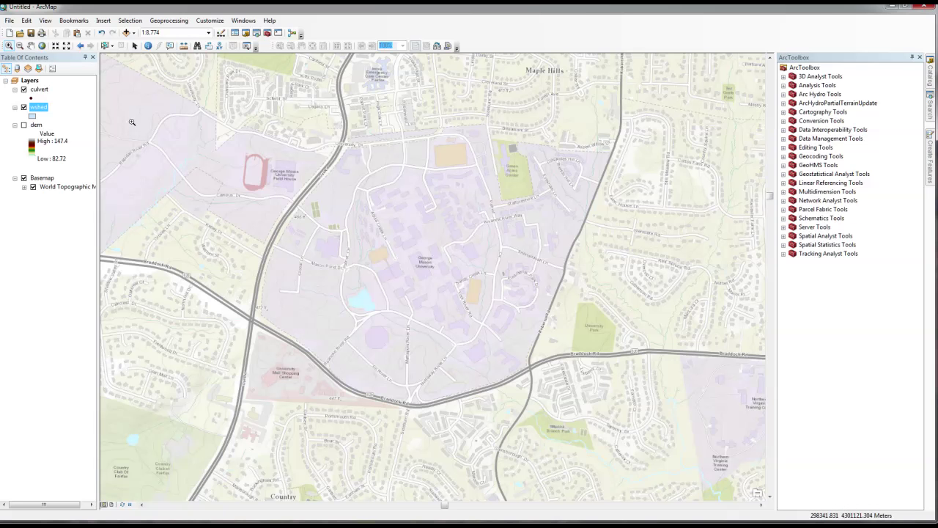
# Step: Start an editing session on the wshed layer and show the available feature creation templates
pyautogui.keyDown('ctrl'); pyautogui.click(38, 89); pyautogui.keyUp('ctrl')
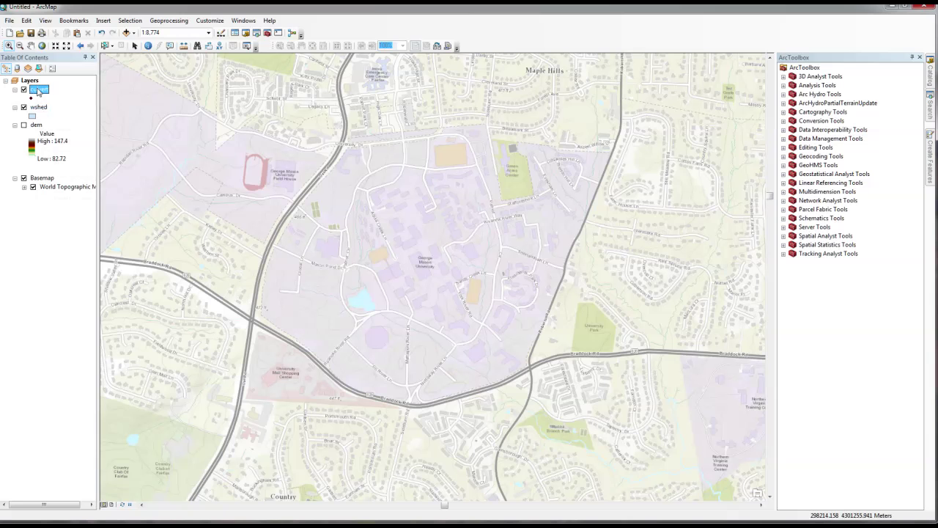
pyautogui.rightClick(39, 90)
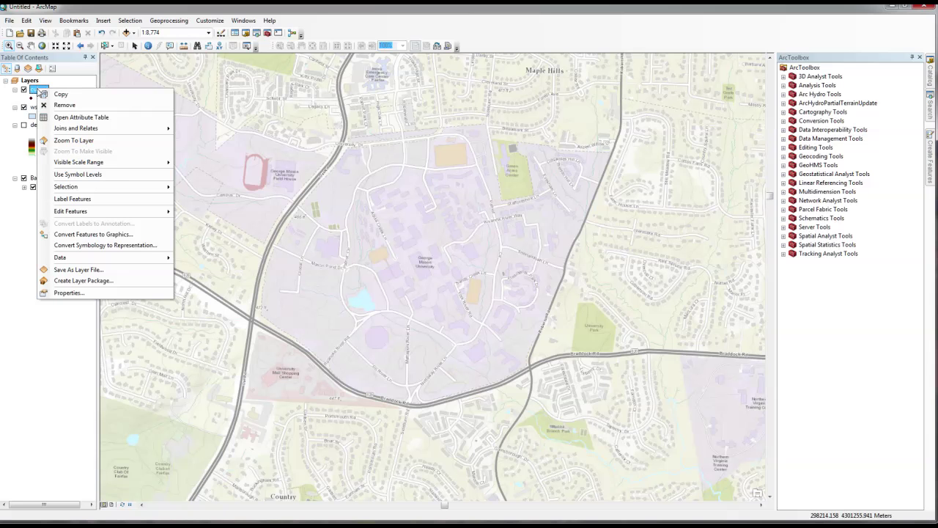
pyautogui.rightClick(35, 108)
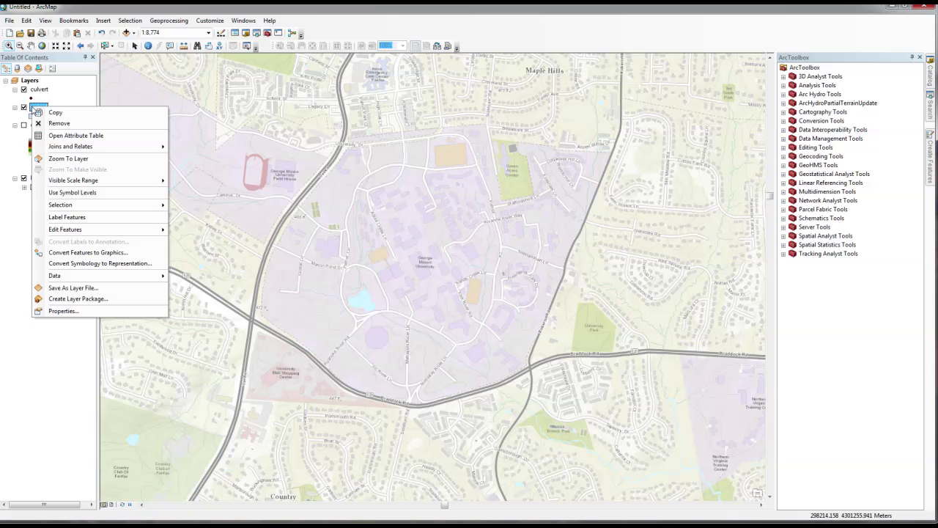
pyautogui.moveTo(76, 233)
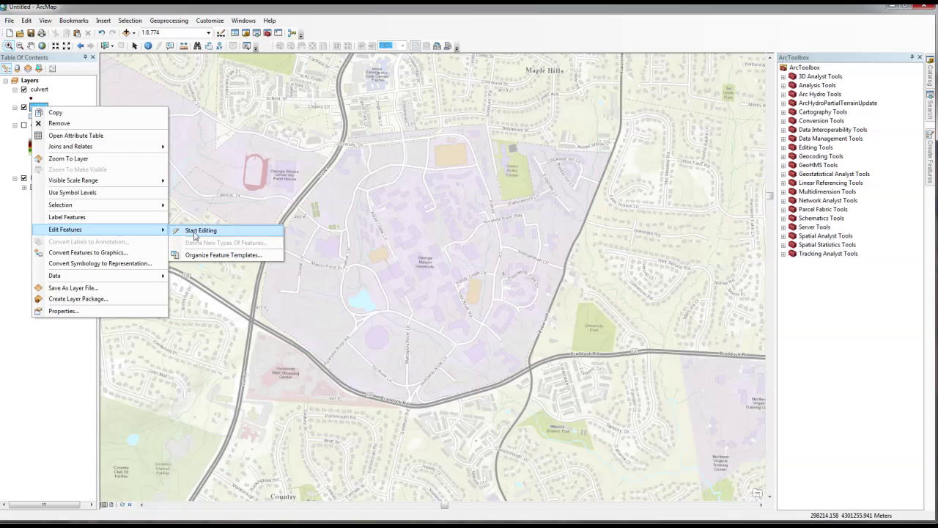
pyautogui.click(197, 230)
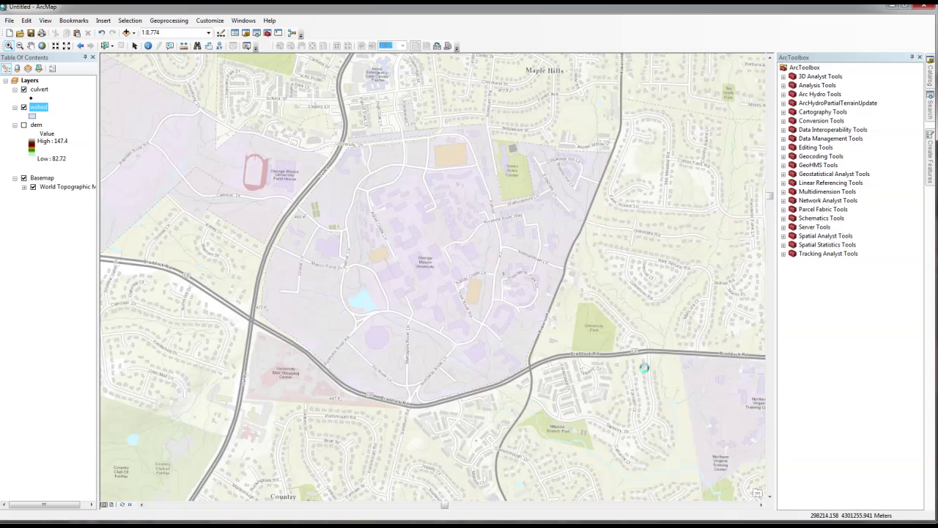
pyautogui.click(932, 148)
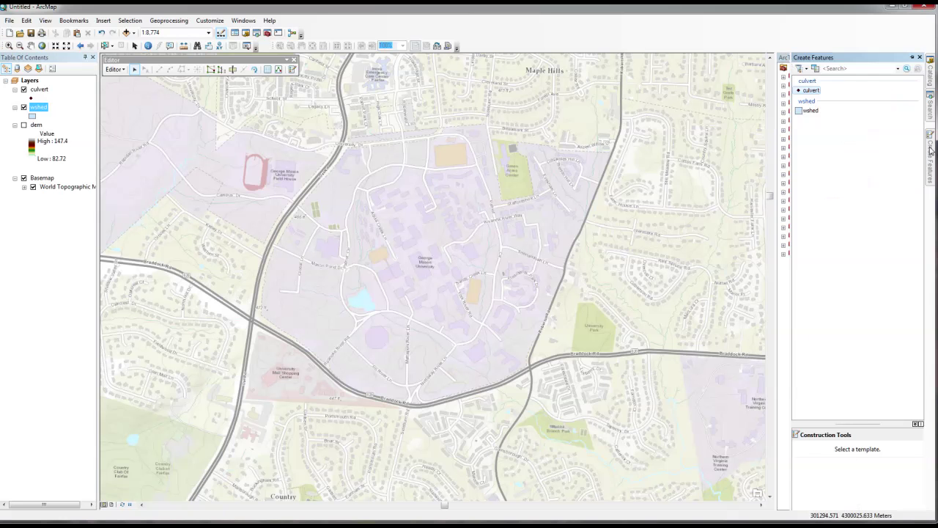
# Step: Choose the wshed template for creating features and turn on the dem layer as the elevation backdrop
pyautogui.click(809, 110)
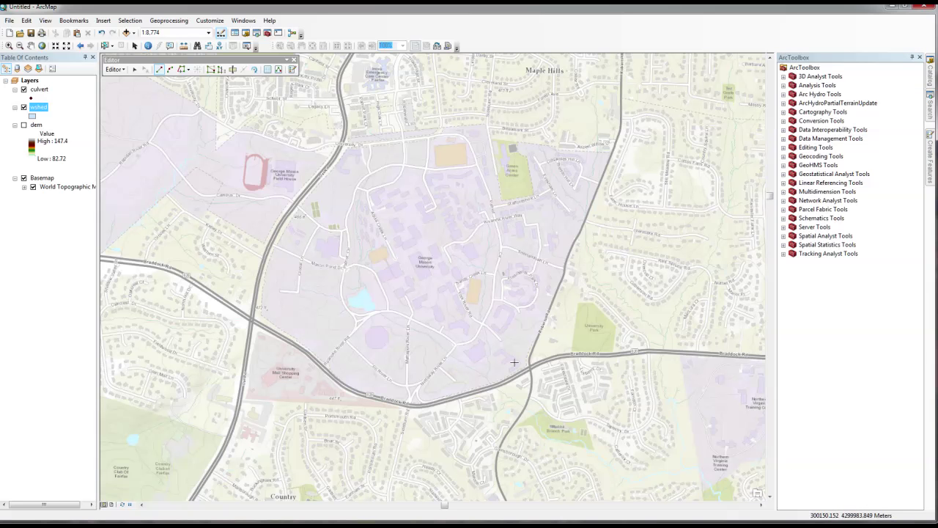
pyautogui.click(23, 125)
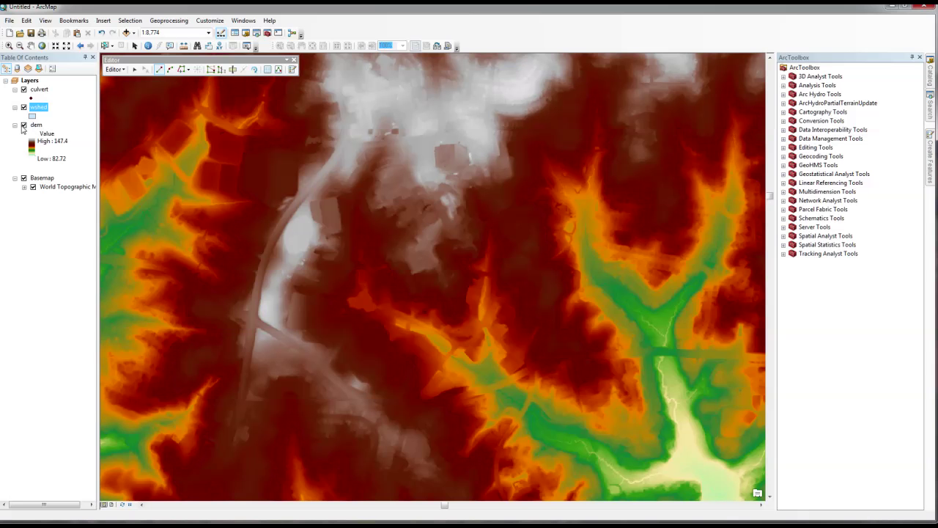
pyautogui.click(24, 125)
pyautogui.click(24, 125)
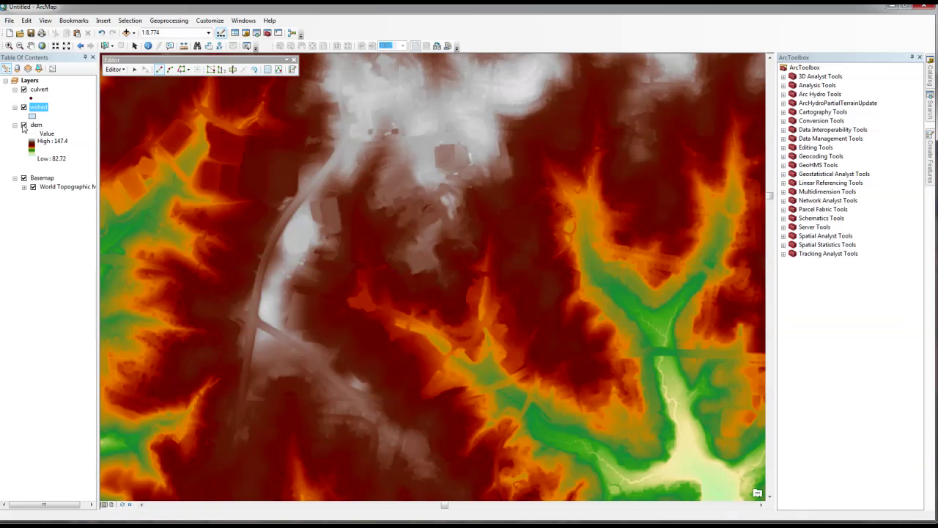
# Step: Digitize a wshed polygon of about 1.53 million square meters along the high ground around the central campus drainage, counterclockwise from its southeastern outlet
pyautogui.click(497, 386)
pyautogui.click(522, 375)
pyautogui.click(549, 349)
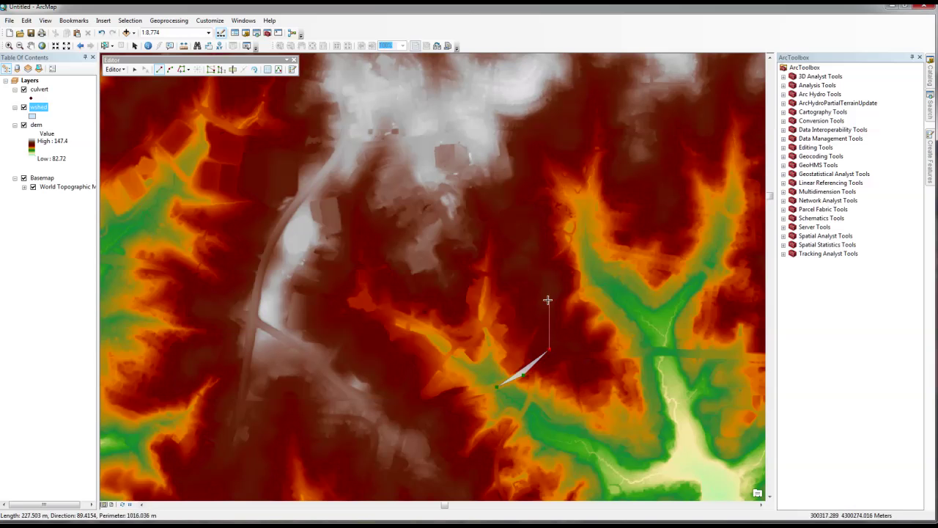
pyautogui.click(539, 297)
pyautogui.click(529, 243)
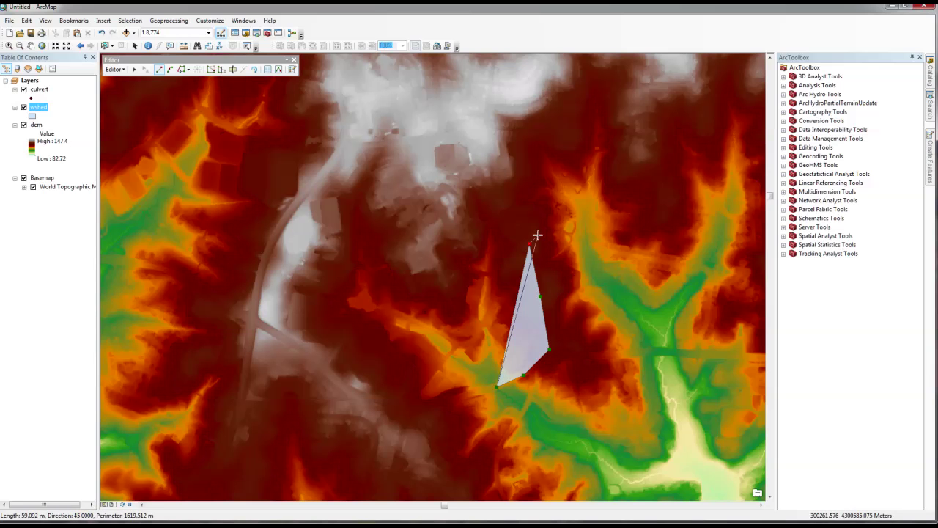
pyautogui.click(504, 196)
pyautogui.click(500, 163)
pyautogui.click(489, 140)
pyautogui.click(467, 121)
pyautogui.click(435, 121)
pyautogui.click(400, 116)
pyautogui.click(376, 94)
pyautogui.click(358, 100)
pyautogui.click(327, 119)
pyautogui.click(299, 127)
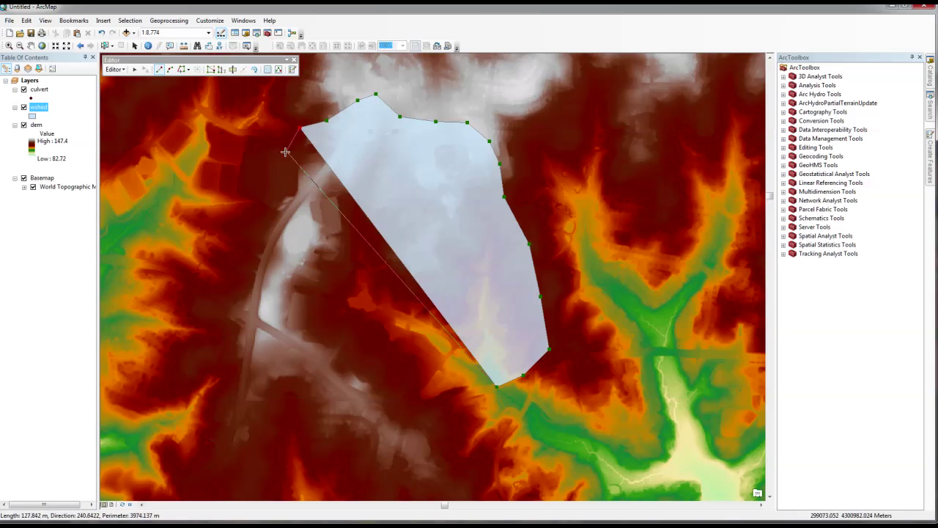
pyautogui.click(286, 153)
pyautogui.click(277, 178)
pyautogui.click(262, 206)
pyautogui.click(253, 233)
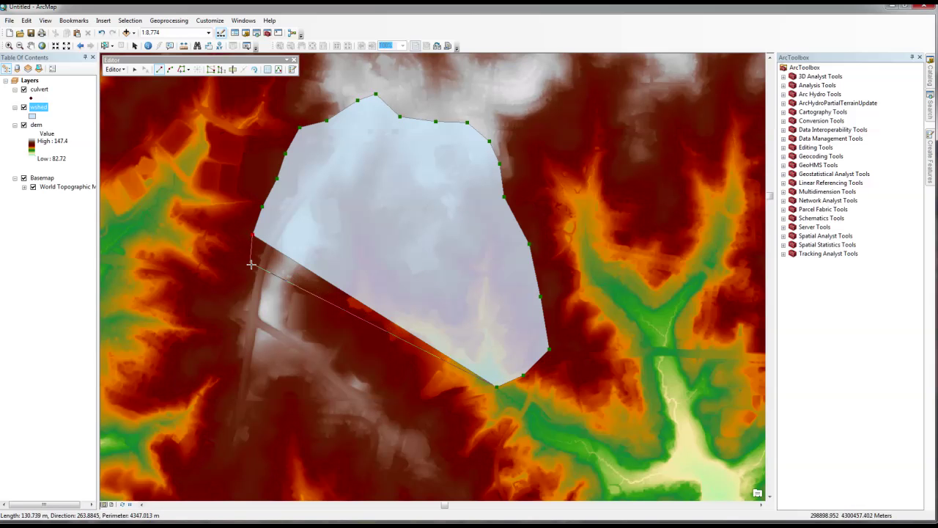
pyautogui.click(274, 282)
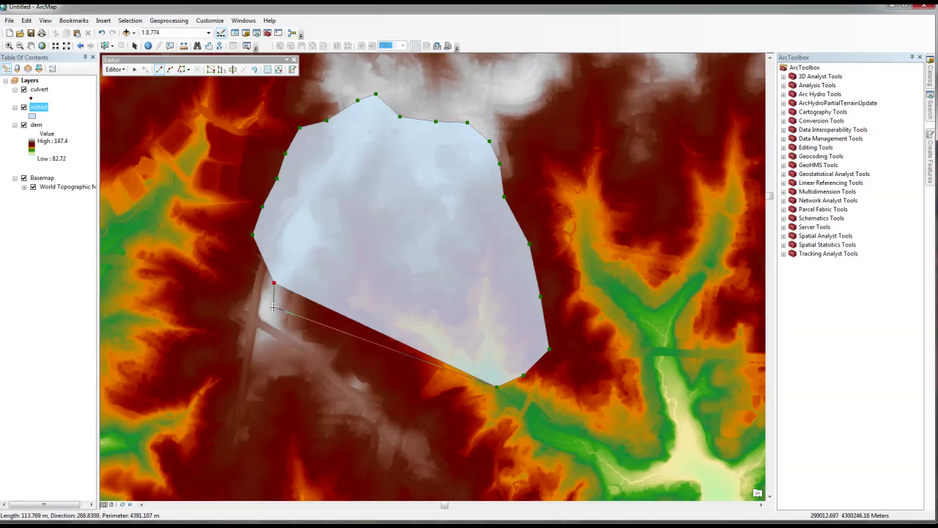
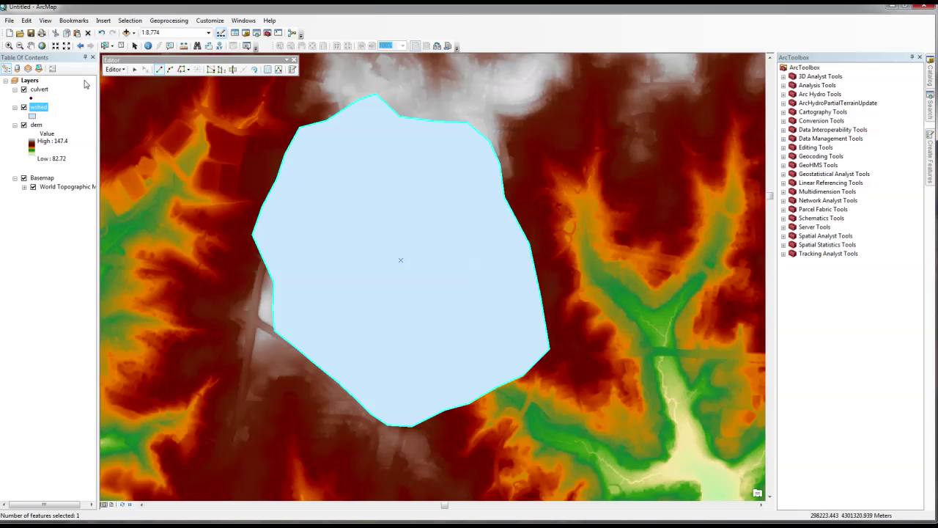
# Step: Save the edits to the wshed layer and stop the editing session
pyautogui.click(115, 69)
pyautogui.click(132, 103)
pyautogui.click(118, 70)
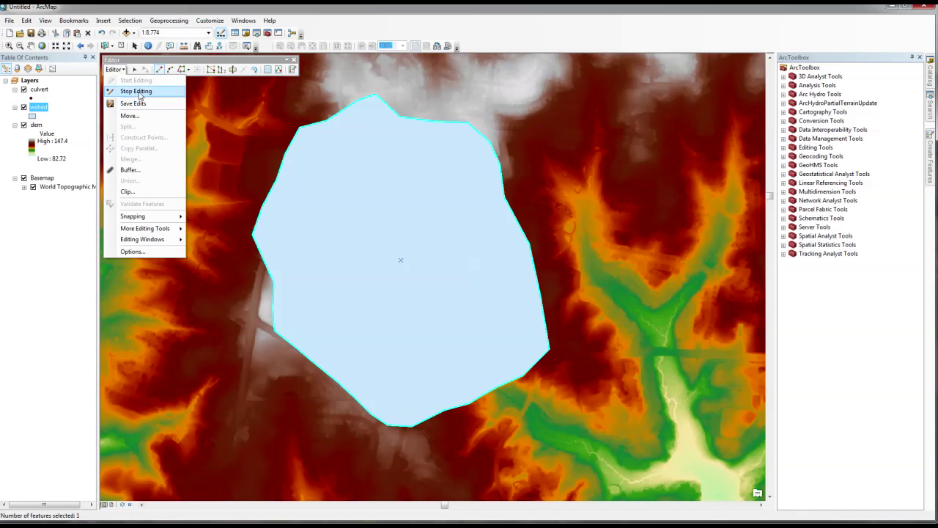
pyautogui.click(137, 91)
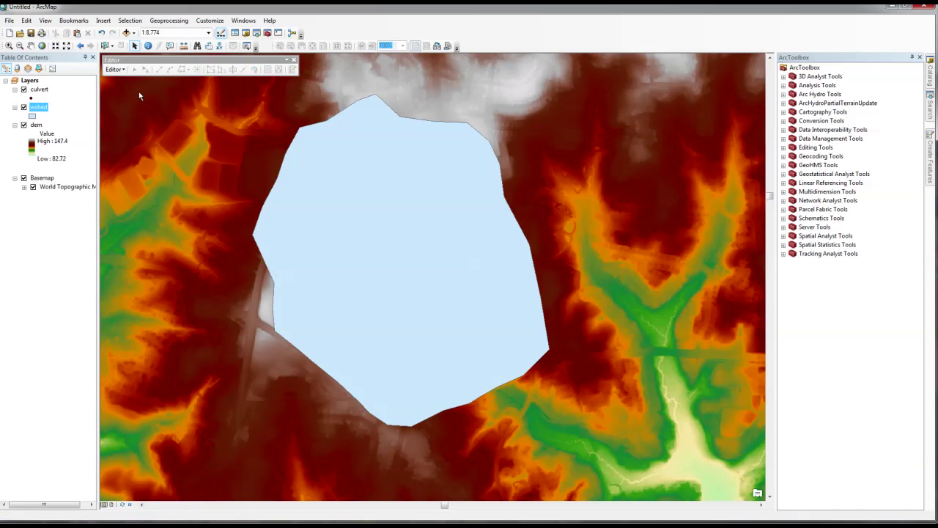
# Step: Find the Calculate Areas tool and run it on the wshed layer with the default output feature class
pyautogui.rightClick(40, 108)
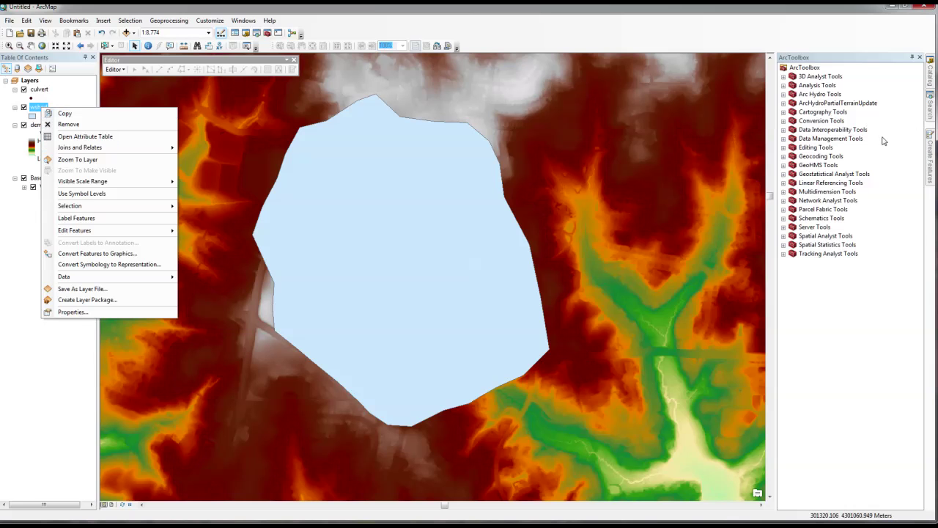
pyautogui.click(931, 114)
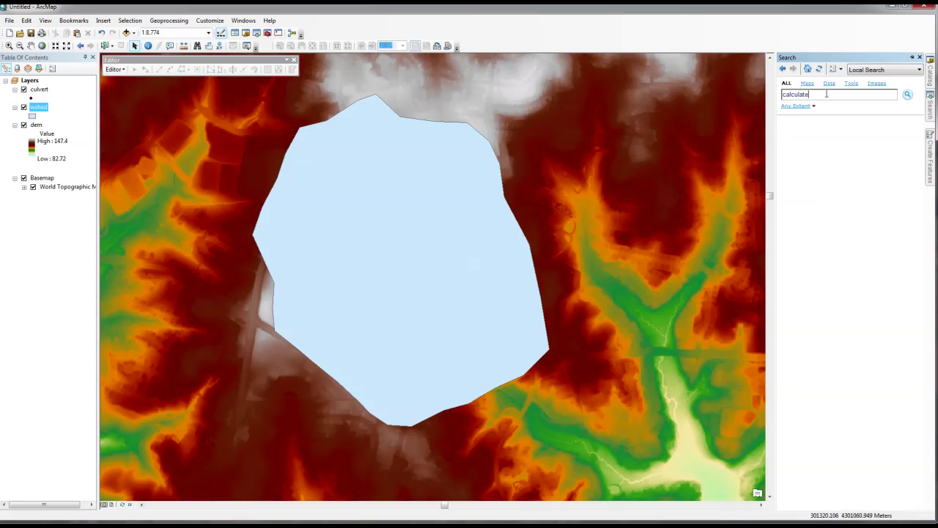
pyautogui.press('Return')
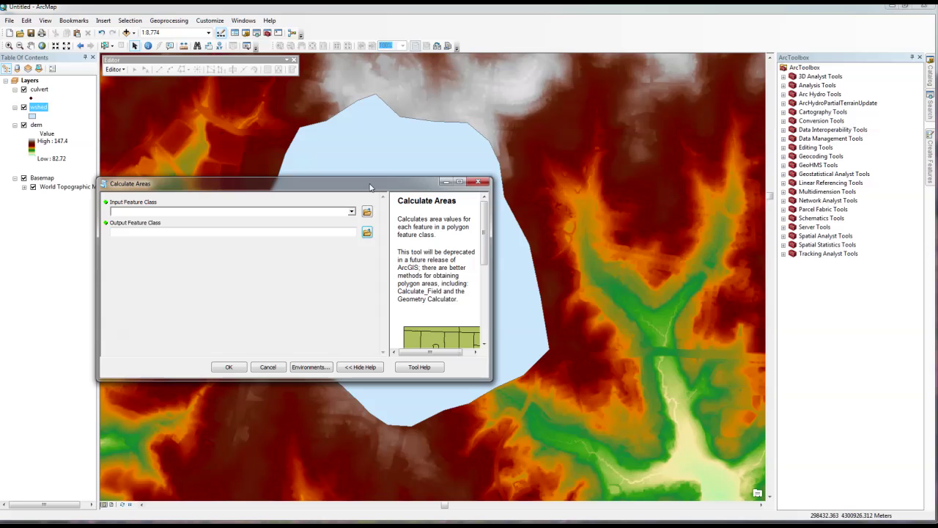
pyautogui.click(351, 213)
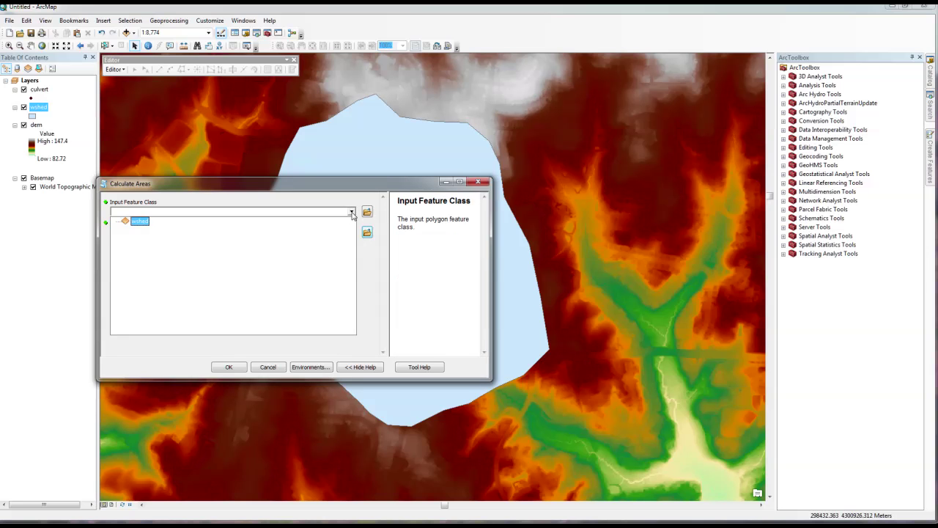
pyautogui.click(137, 218)
pyautogui.click(229, 366)
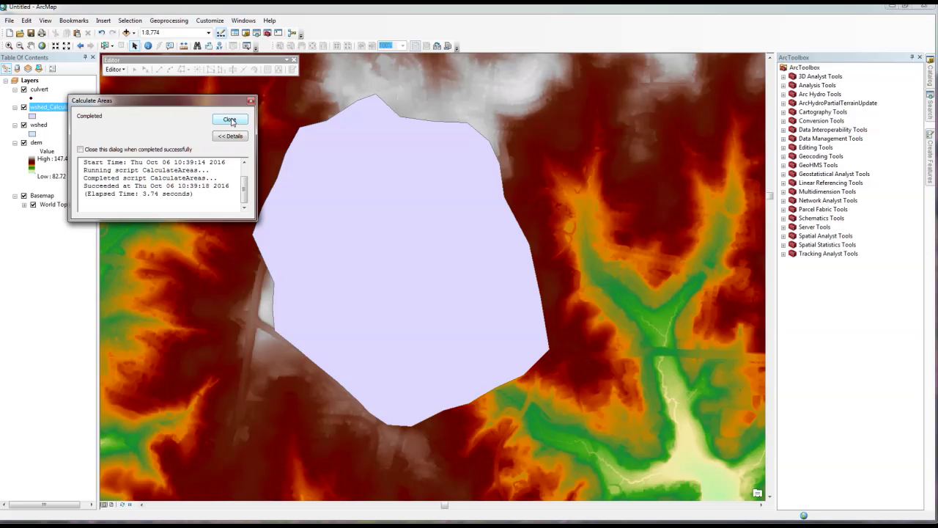
pyautogui.click(229, 120)
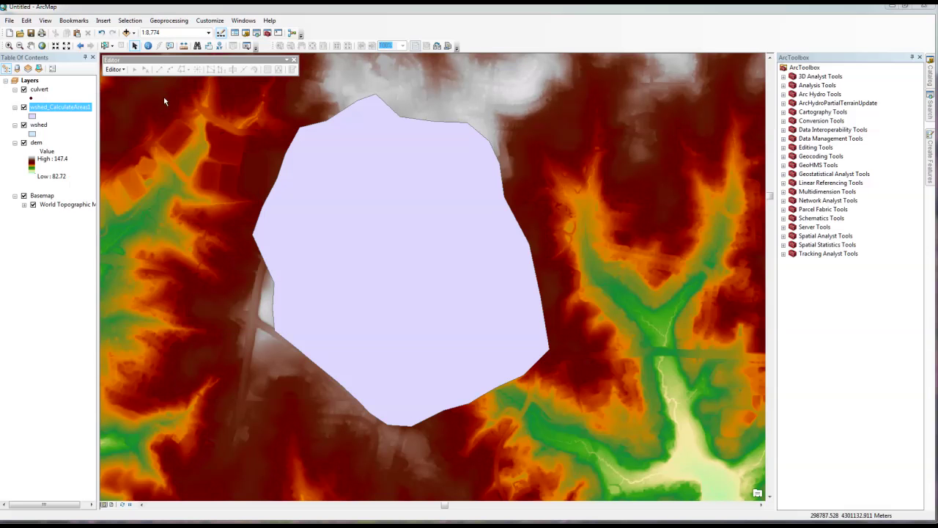
# Step: Examine the shape length and area fields in the attribute table of wshed_CalculateAreas1
pyautogui.rightClick(59, 107)
pyautogui.click(87, 135)
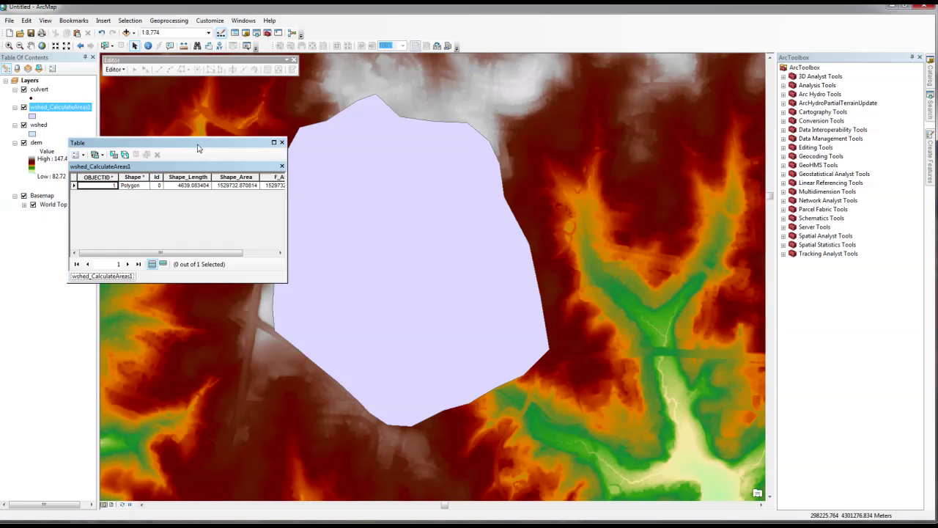
pyautogui.moveTo(183, 256); pyautogui.dragTo(217, 256)
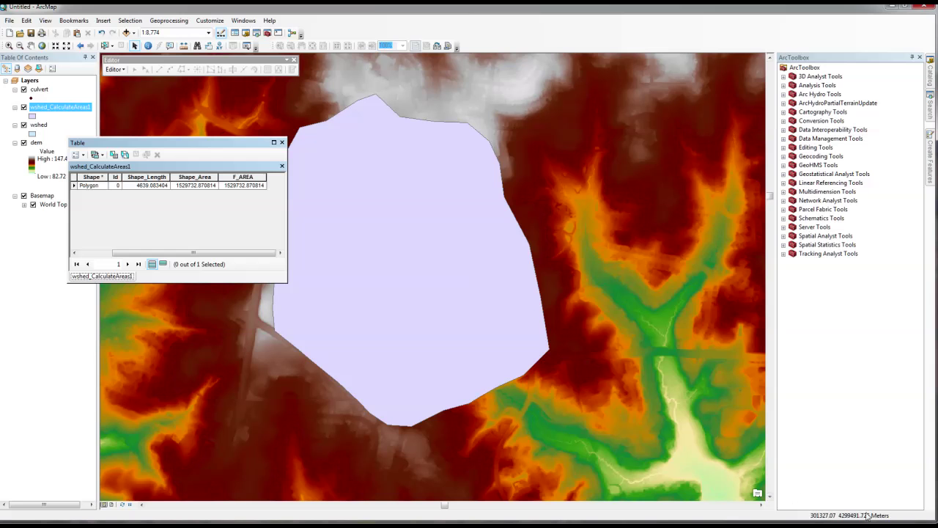
pyautogui.click(282, 143)
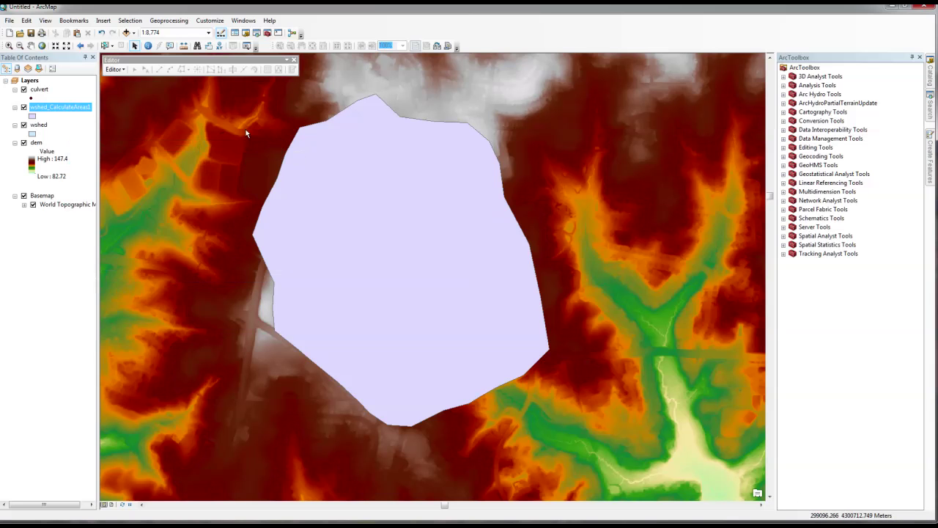
# Step: Hide the wshed layer and symbolize wshed_CalculateAreas1 with no fill and a purple outline of width 2
pyautogui.click(24, 125)
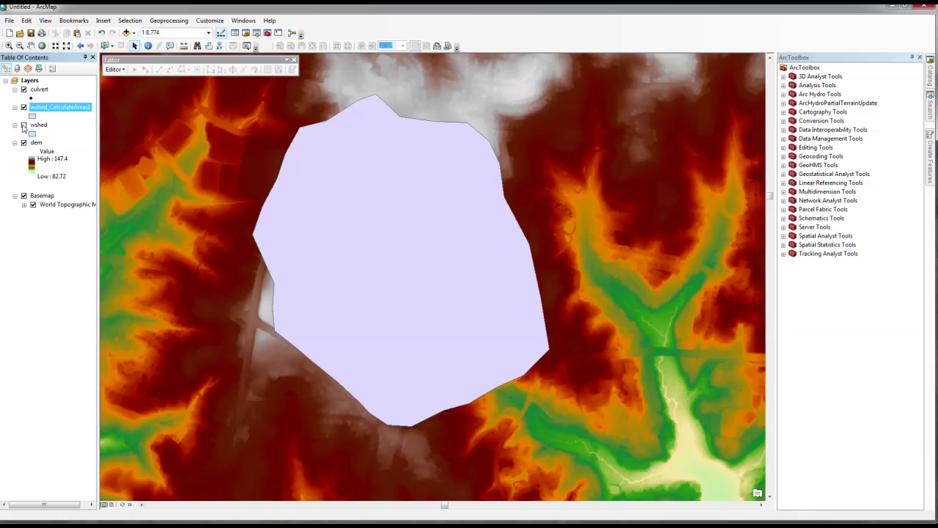
pyautogui.click(44, 124)
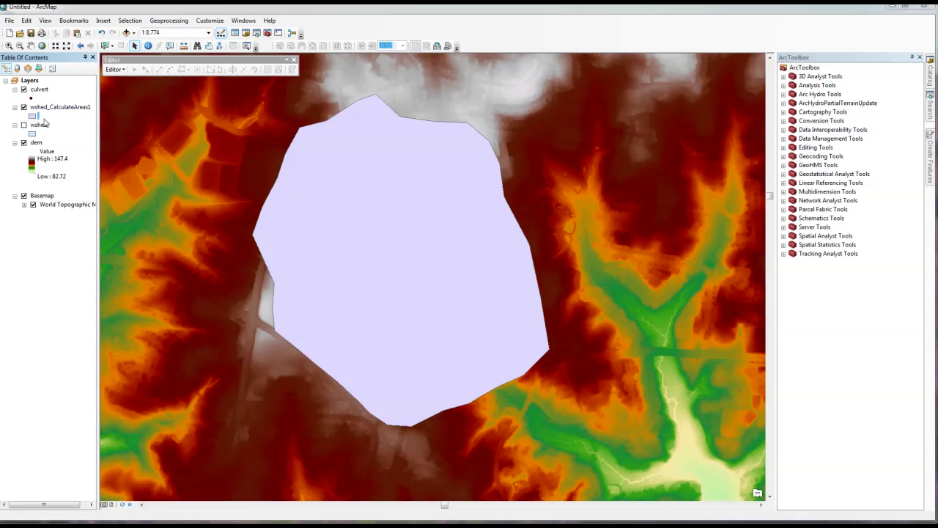
pyautogui.click(33, 115)
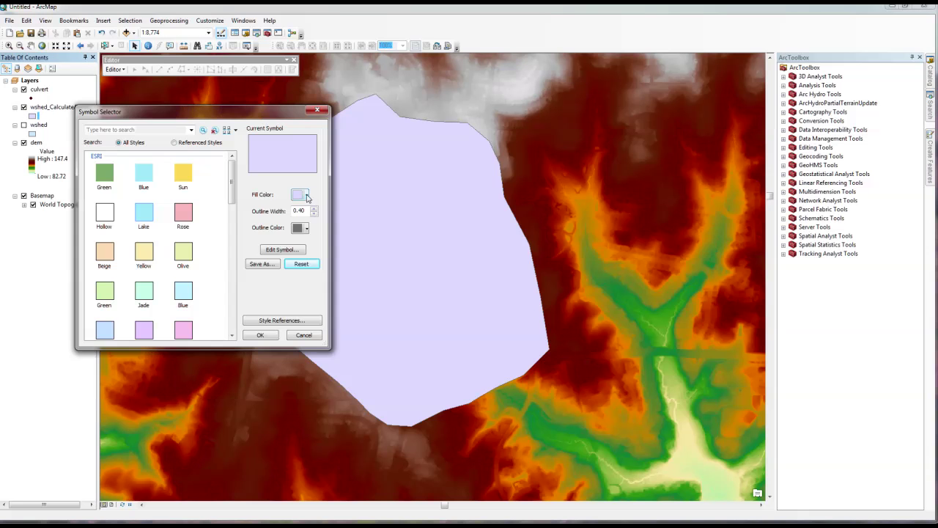
pyautogui.click(301, 194)
pyautogui.click(270, 212)
pyautogui.click(313, 208)
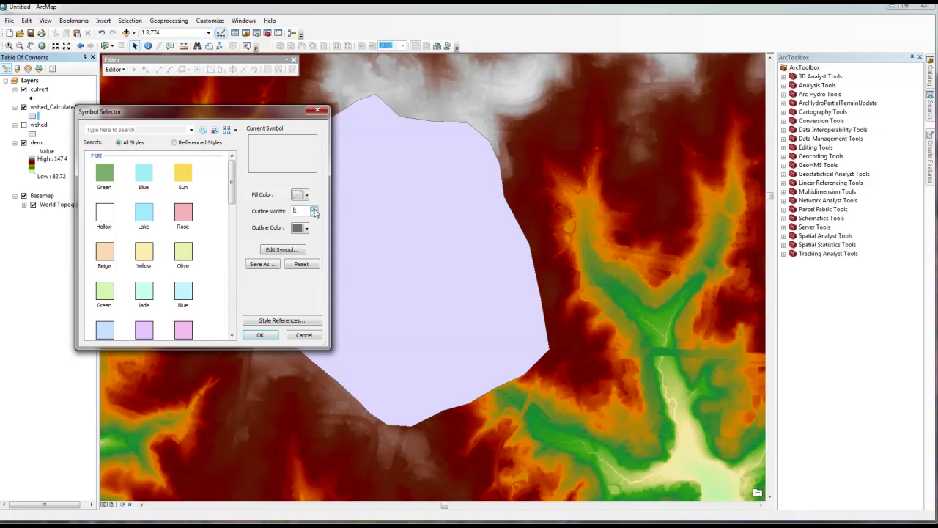
pyautogui.click(307, 228)
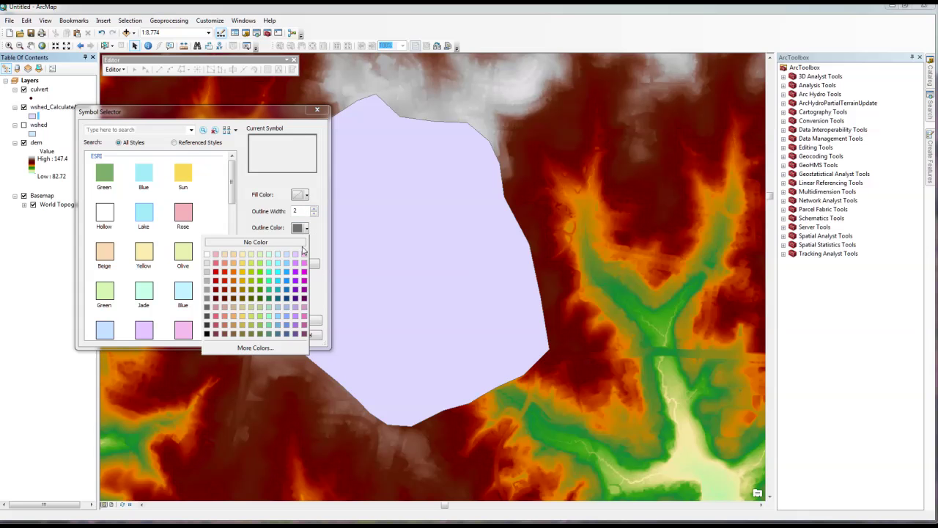
pyautogui.click(305, 285)
pyautogui.click(261, 335)
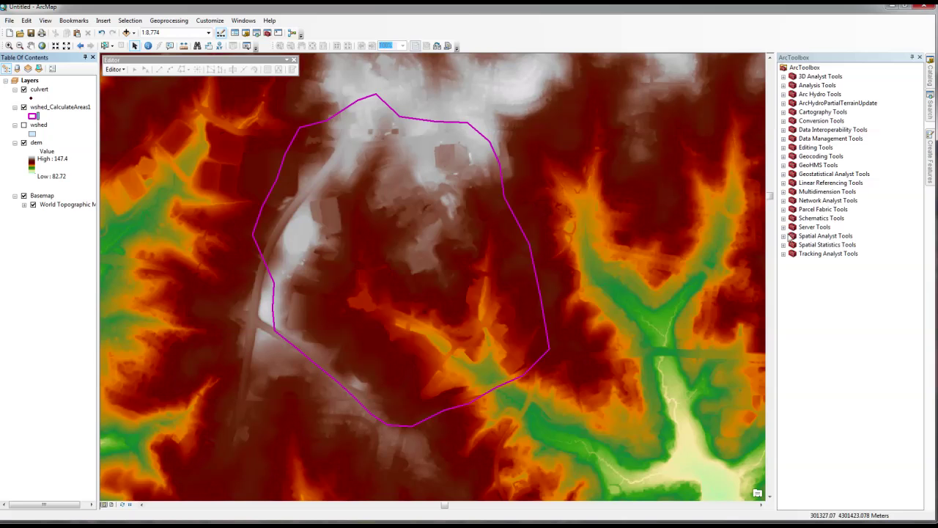
# Step: Run the Spatial Analyst Hydrology Fill tool on dem, writing the output raster Fill_dem3 to Default.gdb
pyautogui.click(784, 236)
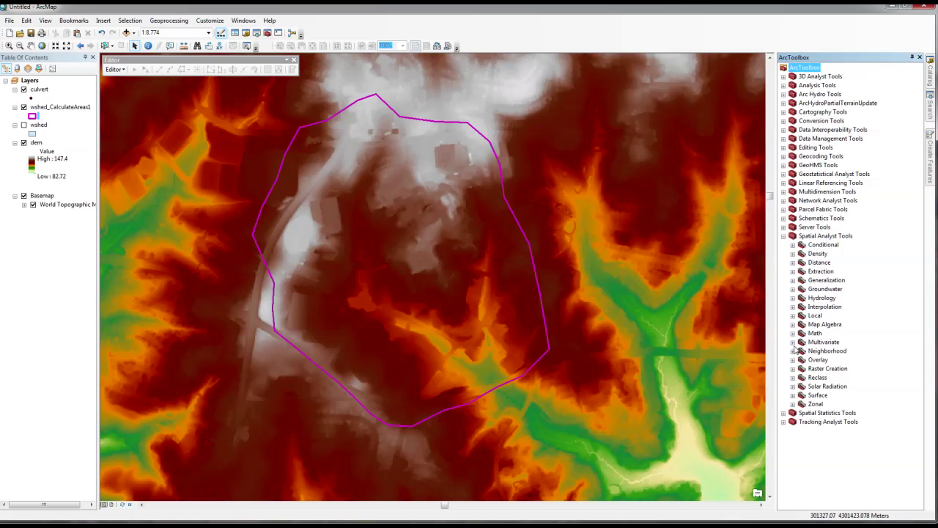
pyautogui.click(794, 299)
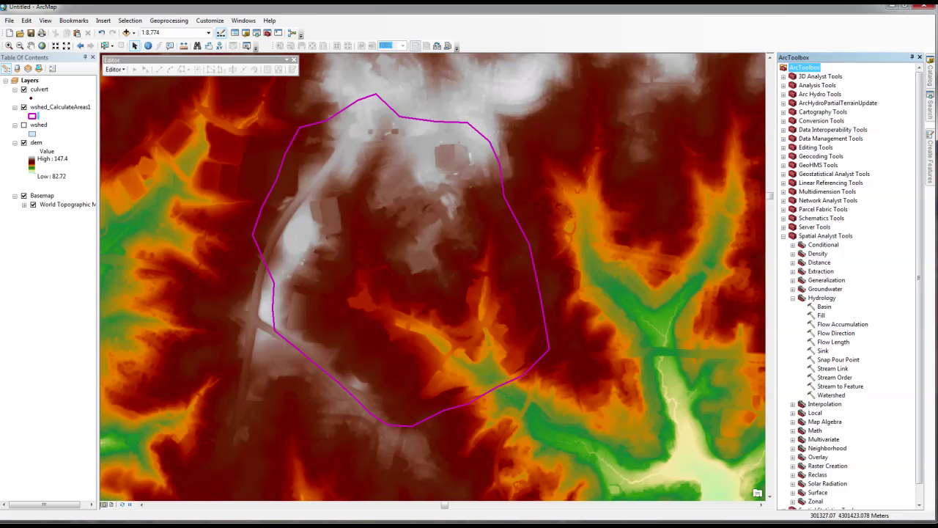
pyautogui.scroll(-1, 923, 258)
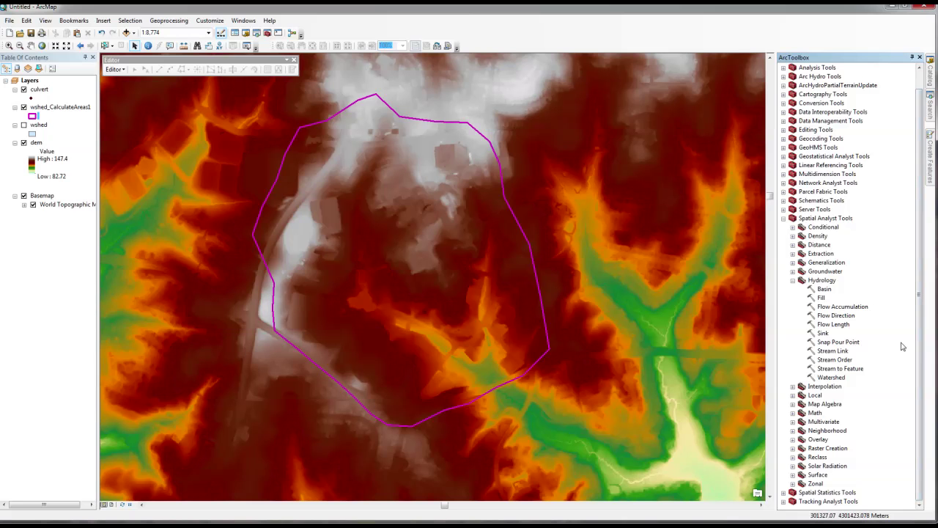
pyautogui.doubleClick(821, 297)
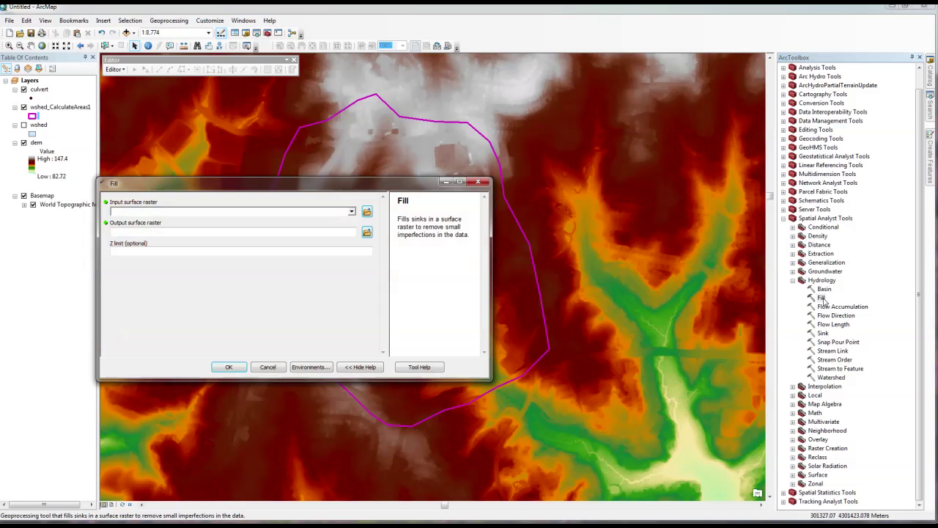
pyautogui.click(352, 213)
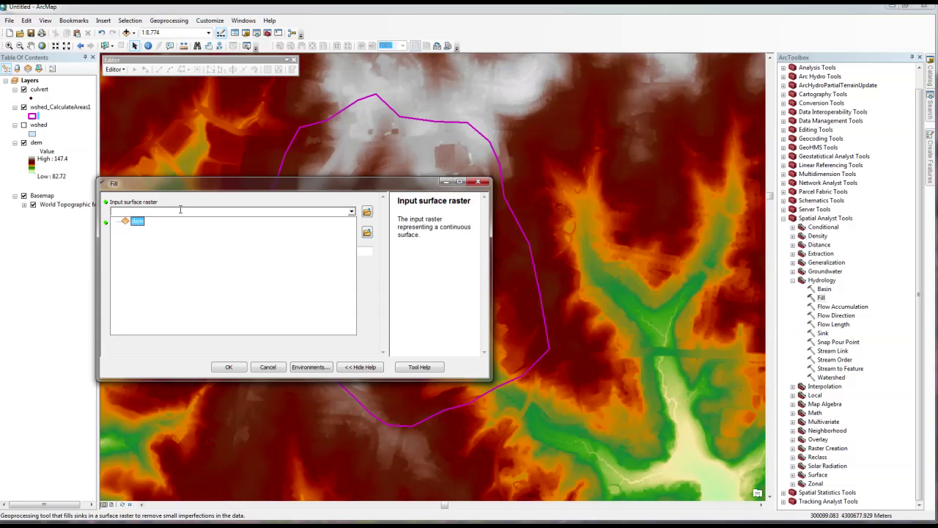
pyautogui.click(136, 226)
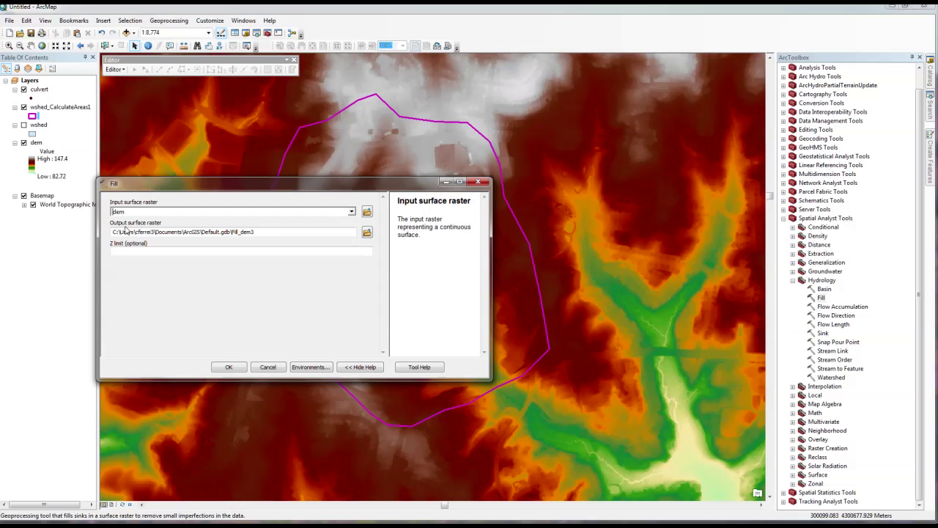
pyautogui.click(230, 367)
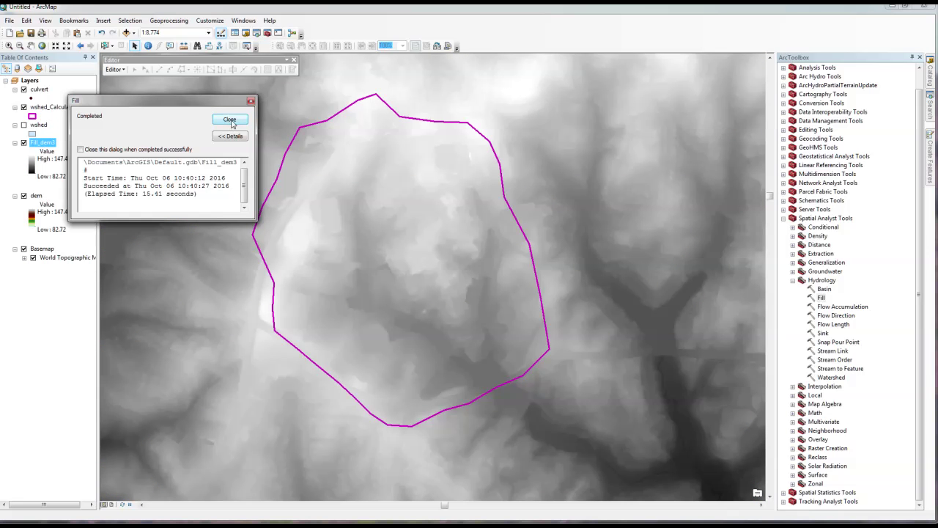
pyautogui.click(230, 120)
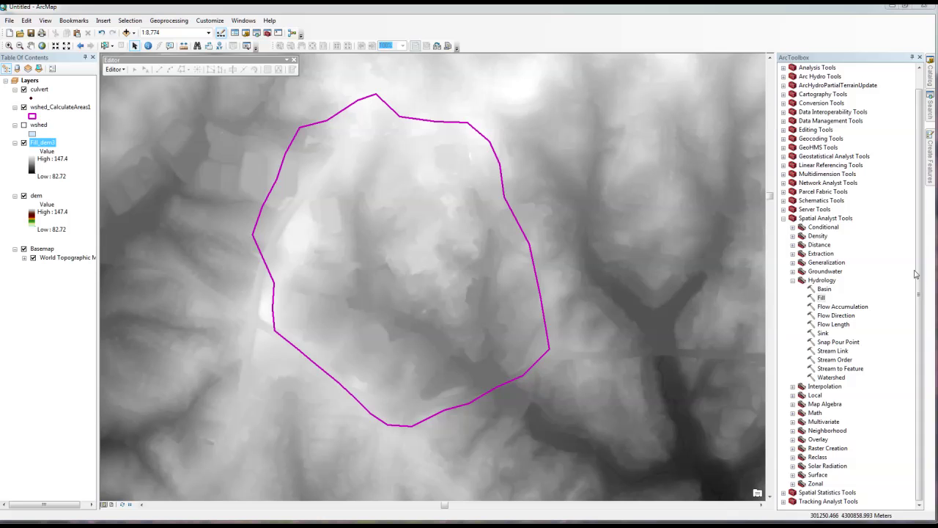
# Step: Run the Hydrology Flow Direction tool on Fill_dem3, writing the output raster FlowDir_Fill3 to Default.gdb
pyautogui.doubleClick(842, 317)
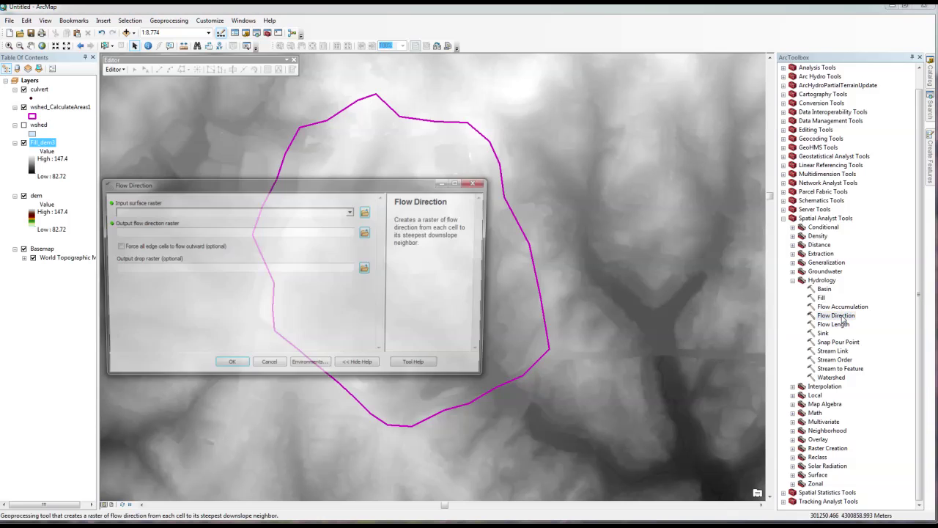
pyautogui.click(351, 213)
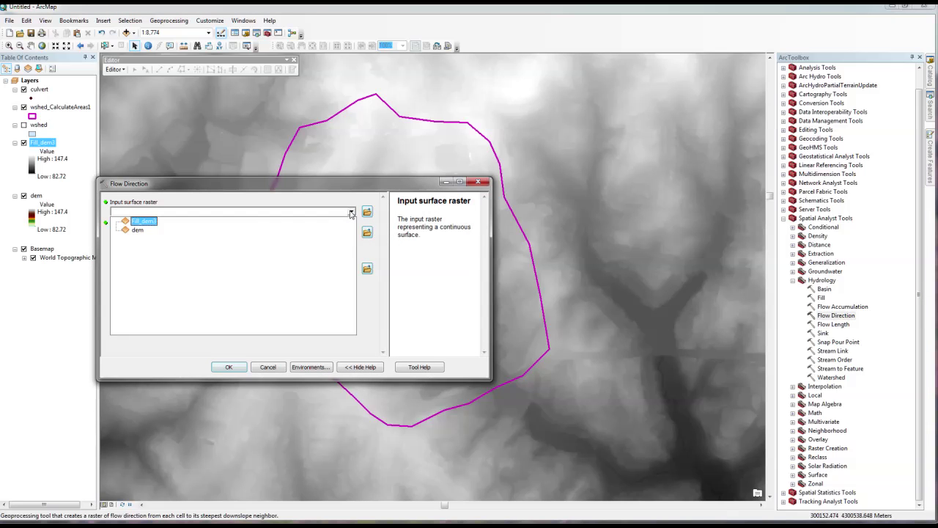
pyautogui.click(144, 222)
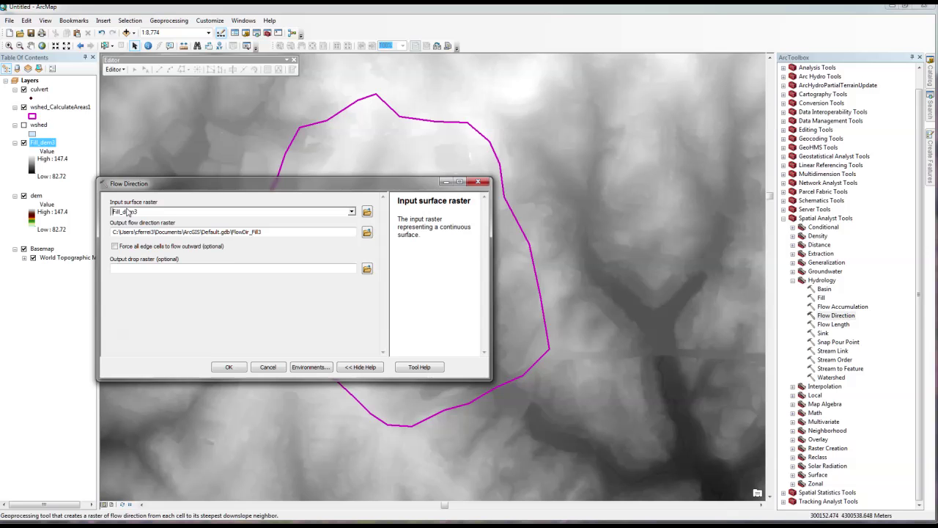
pyautogui.click(235, 368)
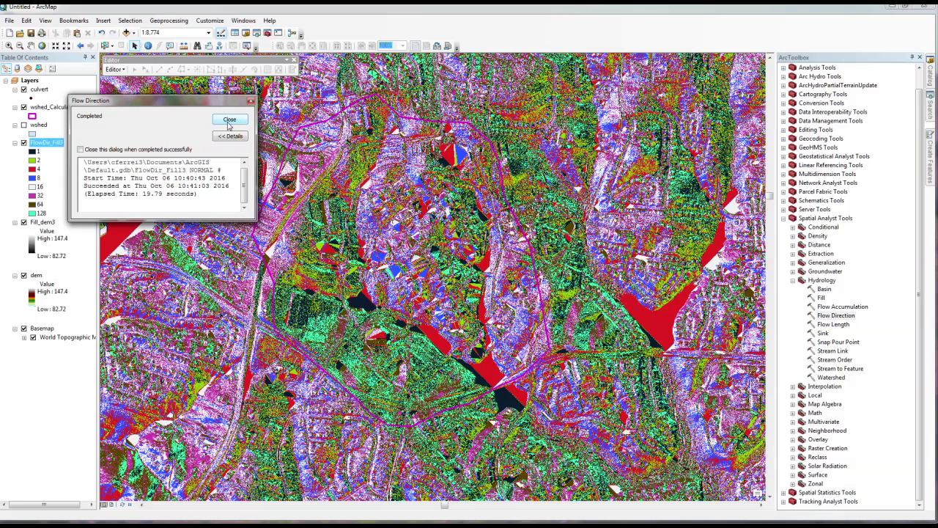
pyautogui.click(229, 121)
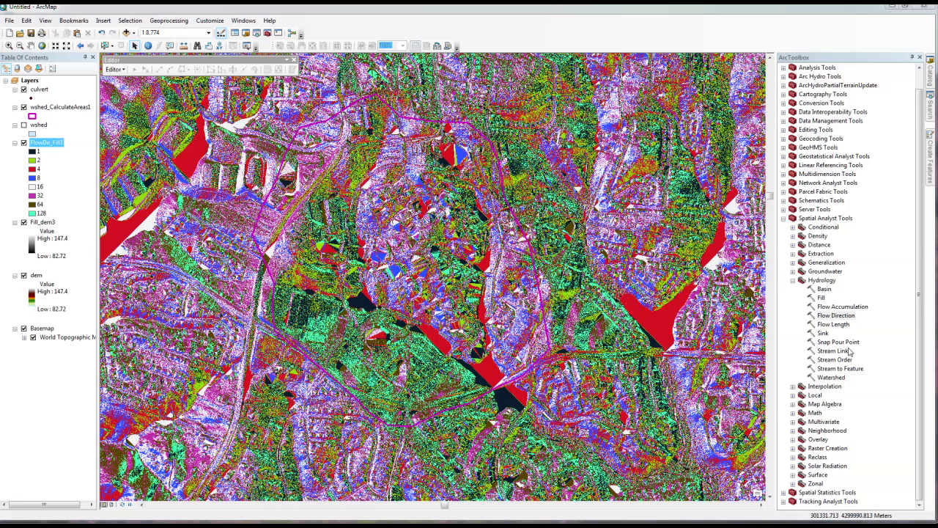
# Step: Try to run the Flow Accumulation tool on FlowDir_Fill3 with output FlowAcc_Flow2 and data type FLOAT
pyautogui.doubleClick(838, 308)
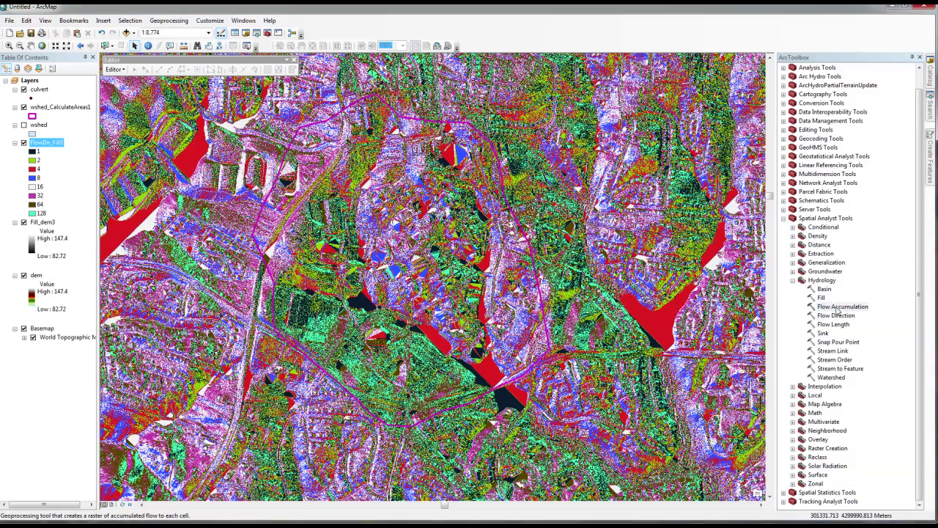
pyautogui.click(352, 212)
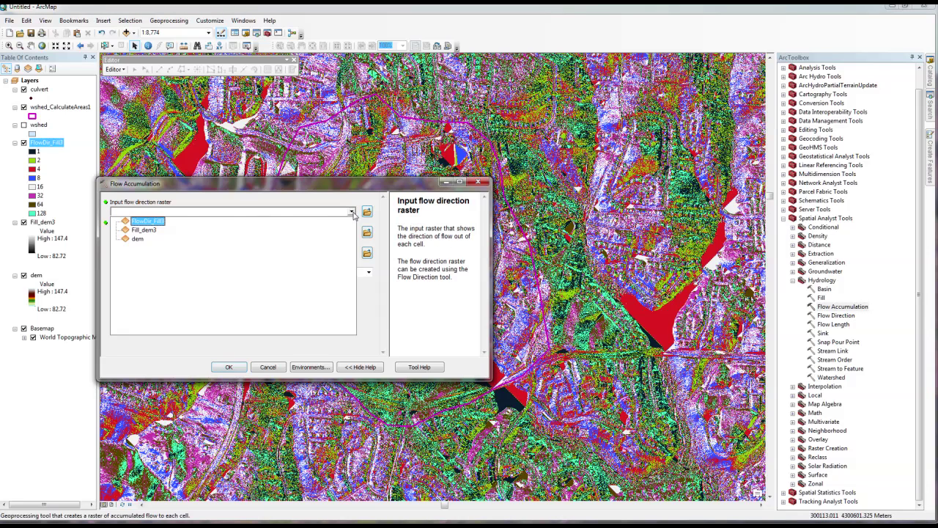
pyautogui.click(145, 223)
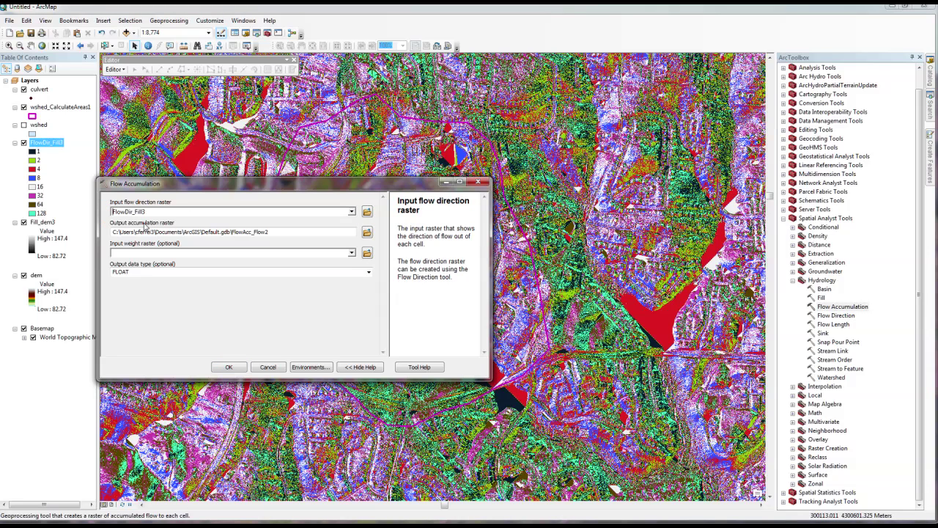
pyautogui.click(230, 368)
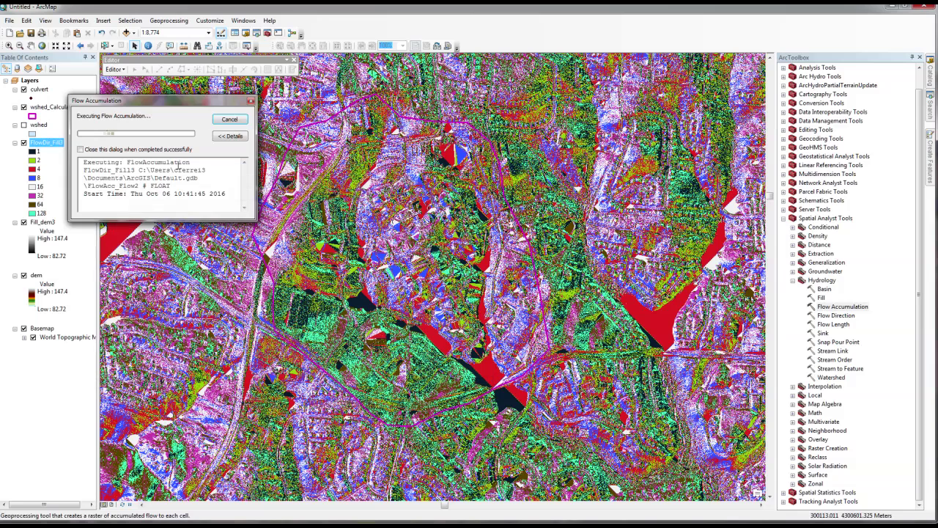
pyautogui.moveTo(134, 103); pyautogui.dragTo(171, 96)
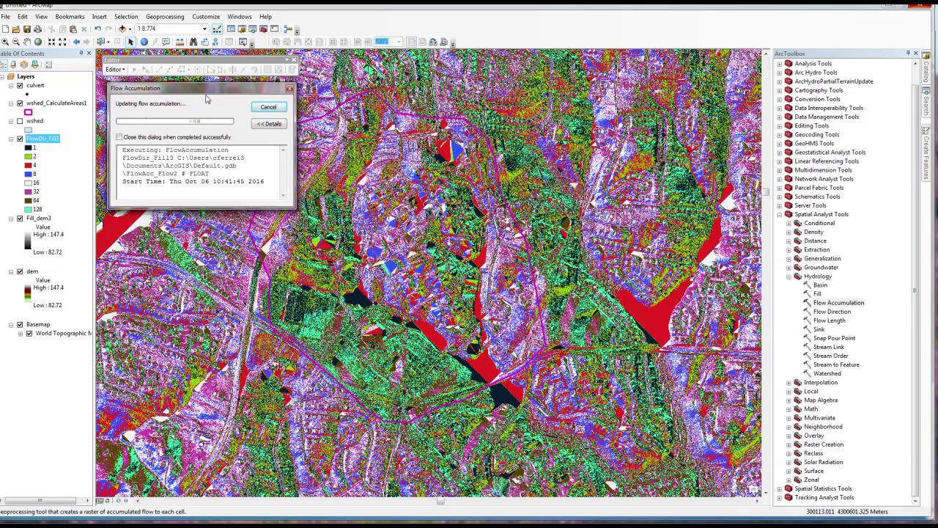
pyautogui.click(269, 111)
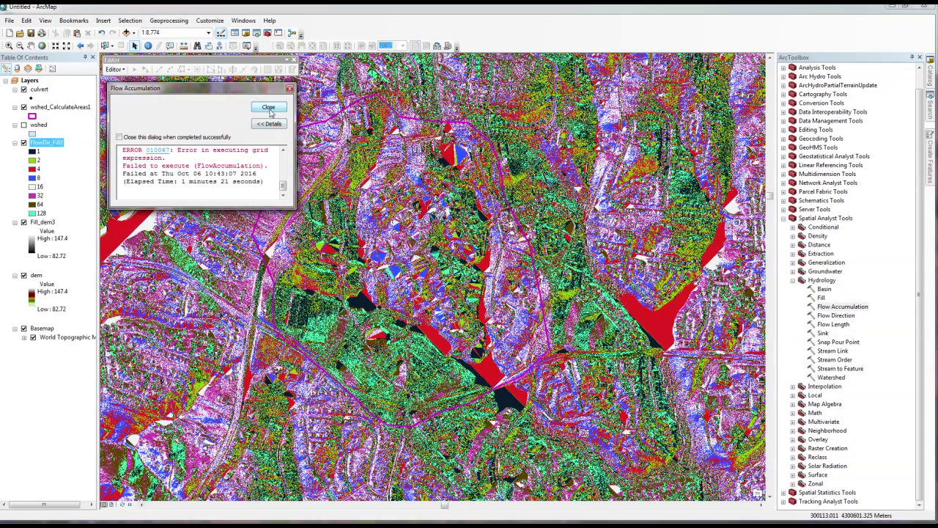
pyautogui.click(269, 108)
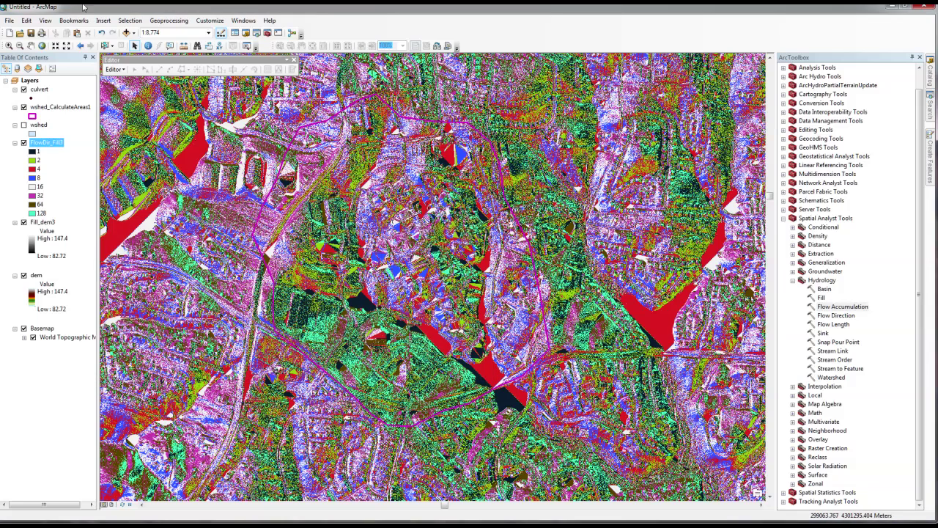
# Step: Add the existing FlowAcc_Flow1 raster from New File Geodatabase.gdb in the spatialAnalyst_test folder to the map
pyautogui.click(127, 33)
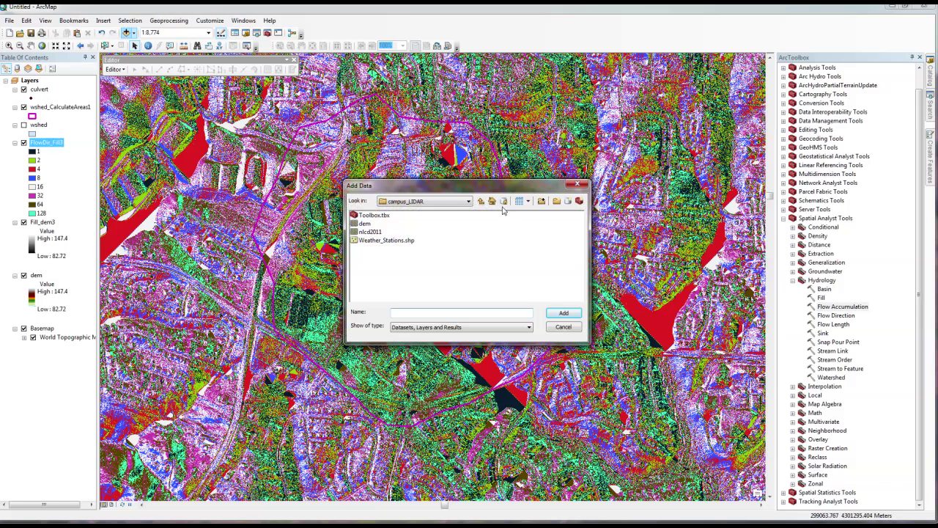
pyautogui.click(481, 201)
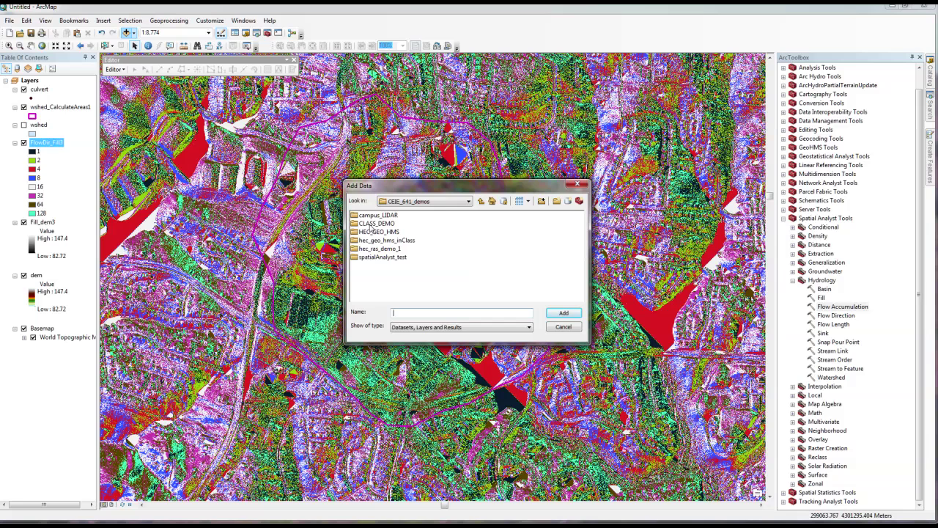
pyautogui.doubleClick(381, 260)
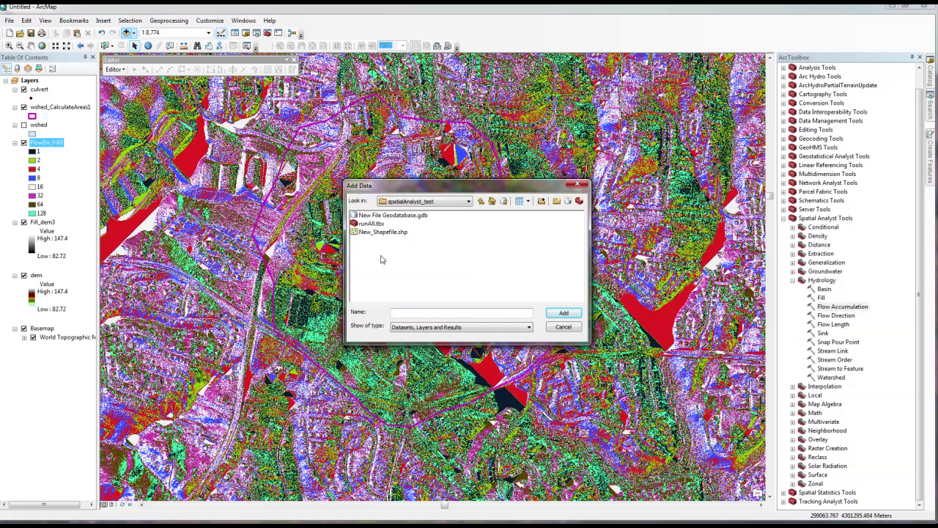
pyautogui.doubleClick(382, 215)
pyautogui.click(378, 223)
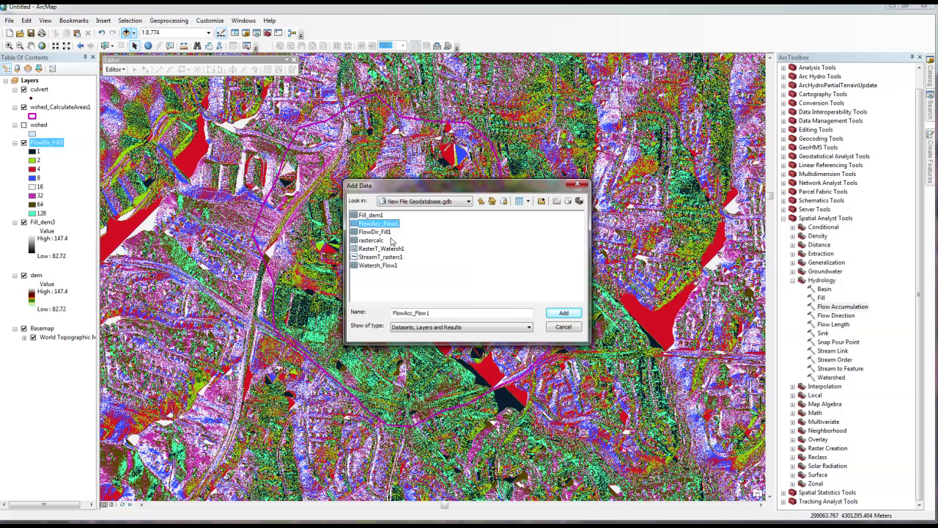
pyautogui.click(563, 316)
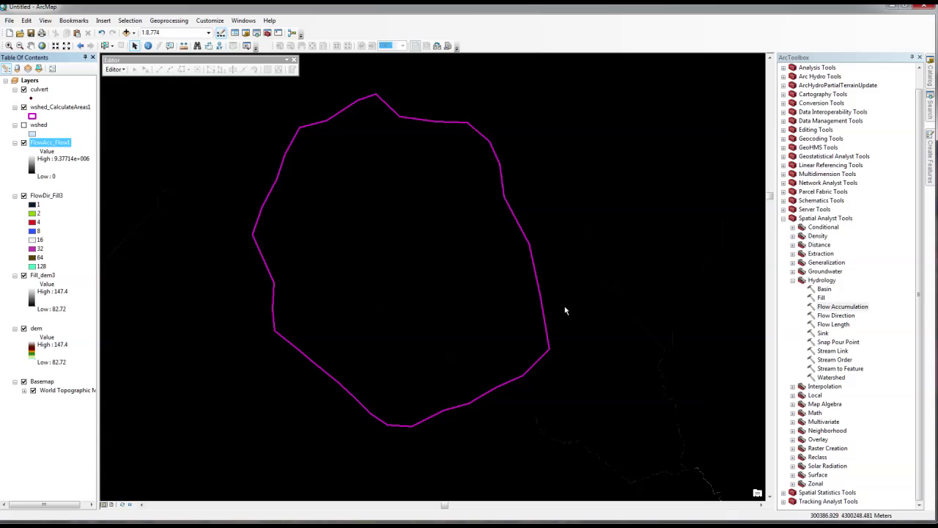
# Step: Hide the FlowAcc_Flow1, FlowDir_Fill3, Fill_dem3 and dem rasters to expose the basemap
pyautogui.click(23, 143)
pyautogui.click(23, 195)
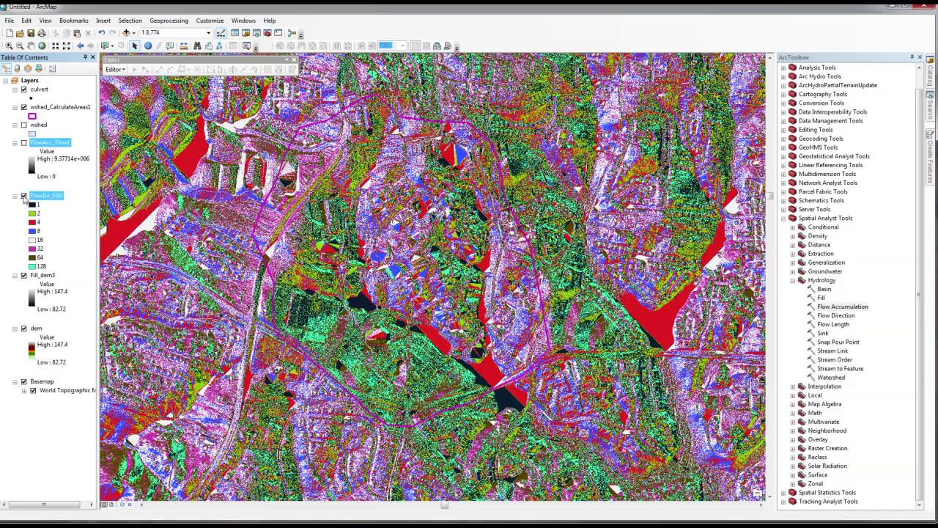
pyautogui.click(23, 196)
pyautogui.click(23, 275)
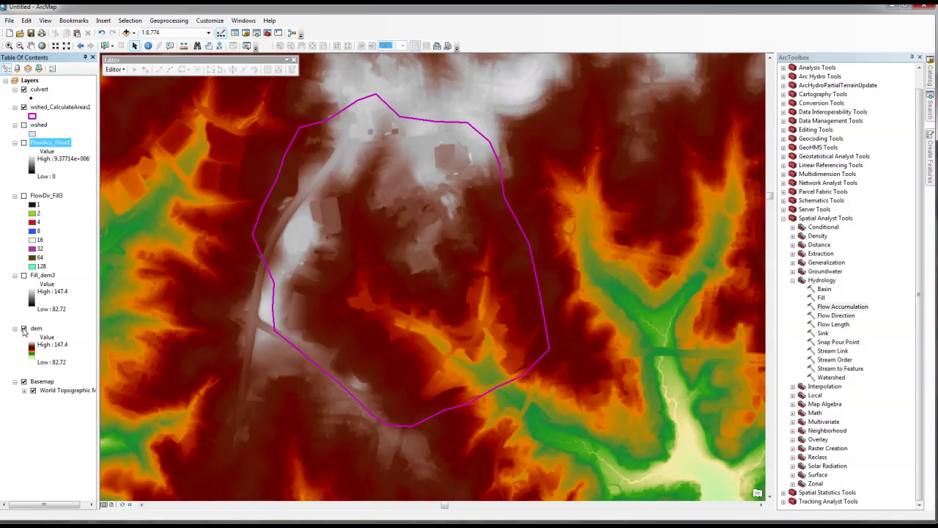
pyautogui.click(23, 329)
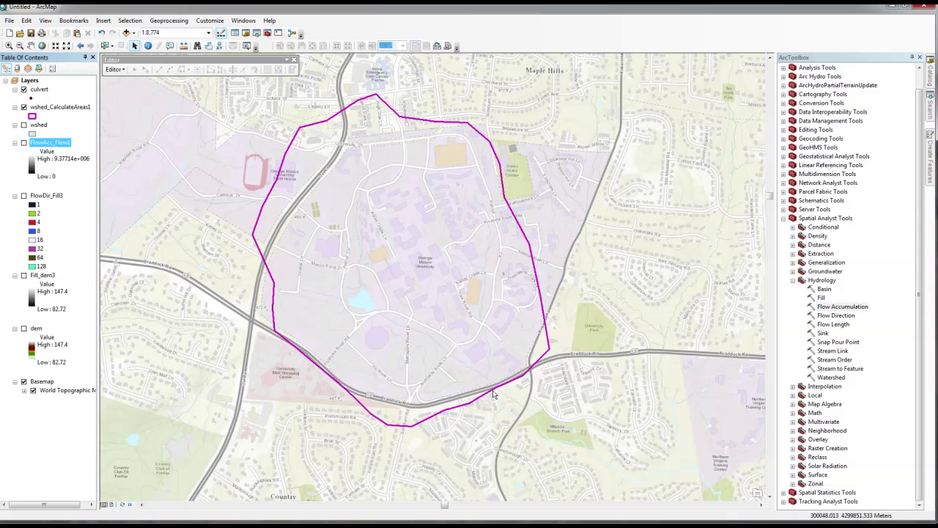
# Step: Start editing the culvert layer at the Braddock Rd stream crossing and choose the culvert point template
pyautogui.click(8, 46)
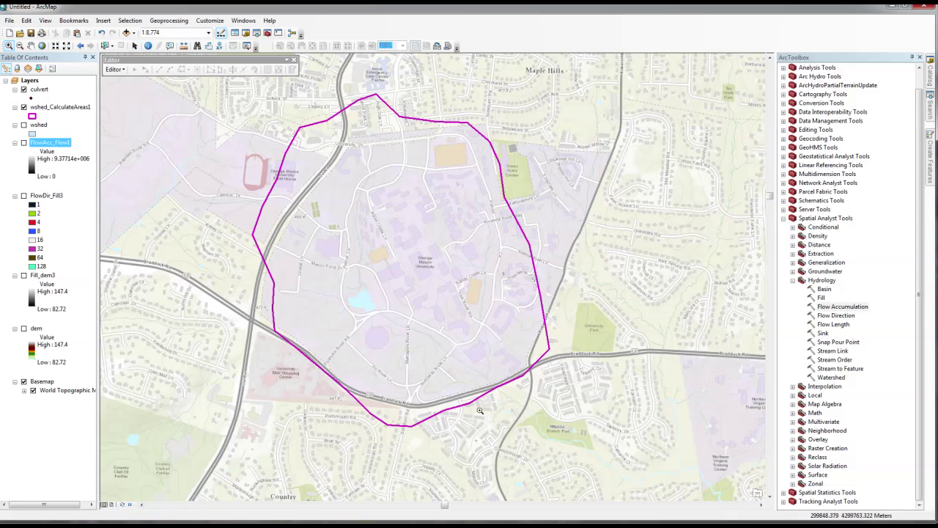
pyautogui.moveTo(478, 374); pyautogui.dragTo(513, 403)
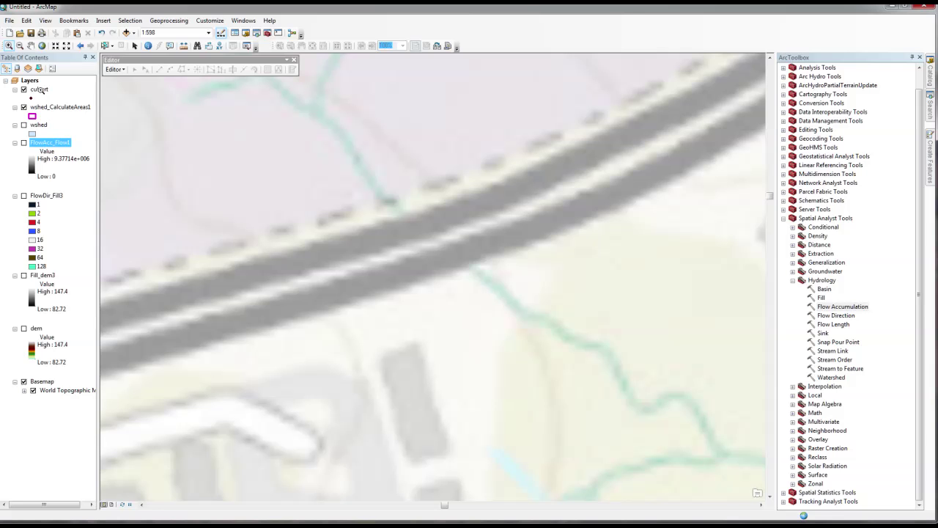
pyautogui.rightClick(40, 88)
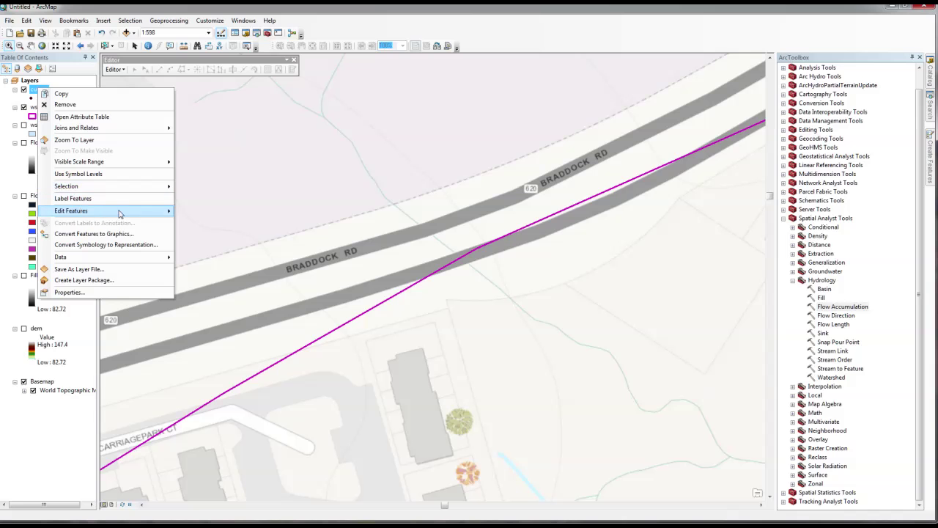
pyautogui.click(830, 280)
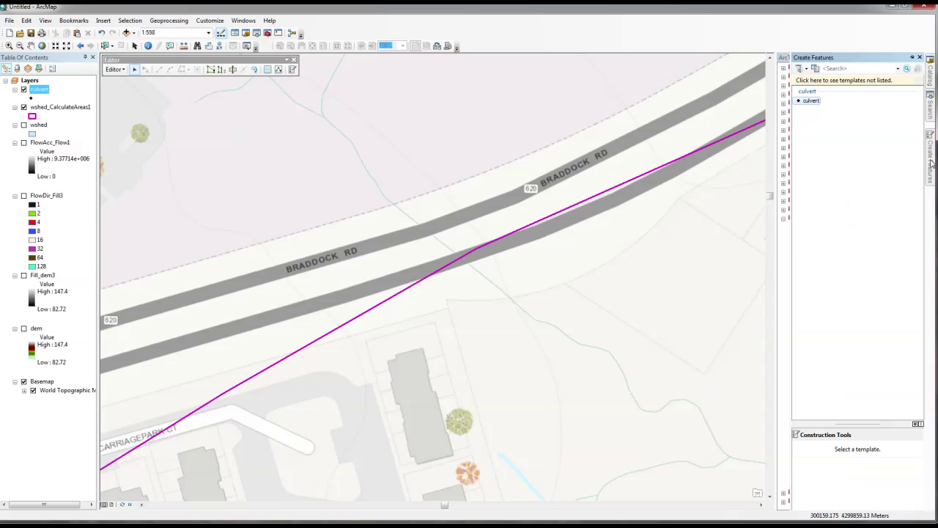
pyautogui.click(822, 101)
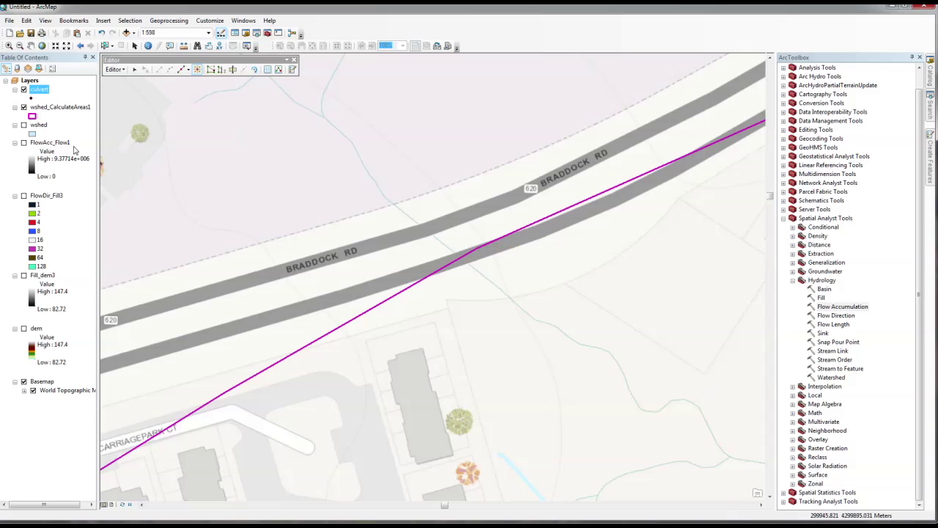
# Step: Show FlowAcc_Flow1 and place a culvert point on a flow path cell at the Braddock Rd crossing, inside the purple outline
pyautogui.click(23, 142)
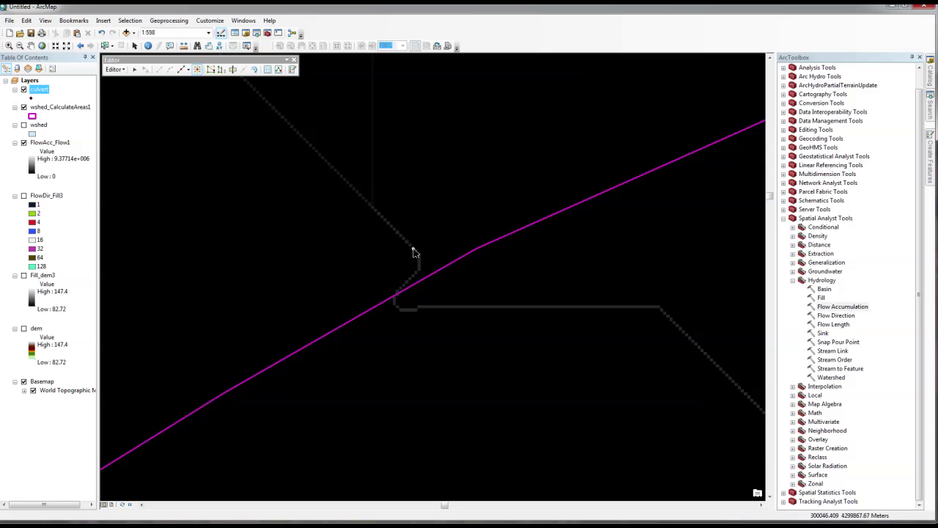
pyautogui.scroll(2, 414, 253)
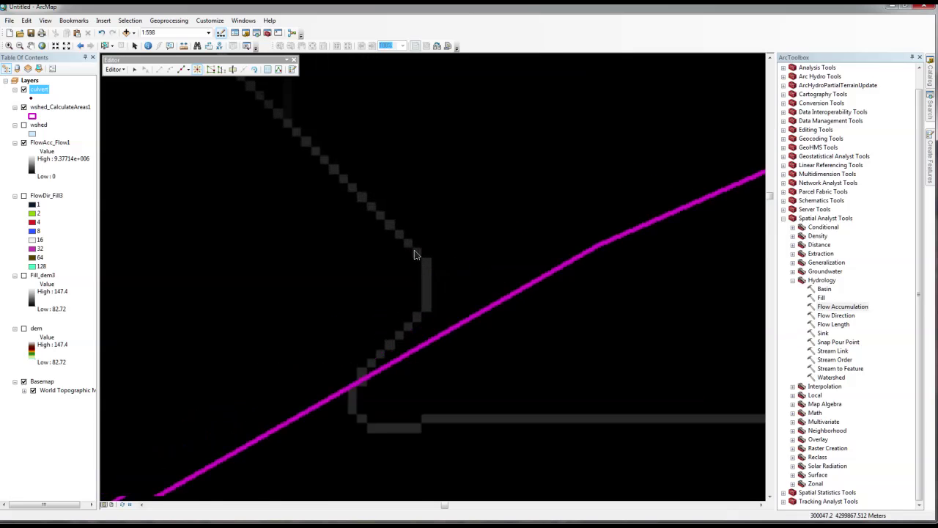
pyautogui.scroll(3, 414, 254)
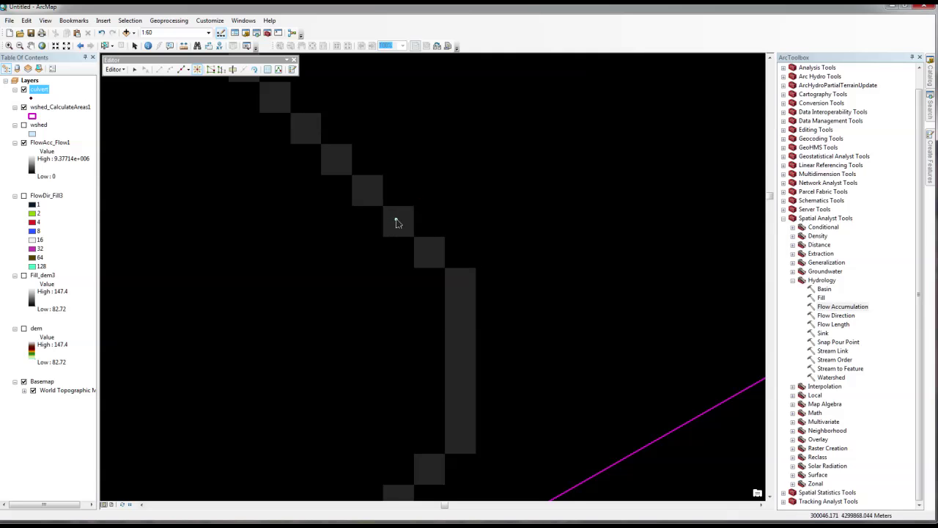
pyautogui.click(396, 223)
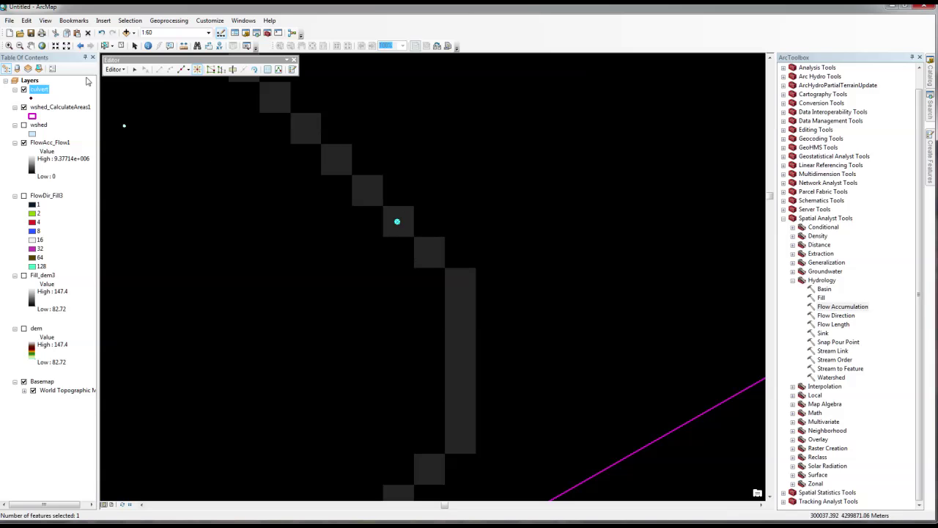
# Step: Save the edits to the culvert layer and stop editing
pyautogui.click(114, 68)
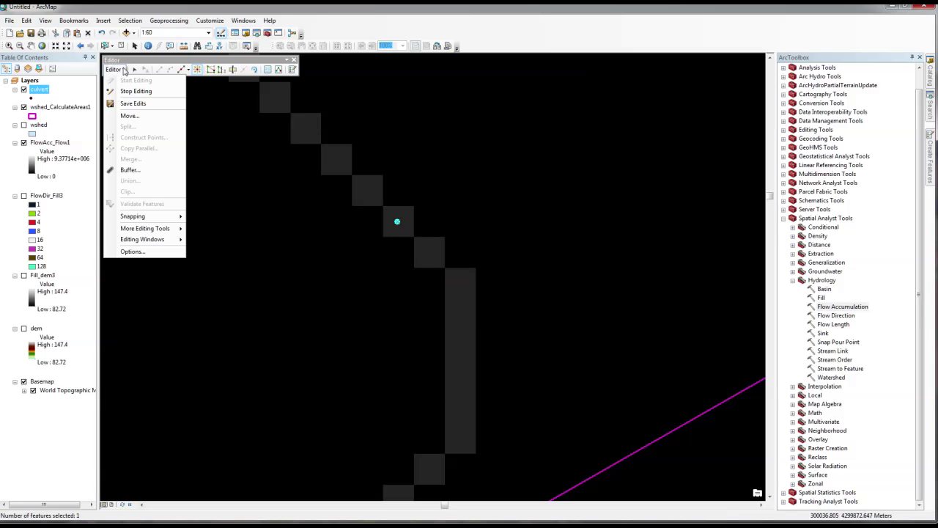
pyautogui.click(131, 103)
pyautogui.click(118, 69)
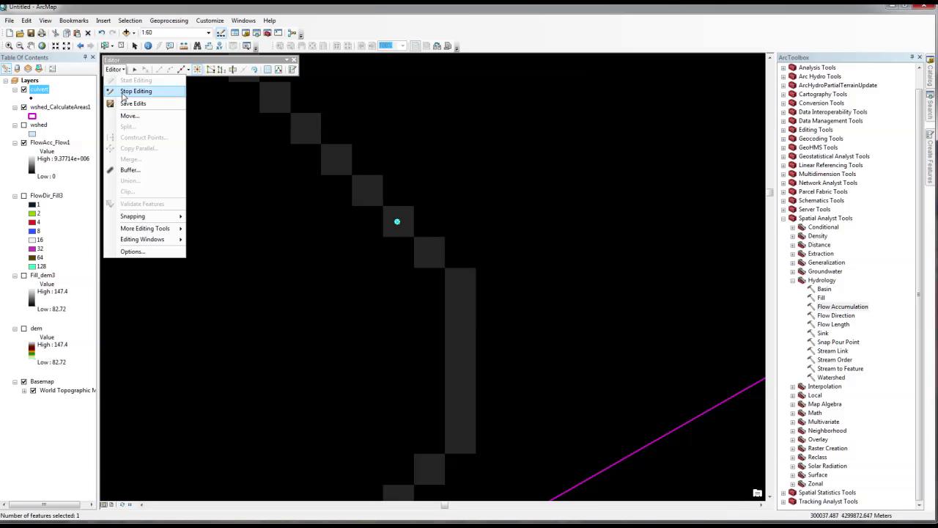
pyautogui.click(126, 91)
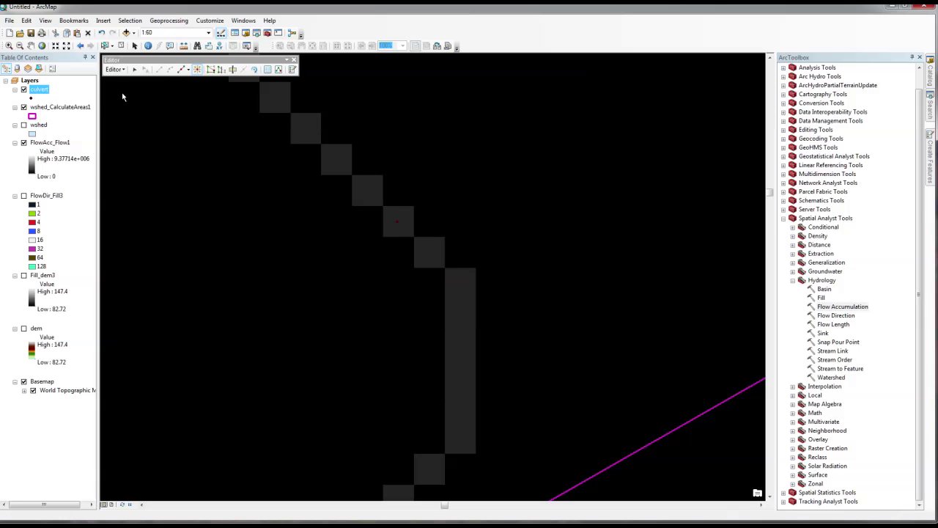
# Step: Run the Watershed tool with FlowDir_Fill3 as flow direction raster and culvert as pour point data, keeping the Id field
pyautogui.doubleClick(832, 378)
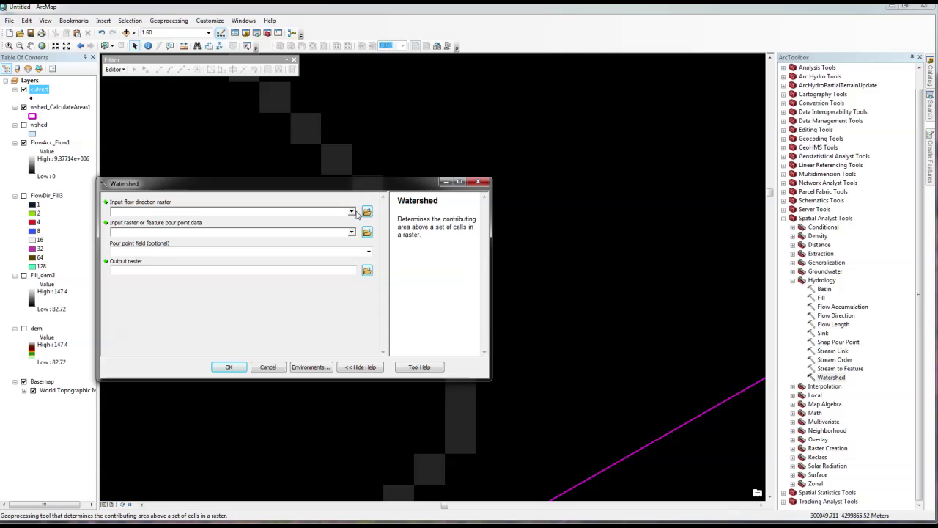
pyautogui.click(352, 212)
pyautogui.click(149, 222)
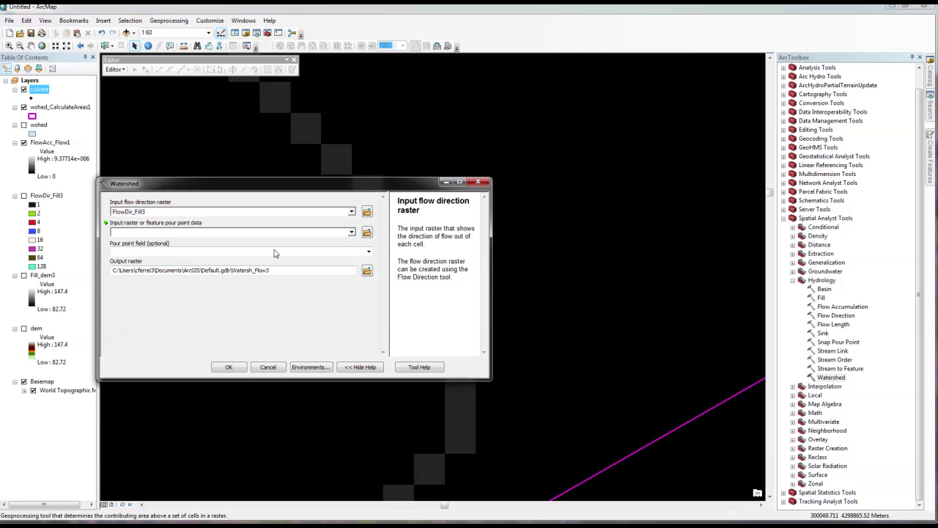
pyautogui.click(352, 233)
pyautogui.click(158, 240)
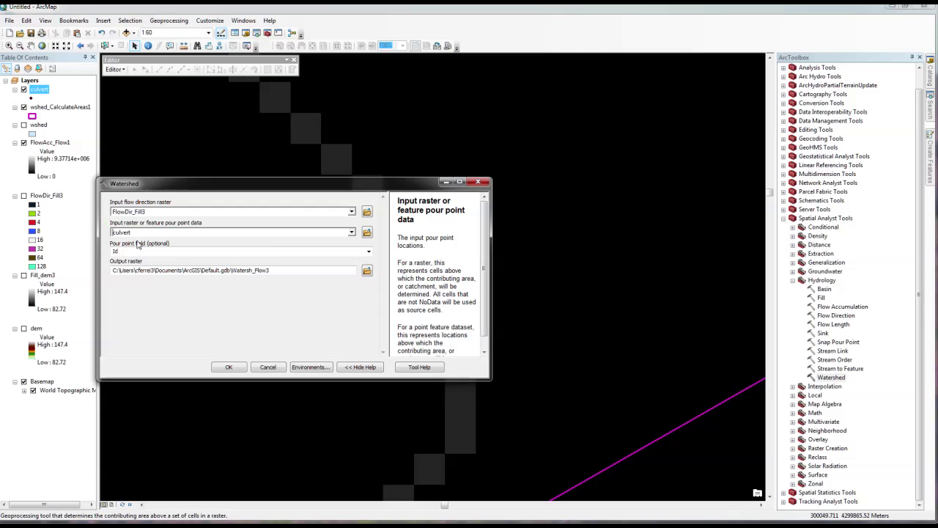
pyautogui.click(229, 366)
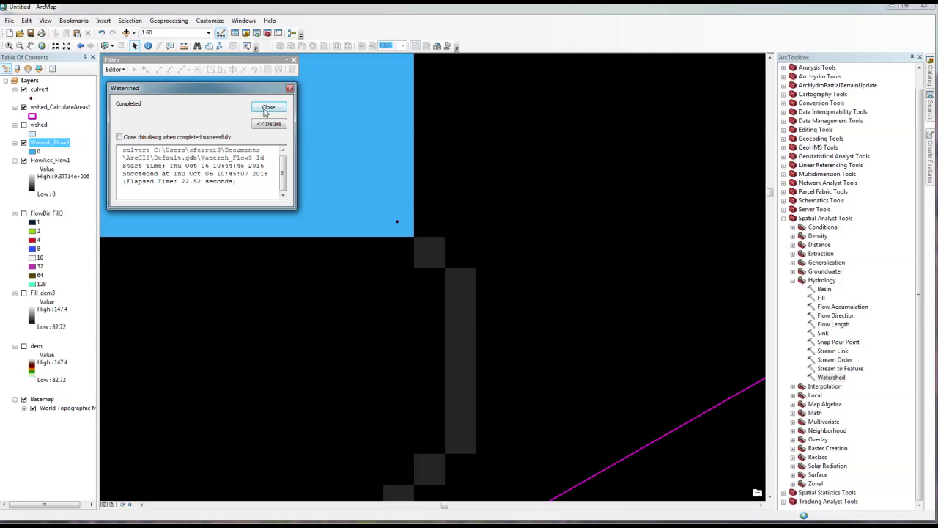
pyautogui.click(267, 107)
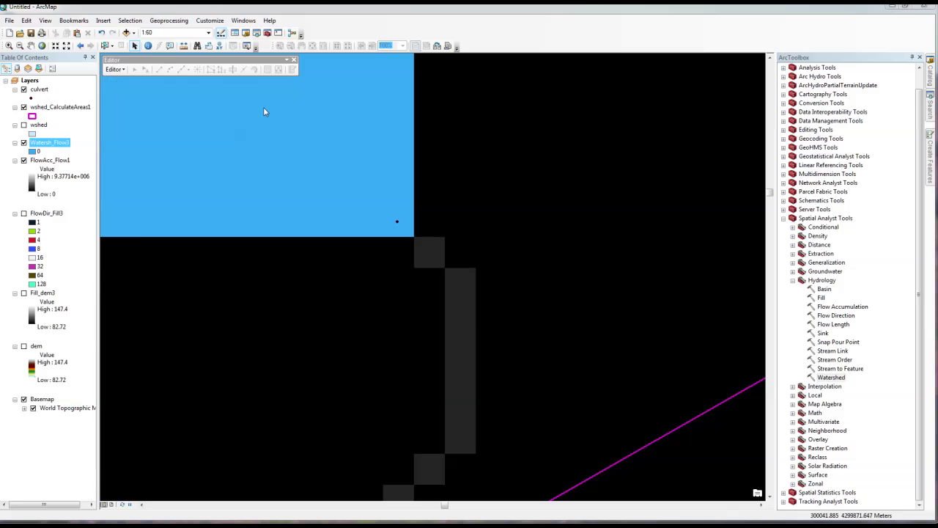
# Step: Zoom to the Watersh_Flow3 layer, hide FlowAcc_Flow1 and show the dem raster beneath the watershed
pyautogui.rightClick(42, 149)
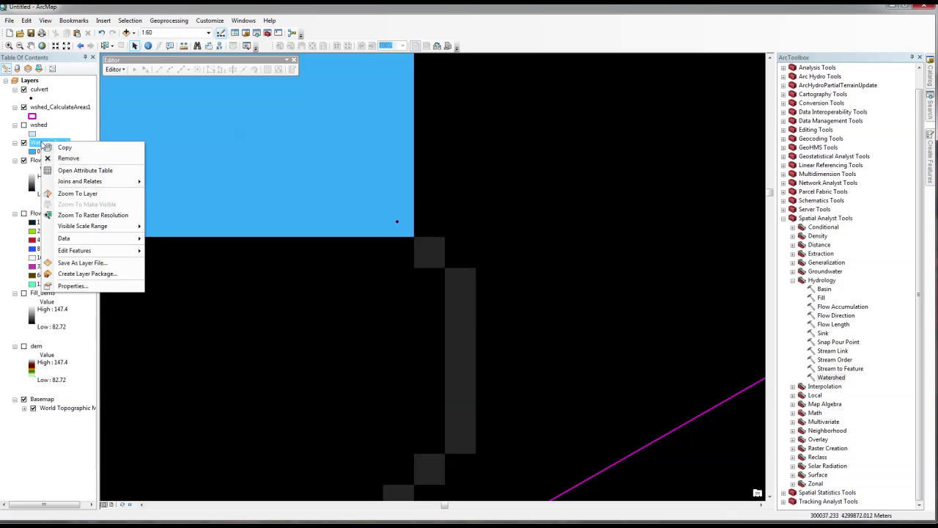
pyautogui.click(81, 194)
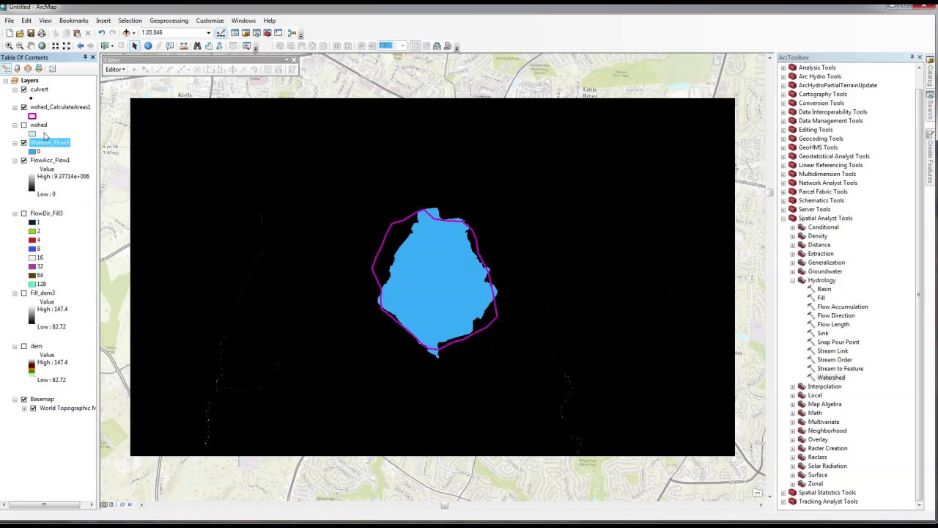
pyautogui.click(23, 161)
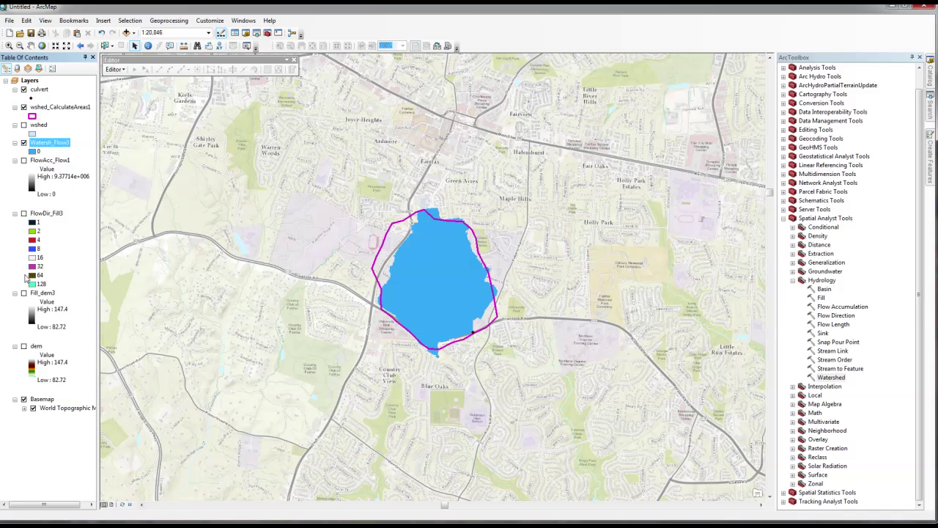
pyautogui.click(23, 347)
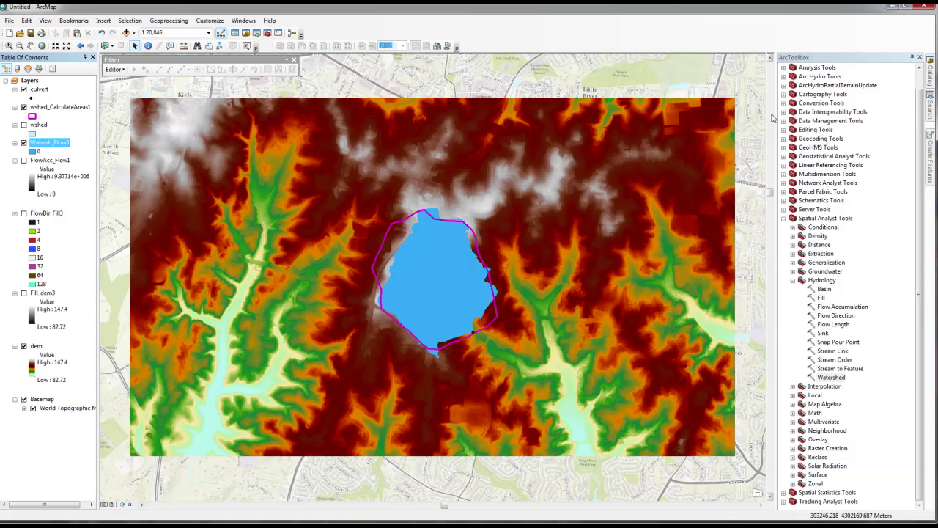
# Step: Search the tools for "convert raster to polygon" and run Raster to Polygon on Watersh_Flow3 with the default output
pyautogui.click(931, 114)
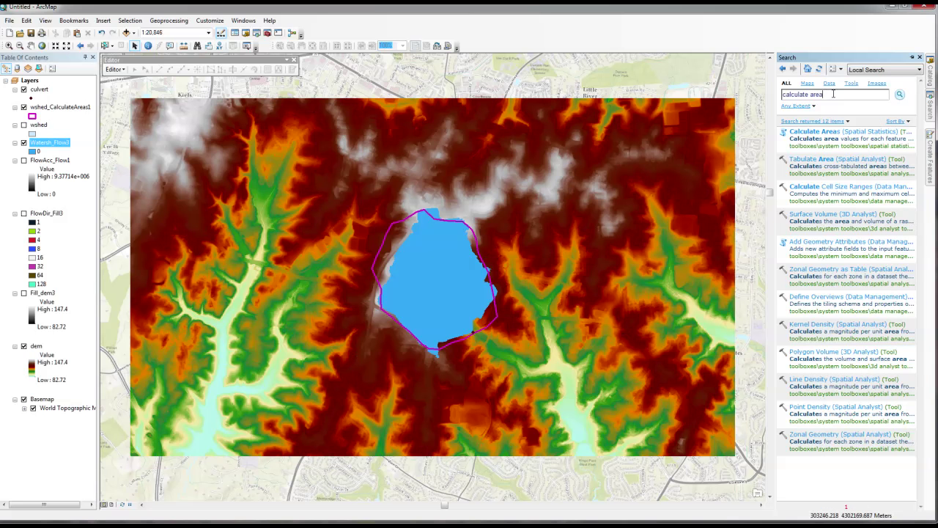
pyautogui.tripleClick(833, 94)
pyautogui.write('can')
pyautogui.press('Return')
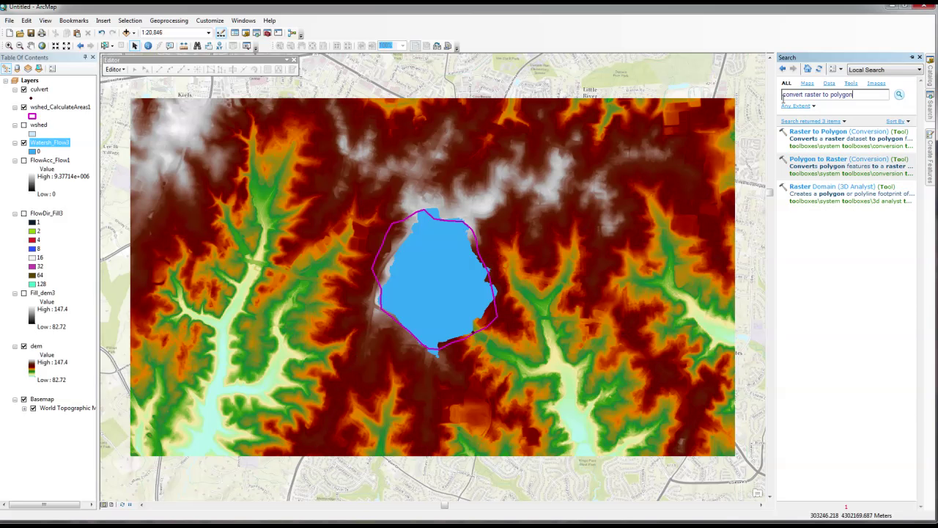
pyautogui.click(825, 138)
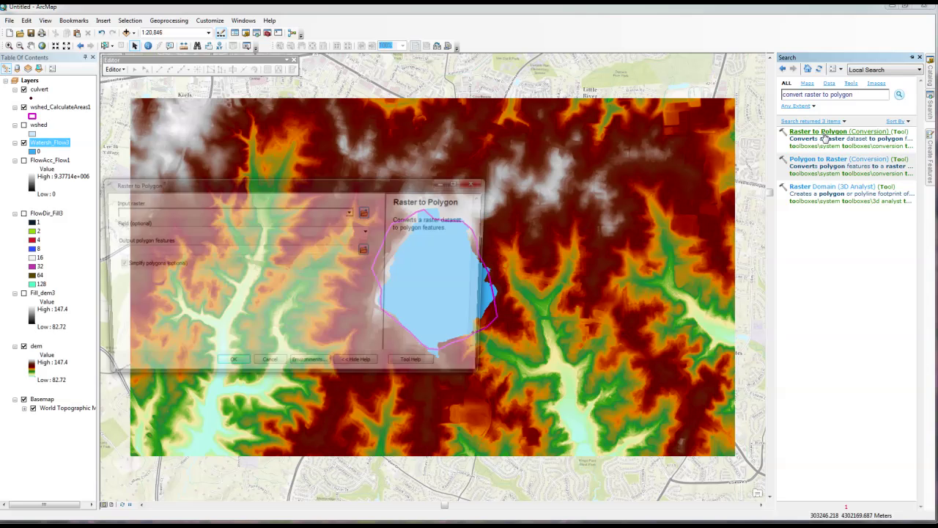
pyautogui.click(352, 211)
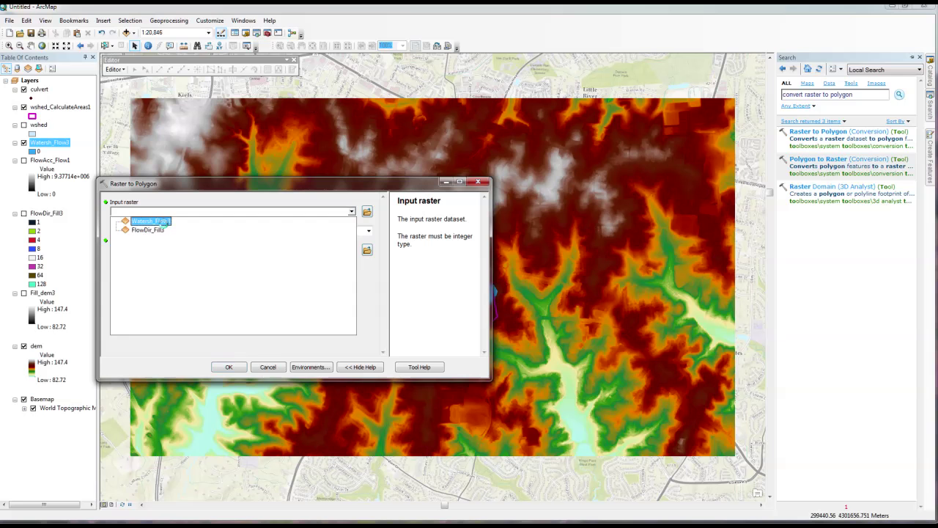
pyautogui.click(151, 221)
pyautogui.click(229, 369)
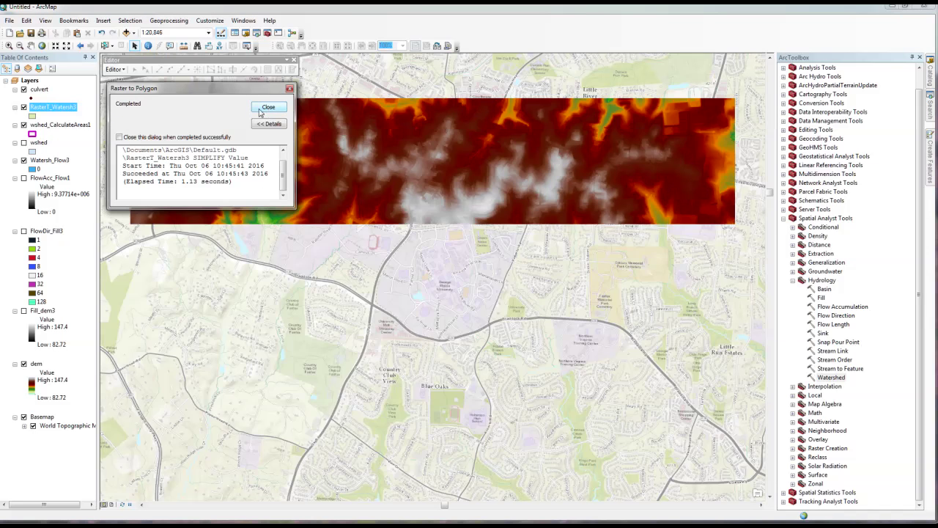
pyautogui.click(267, 110)
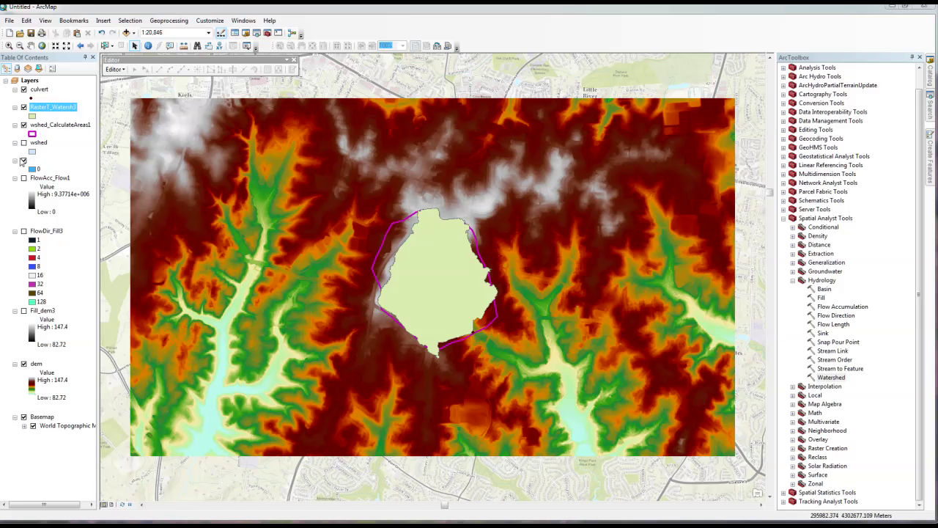
# Step: Hide Watersh_Flow3 and give the RasterT_Watersh3 polygon no fill and a blue outline of width 3
pyautogui.click(23, 160)
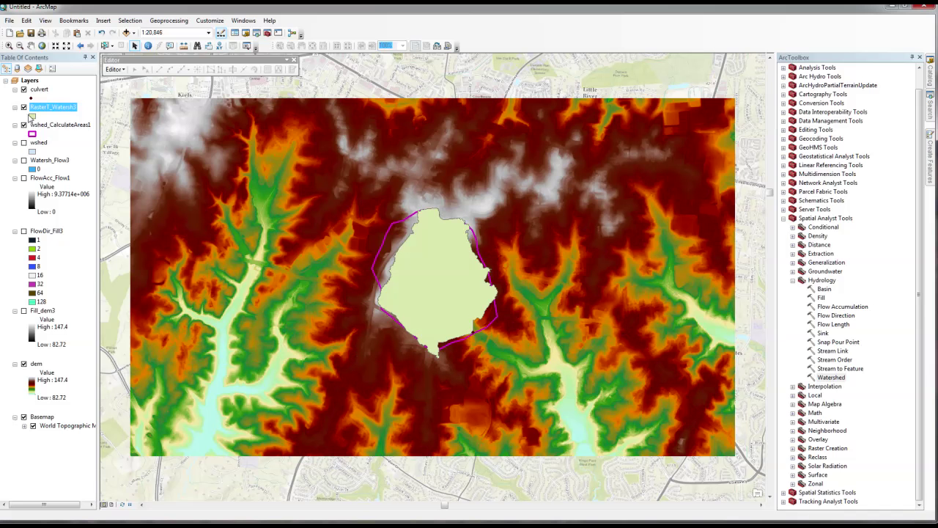
pyautogui.click(33, 116)
pyautogui.click(302, 194)
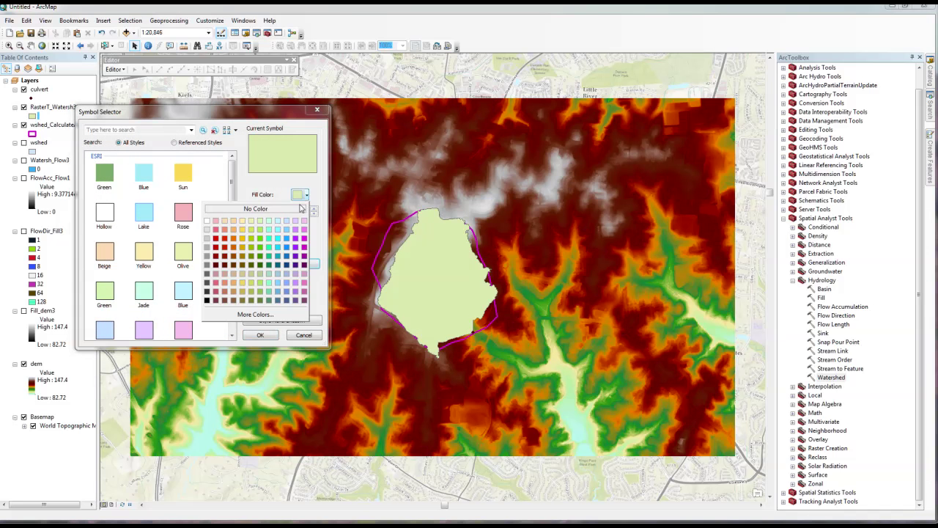
pyautogui.click(298, 209)
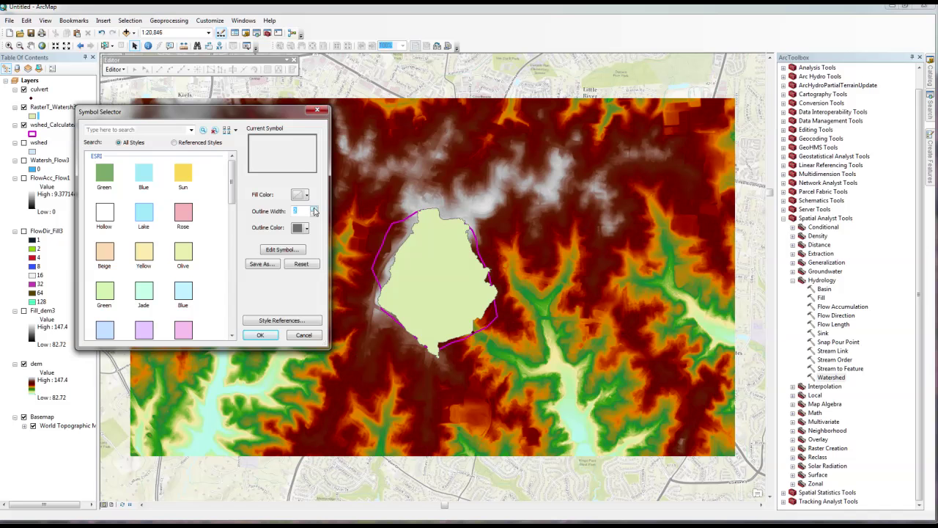
pyautogui.click(308, 228)
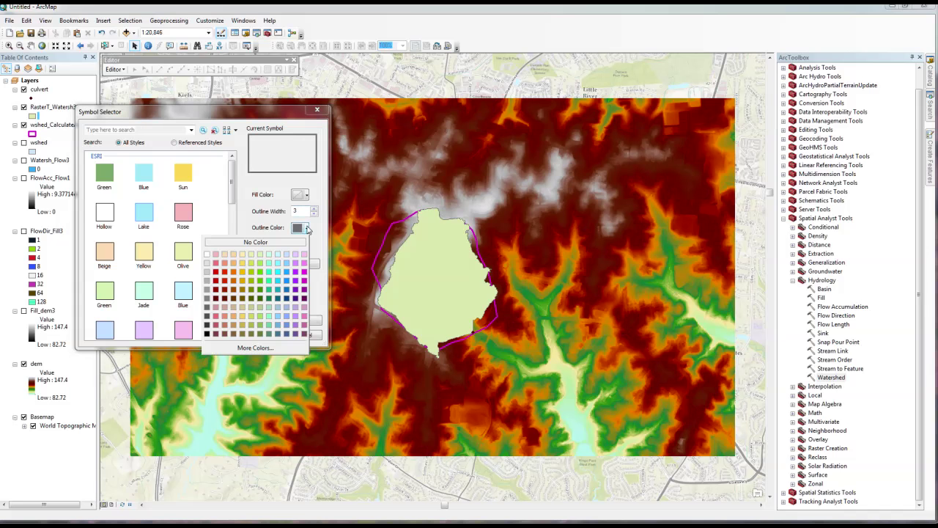
pyautogui.click(292, 283)
pyautogui.click(285, 335)
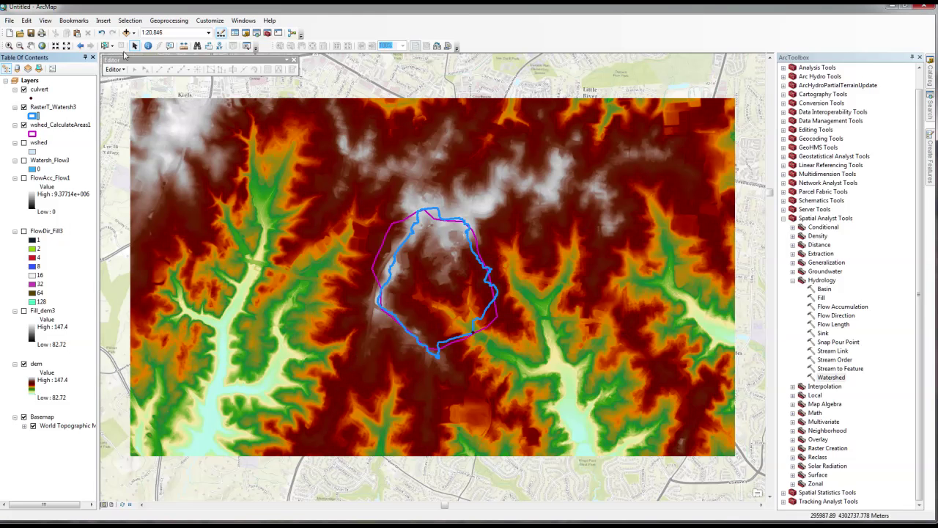
# Step: Use Raster Calculator to extract streams with Con("FlowAcc_Flow1" >= 10000,1,0), saving the result as rastercalc2
pyautogui.click(9, 46)
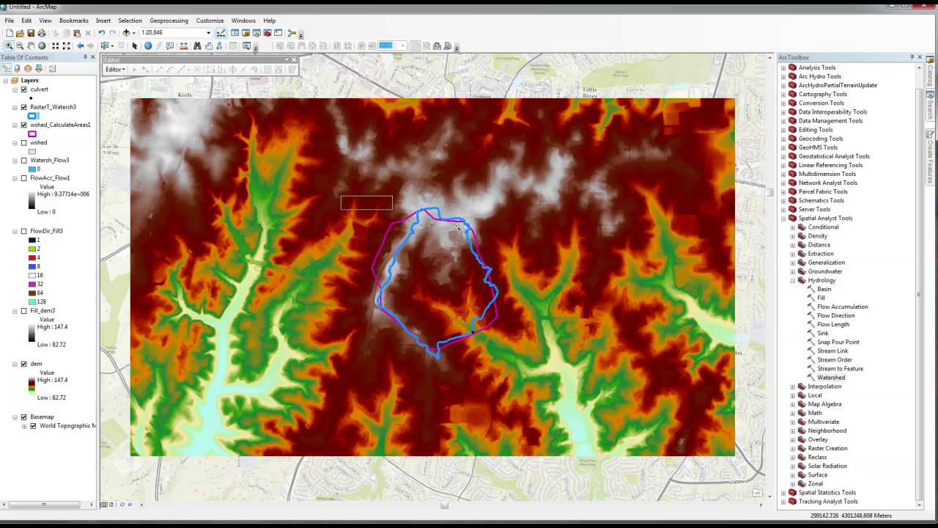
pyautogui.moveTo(456, 227); pyautogui.dragTo(526, 369)
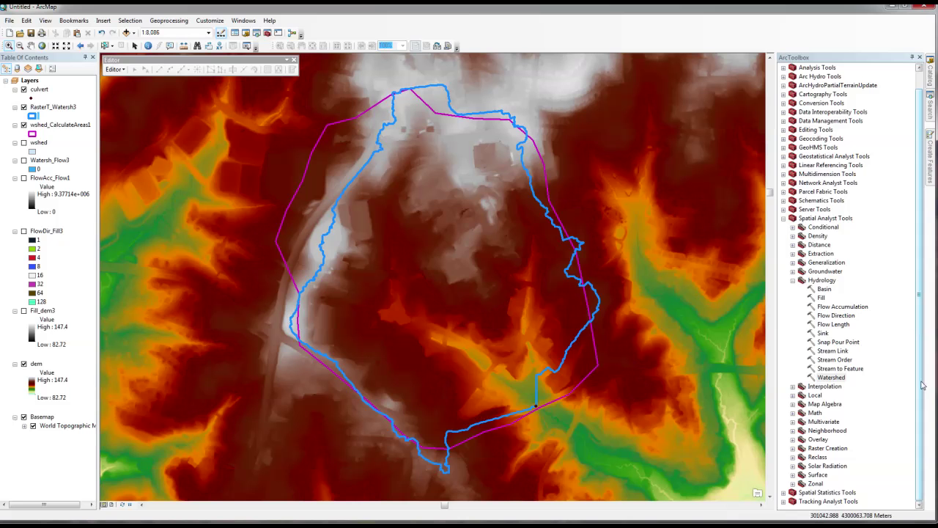
pyautogui.click(792, 404)
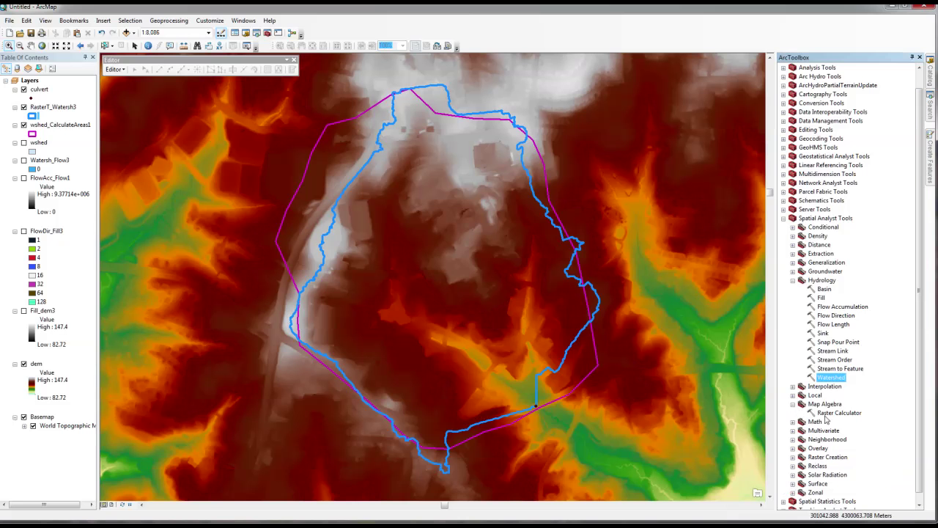
pyautogui.click(837, 413)
pyautogui.doubleClick(837, 414)
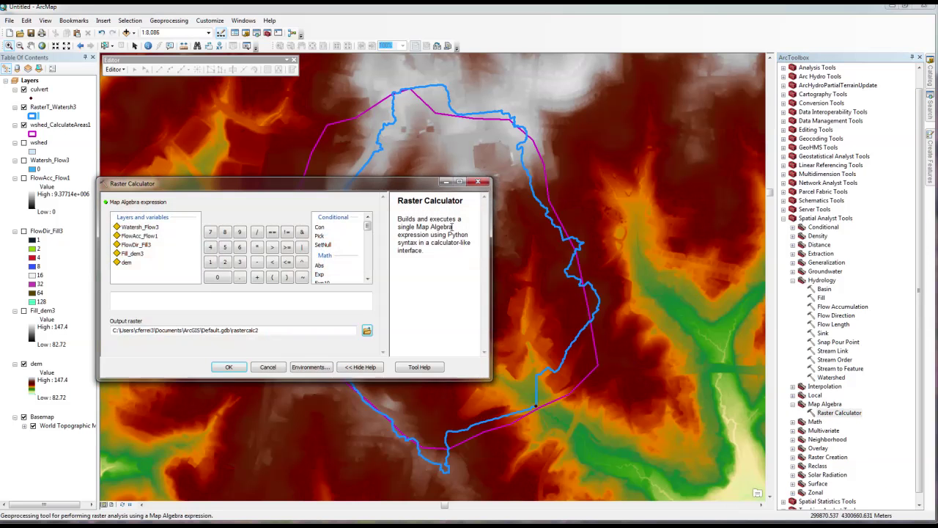
pyautogui.doubleClick(320, 228)
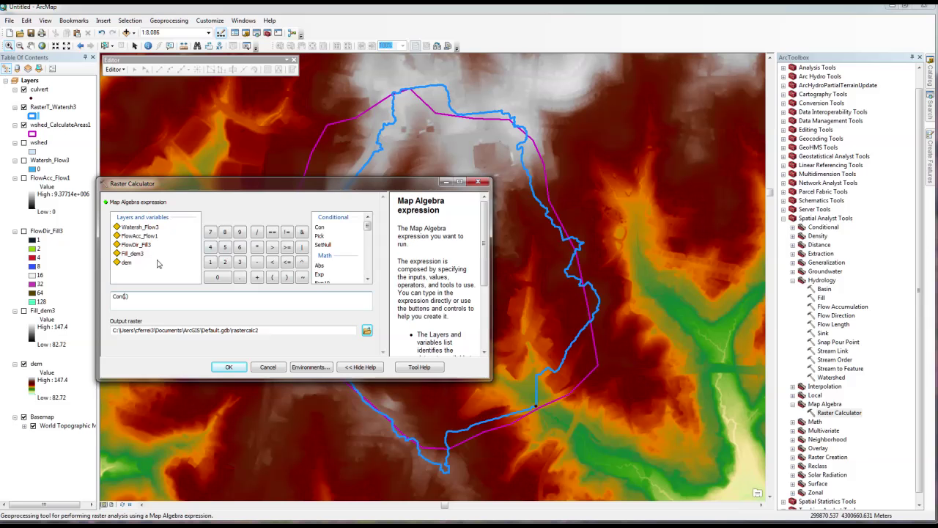
pyautogui.doubleClick(135, 236)
pyautogui.click(287, 248)
pyautogui.write('10000, 1,0')
pyautogui.click(229, 368)
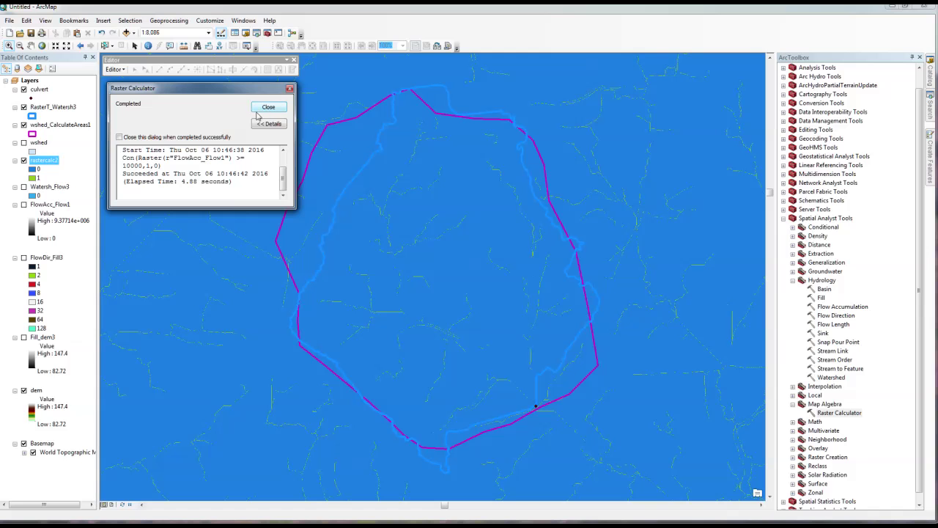
pyautogui.click(266, 109)
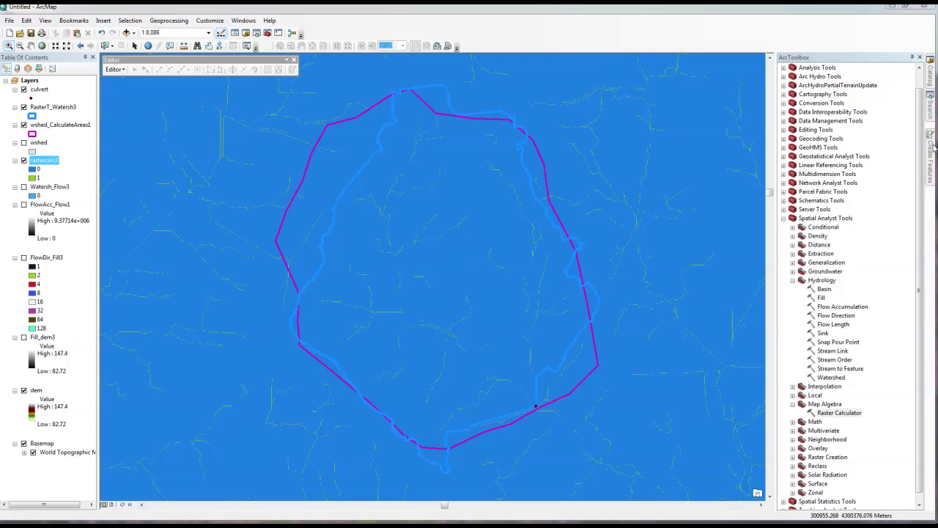
# Step: Search the tools for "convert raster to polyline" and run Raster to Polyline on rastercalc2 with background value ZERO and simplified polylines
pyautogui.click(933, 108)
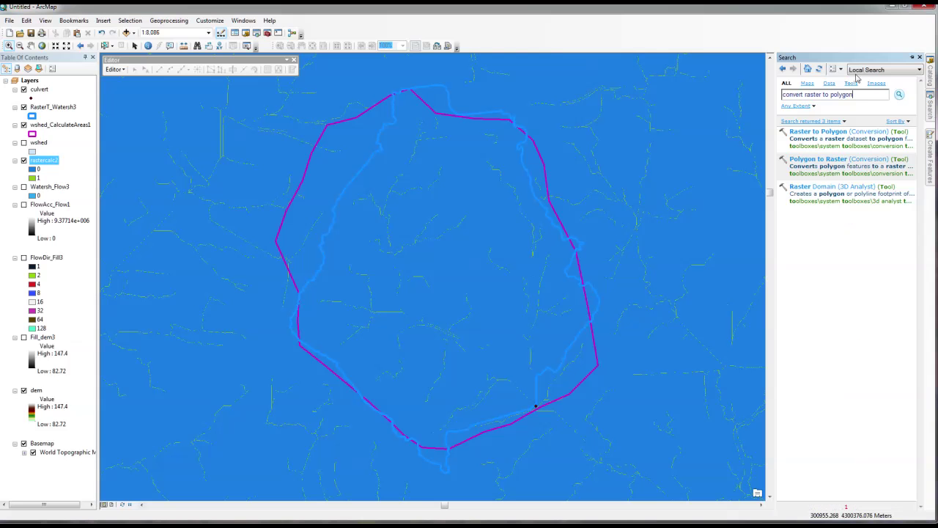
pyautogui.moveTo(852, 95); pyautogui.dragTo(833, 97)
pyautogui.write('olyline')
pyautogui.press('Return')
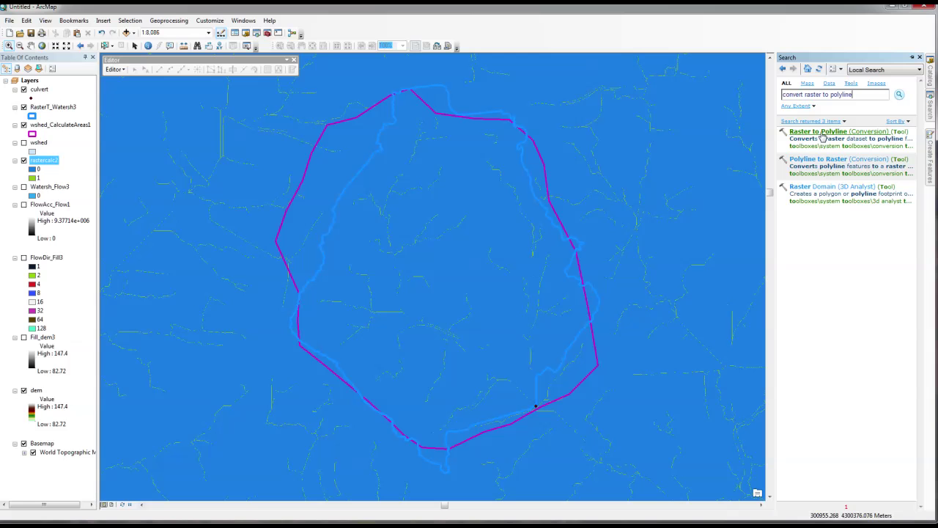
pyautogui.click(824, 137)
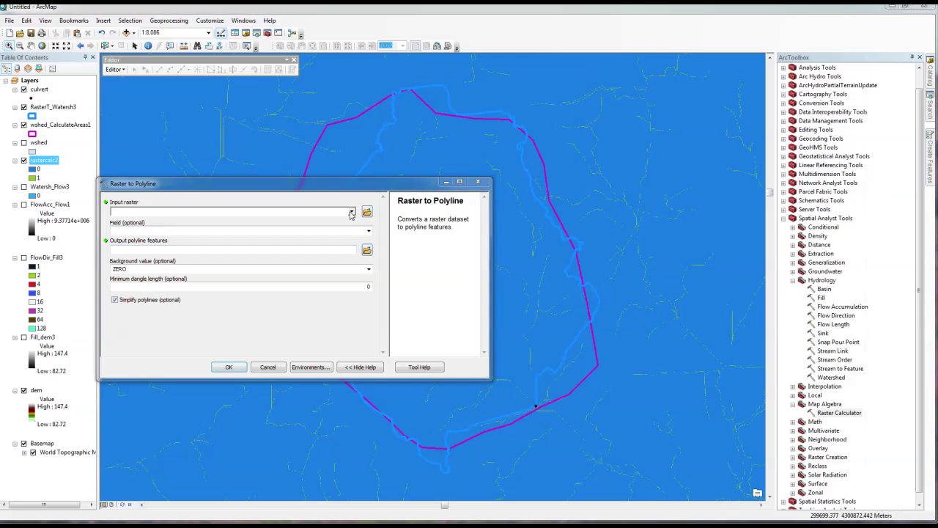
pyautogui.click(165, 212)
pyautogui.click(147, 221)
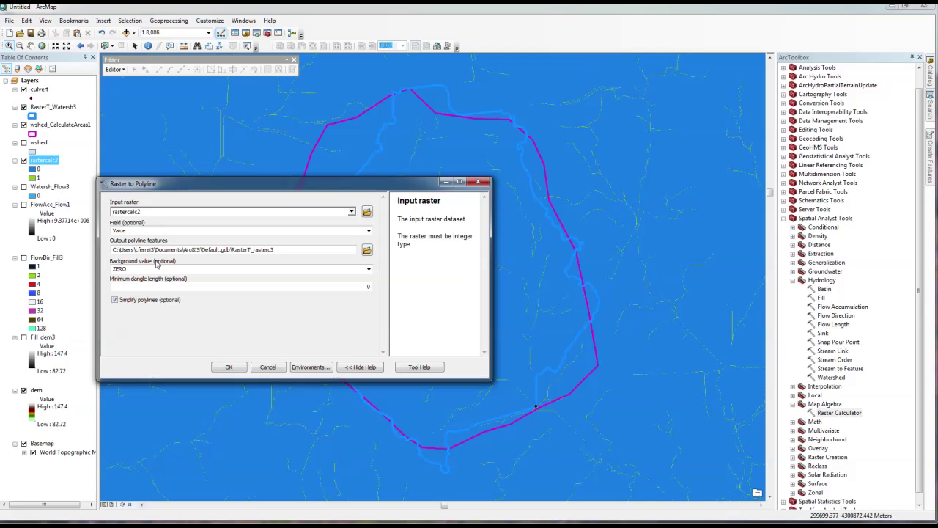
pyautogui.click(228, 366)
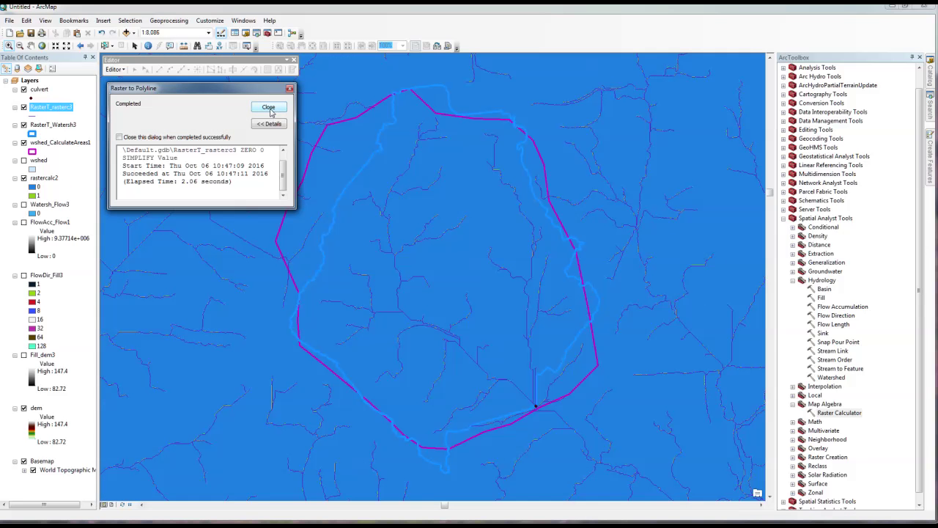
pyautogui.click(269, 108)
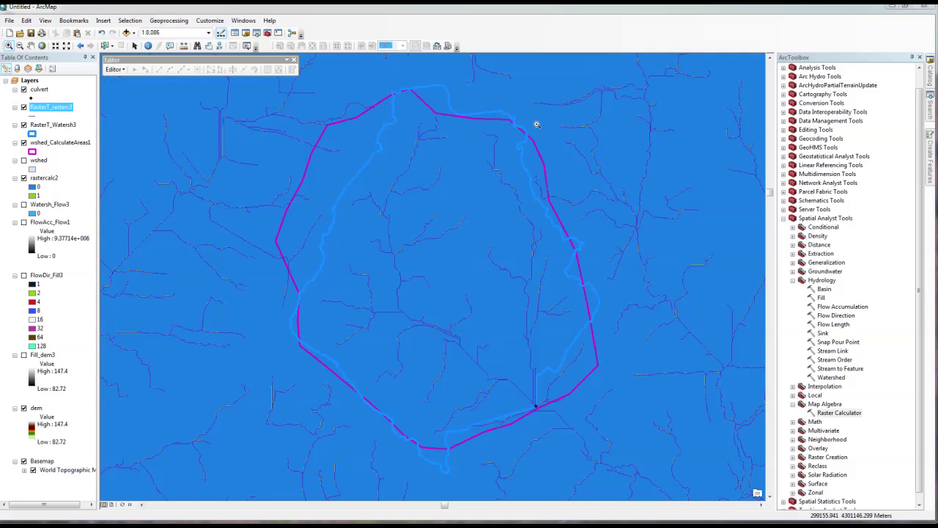
# Step: Search the tools for "clip" and run Clip (Analysis) on RasterT_rasterc3 with RasterT_Watersh3 as clip features and the default output
pyautogui.click(932, 113)
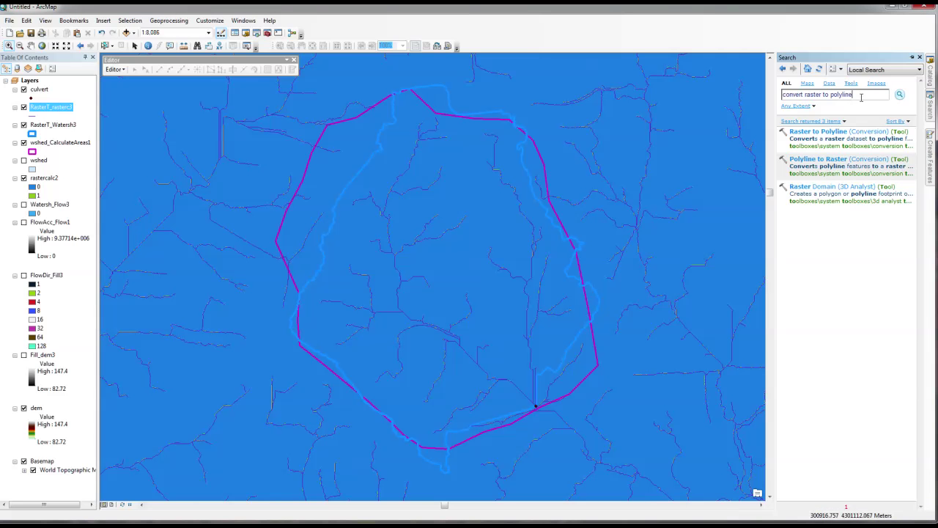
pyautogui.moveTo(861, 98); pyautogui.dragTo(756, 90)
pyautogui.write('clip')
pyautogui.press('Return')
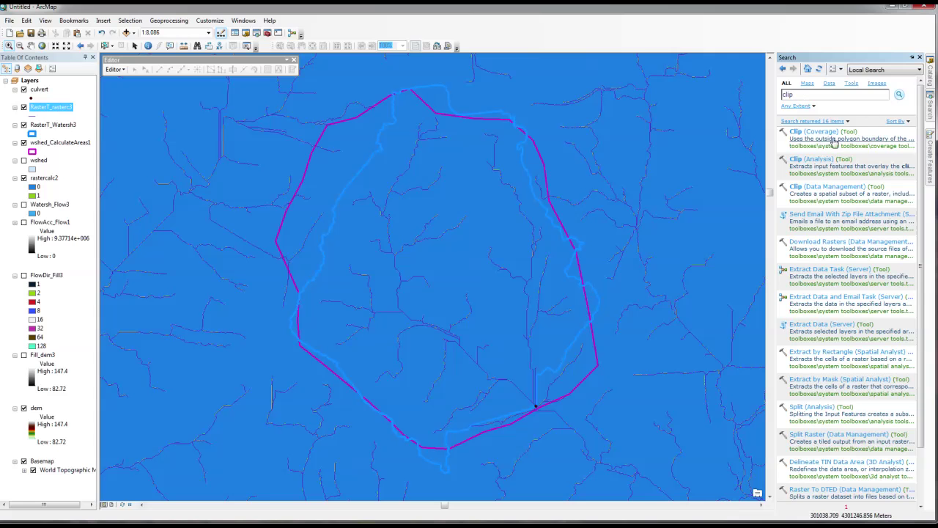
pyautogui.click(806, 163)
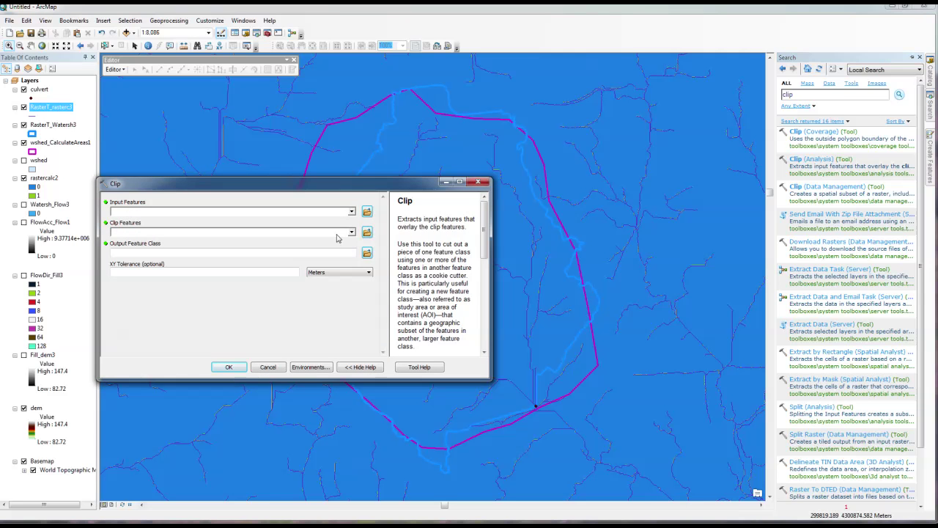
pyautogui.click(352, 212)
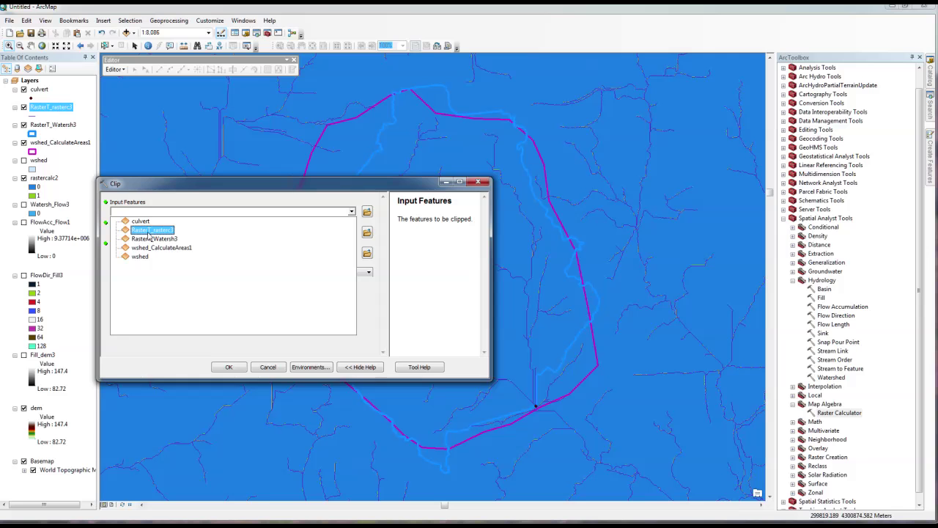
pyautogui.click(149, 234)
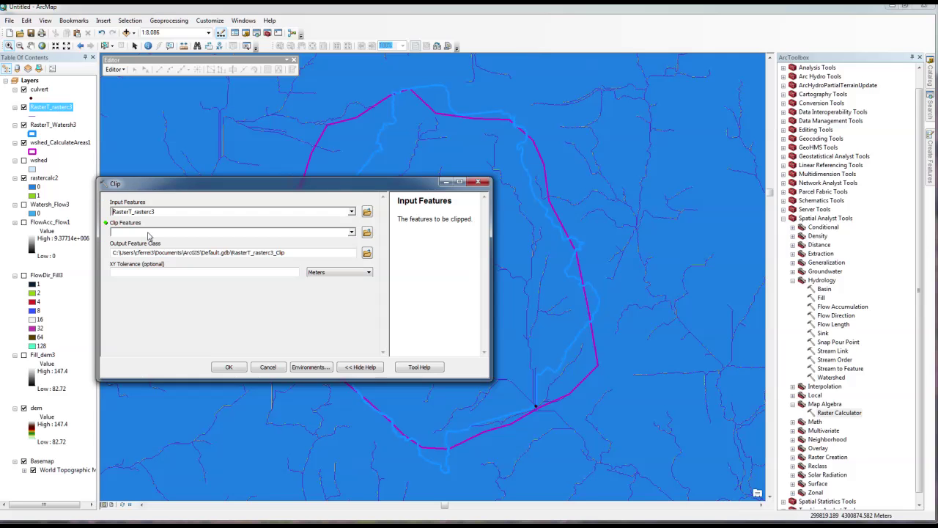
pyautogui.click(352, 233)
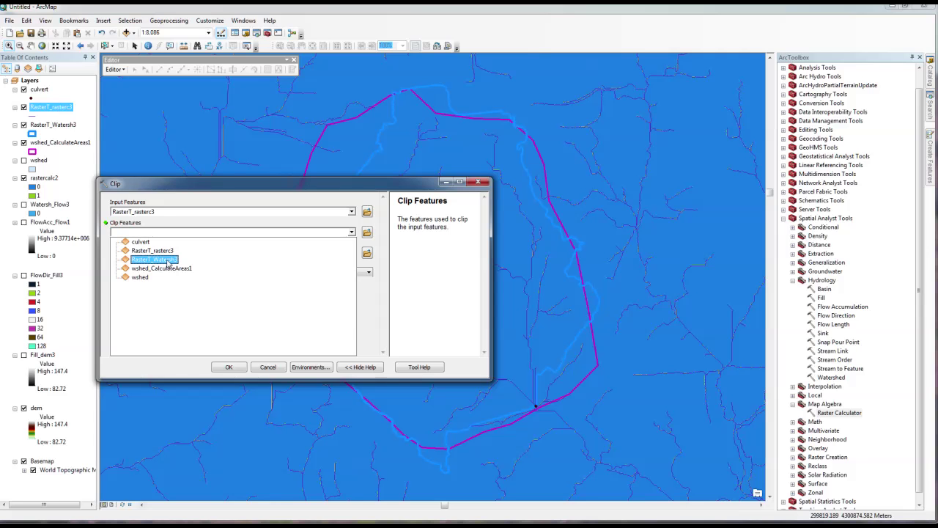
pyautogui.click(169, 263)
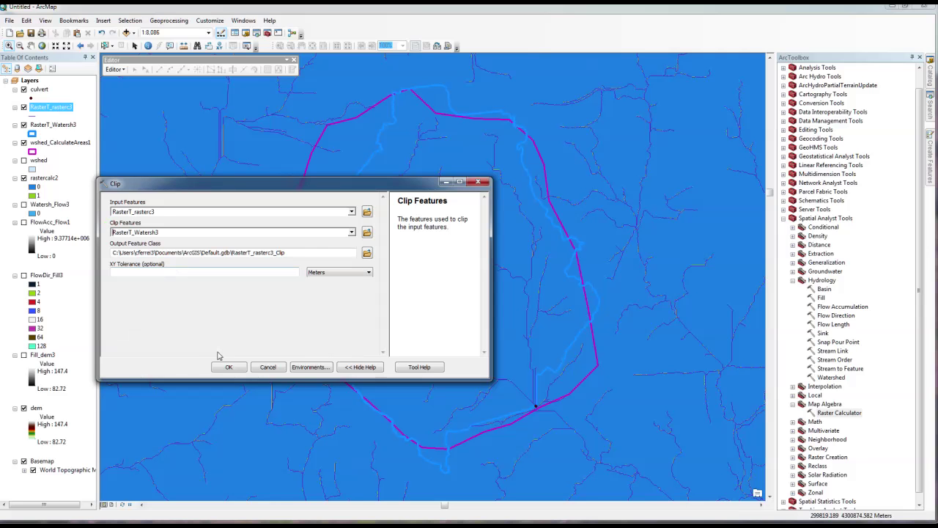
pyautogui.click(235, 369)
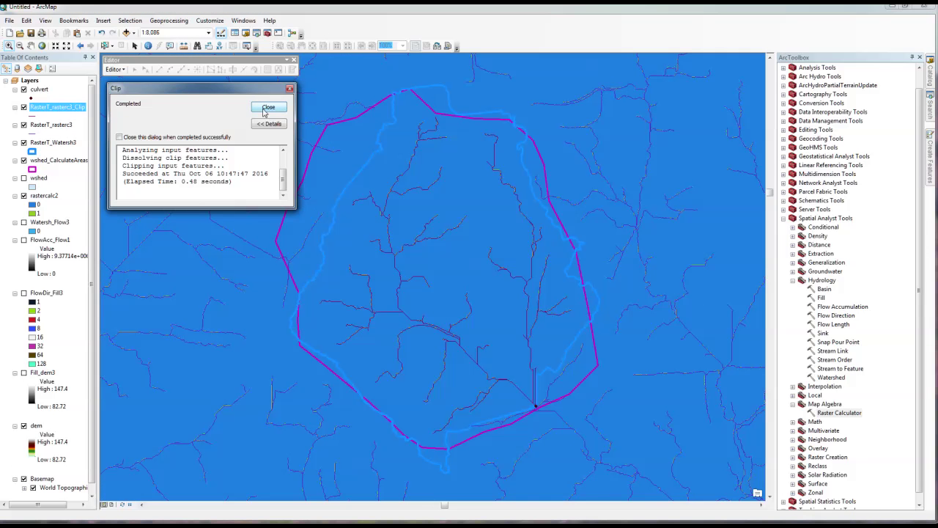
pyautogui.click(267, 109)
# Step: Hide rastercalc2 and RasterT_rasterc3, and give the RasterT_rasterc3_Clip streams a cyan line of width 3
pyautogui.click(23, 195)
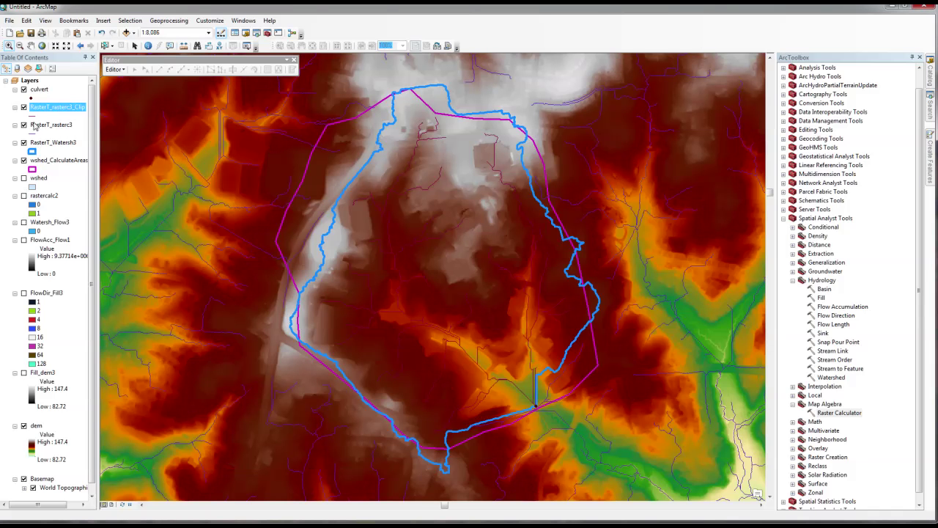
pyautogui.click(23, 125)
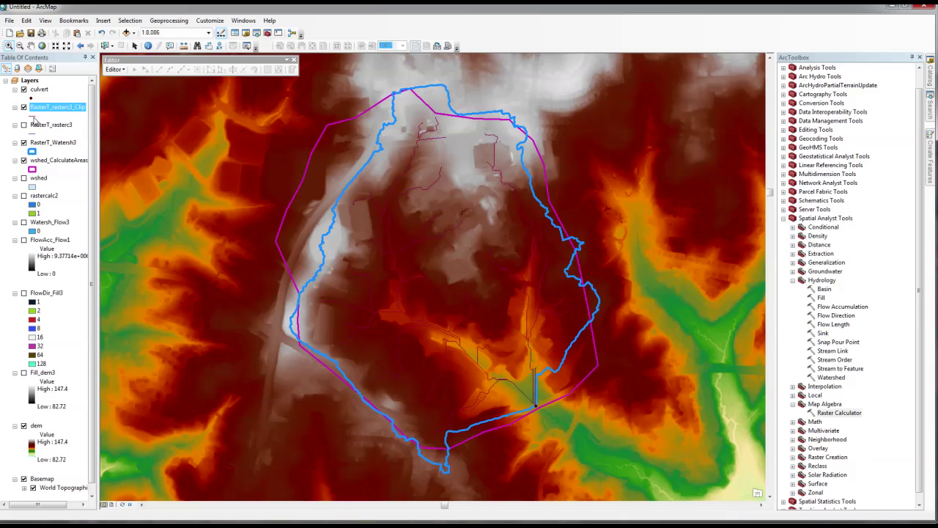
pyautogui.click(33, 118)
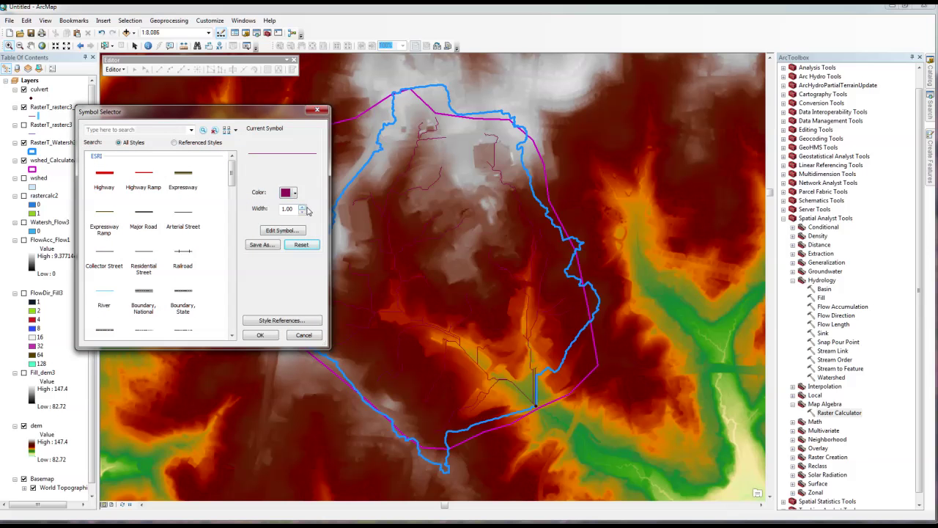
pyautogui.click(302, 207)
pyautogui.click(302, 207)
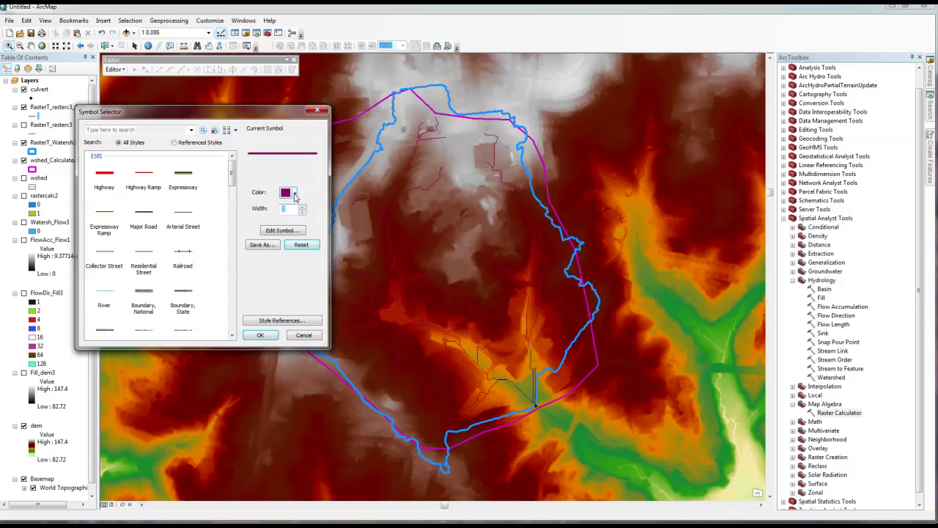
pyautogui.click(296, 195)
pyautogui.click(269, 239)
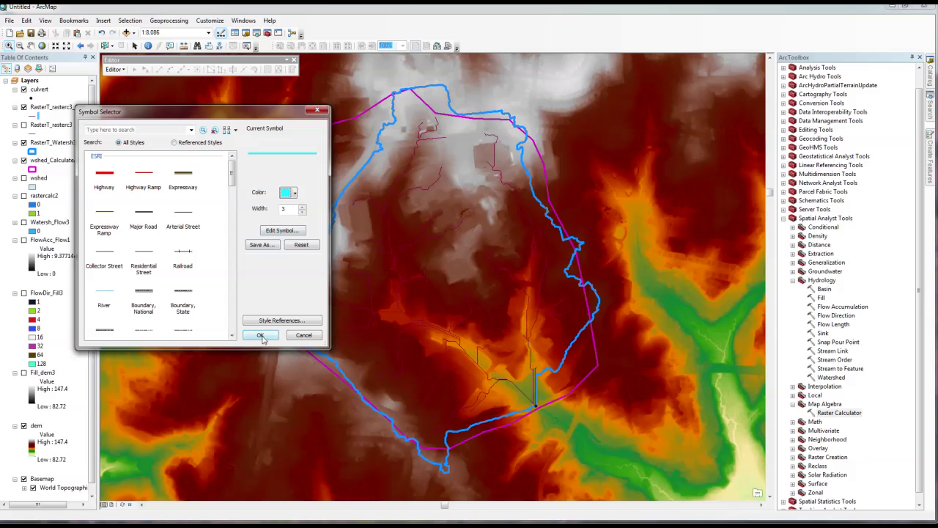
pyautogui.click(261, 335)
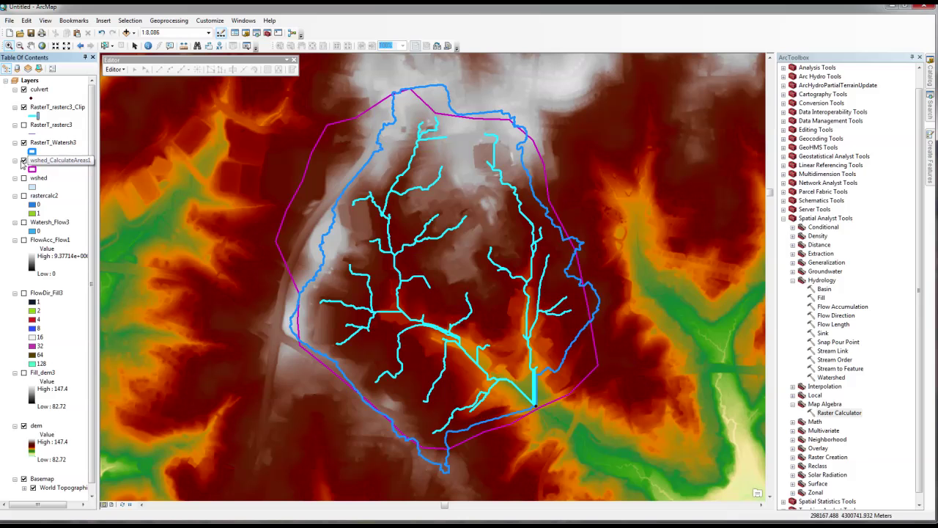
# Step: Hide the wshed_CalculateAreas1 and dem layers so that the watershed and clipped streams lie over the basemap
pyautogui.click(24, 160)
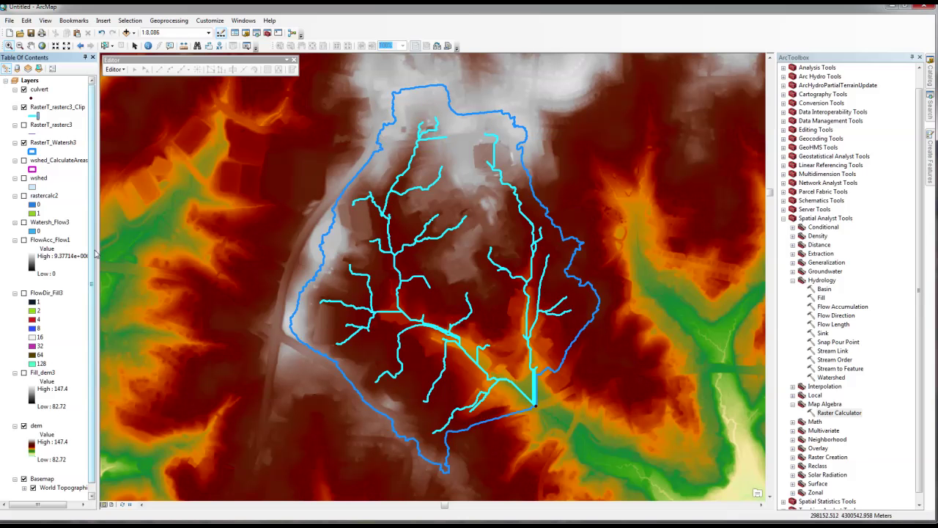
pyautogui.scroll(-1, 66, 344)
pyautogui.click(24, 417)
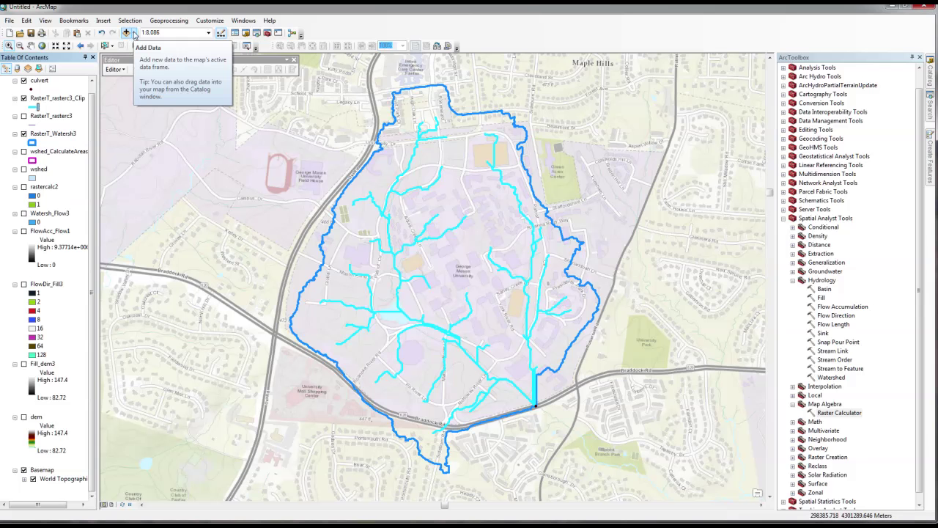
# Step: Add Weather_Stations.shp from the campus_LIDAR folder to the map
pyautogui.click(127, 33)
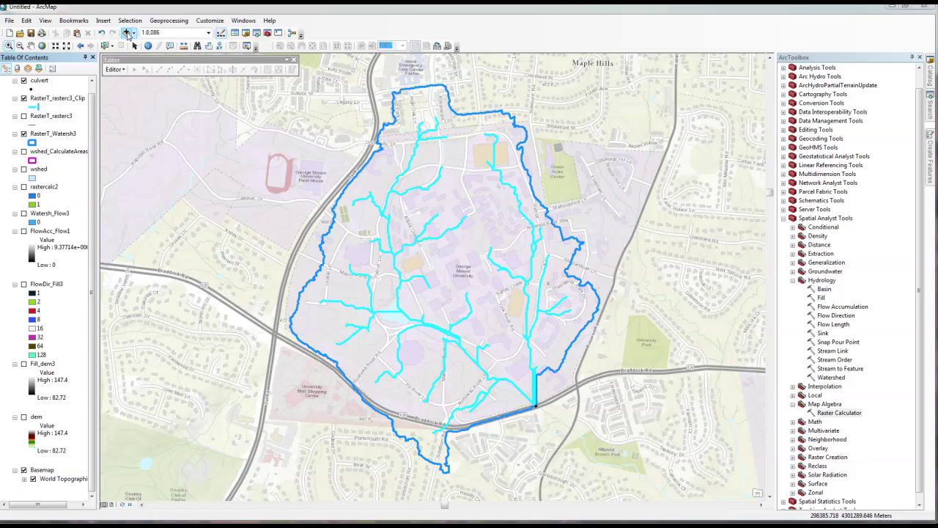
pyautogui.click(481, 201)
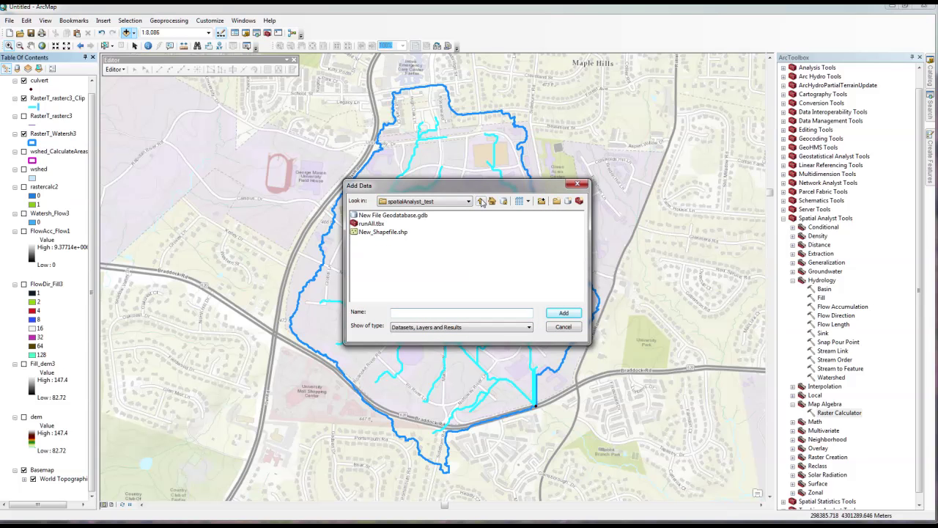
pyautogui.click(481, 202)
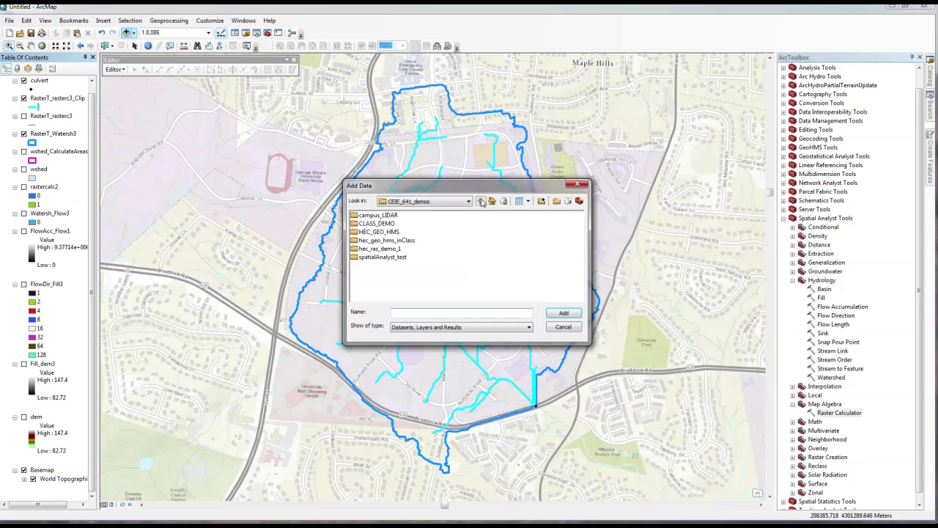
pyautogui.doubleClick(387, 215)
pyautogui.click(377, 241)
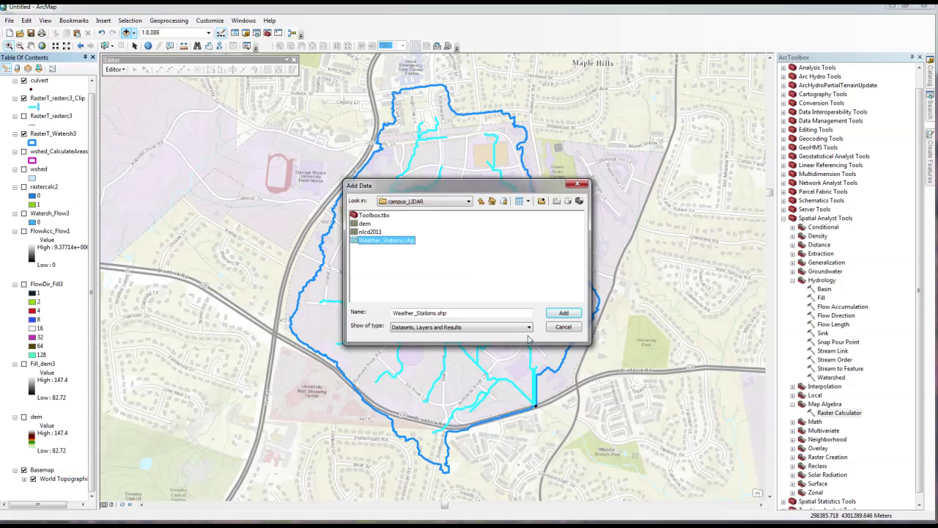
pyautogui.click(559, 314)
pyautogui.click(560, 345)
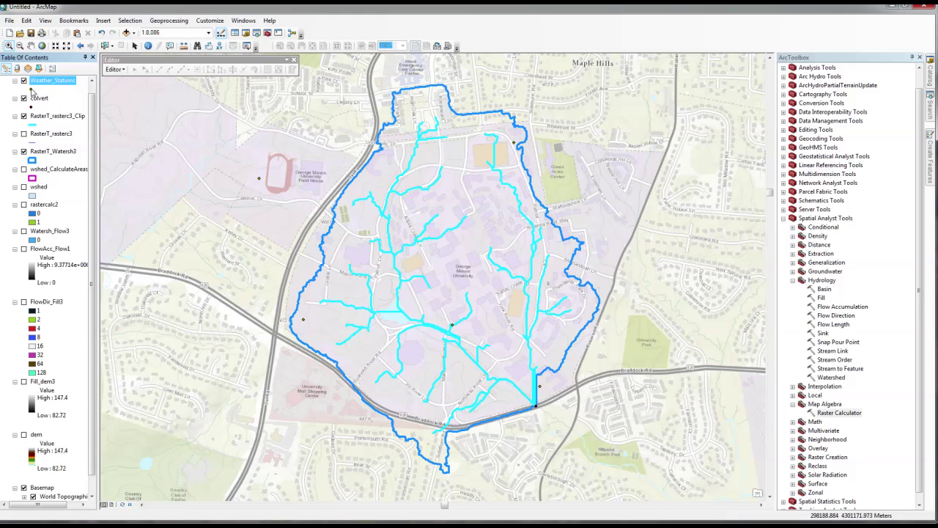
# Step: Symbolize the Weather_Stations points with the black Triangle 1 marker at size 18
pyautogui.click(31, 89)
pyautogui.click(183, 176)
pyautogui.click(260, 335)
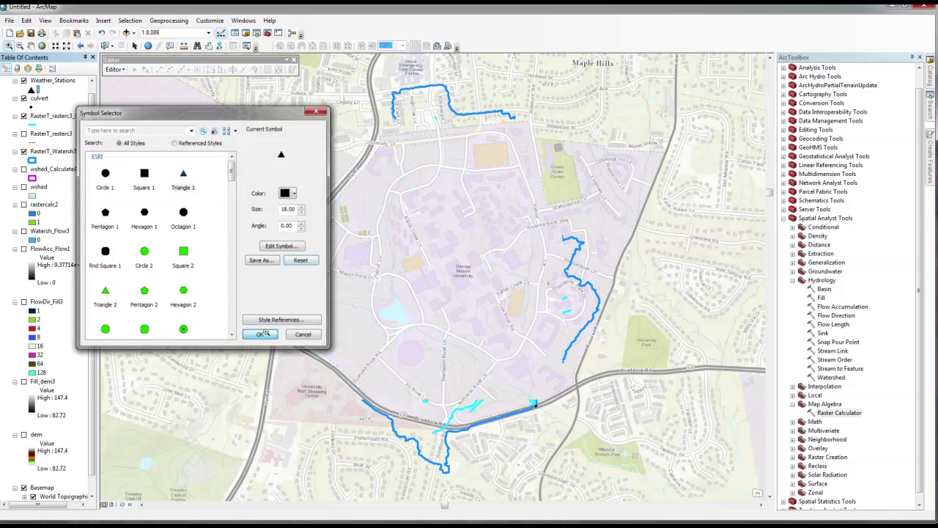
# Step: Turn on labels for the Weather_Stations layer and set P as the label field
pyautogui.scroll(1, 92, 132)
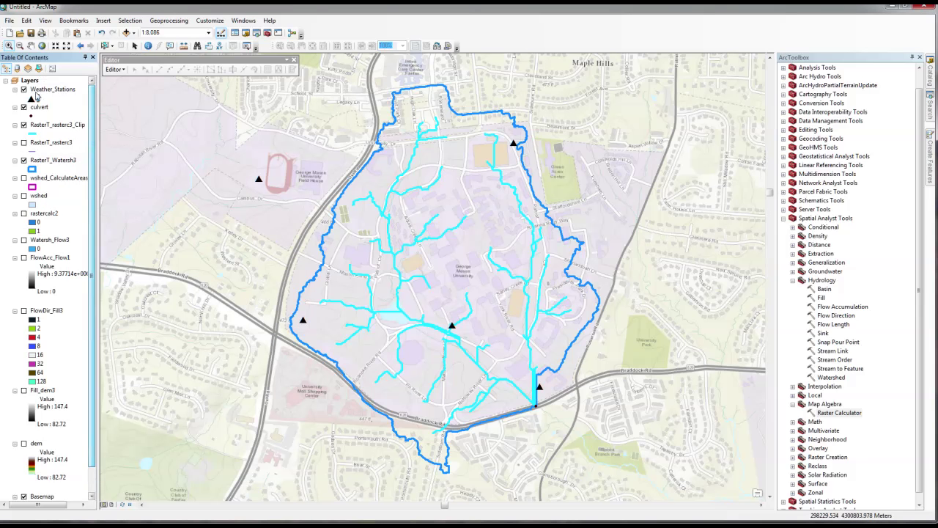
pyautogui.rightClick(40, 90)
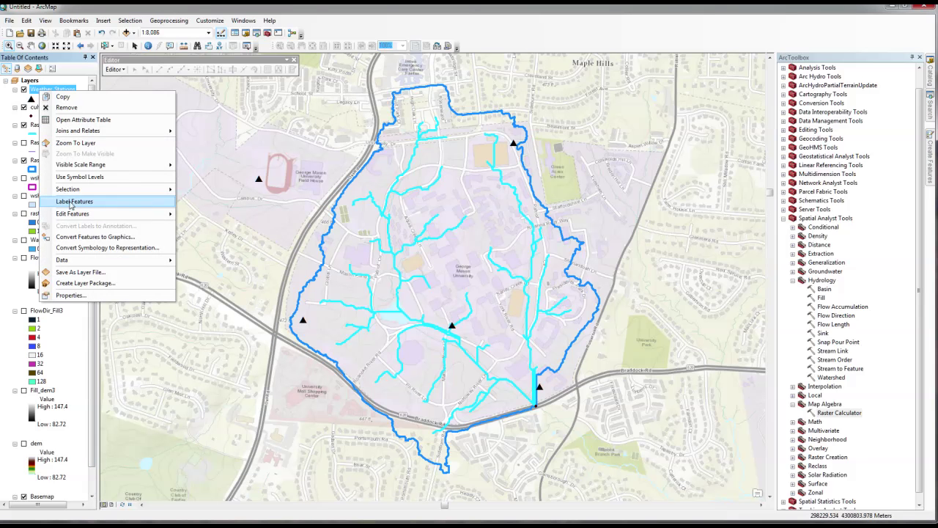
pyautogui.click(71, 203)
pyautogui.rightClick(46, 93)
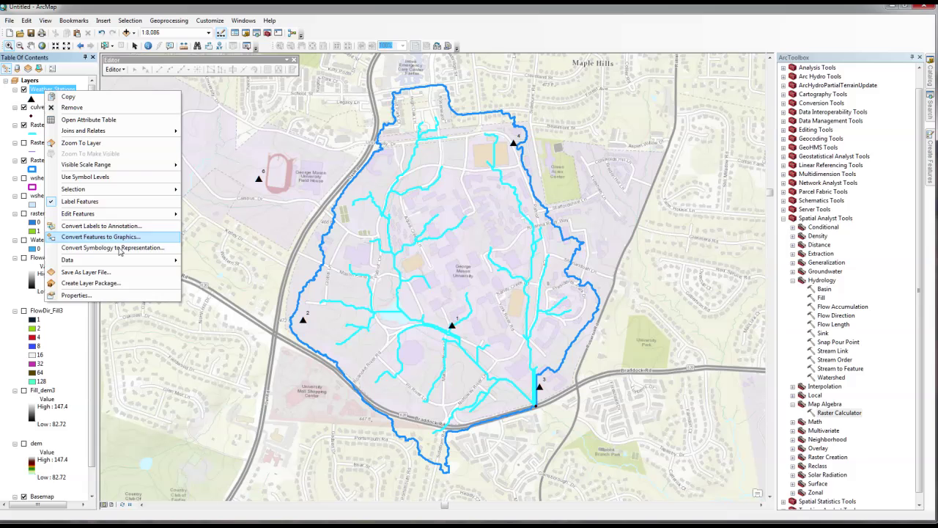
pyautogui.click(73, 292)
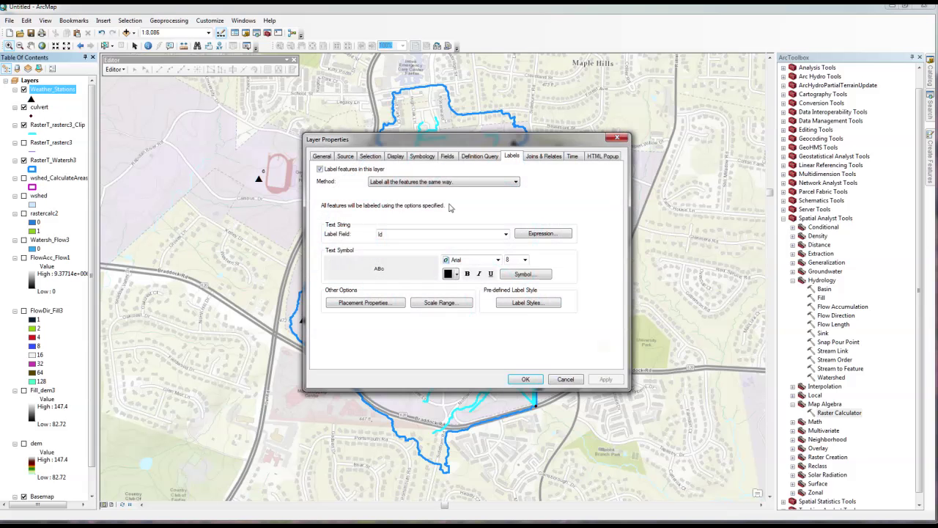
pyautogui.click(506, 234)
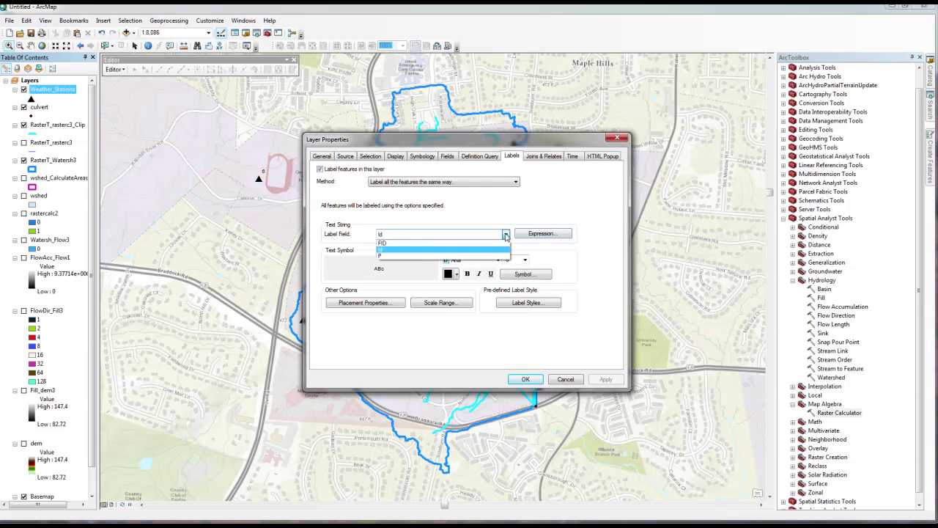
pyautogui.click(420, 256)
# Step: Enlarge the weather station label text, colour it red and apply the label settings
pyautogui.click(525, 259)
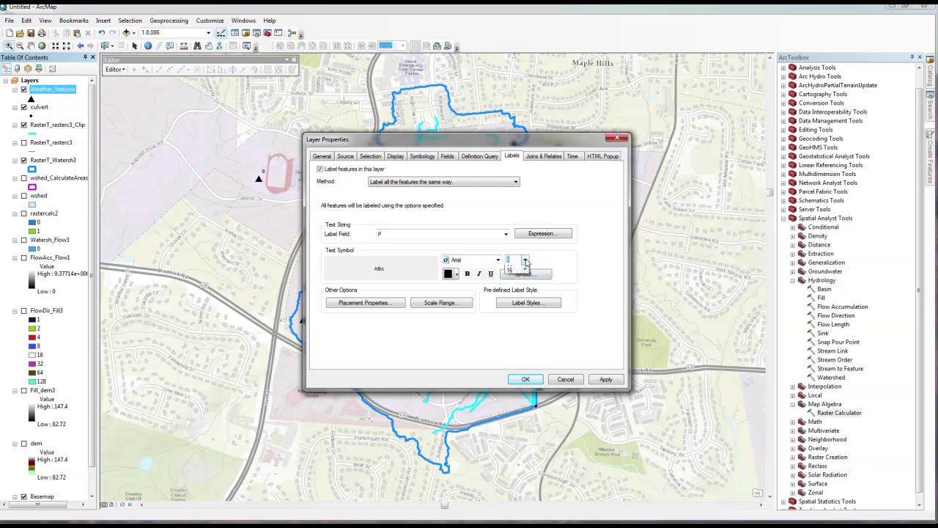
pyautogui.click(516, 307)
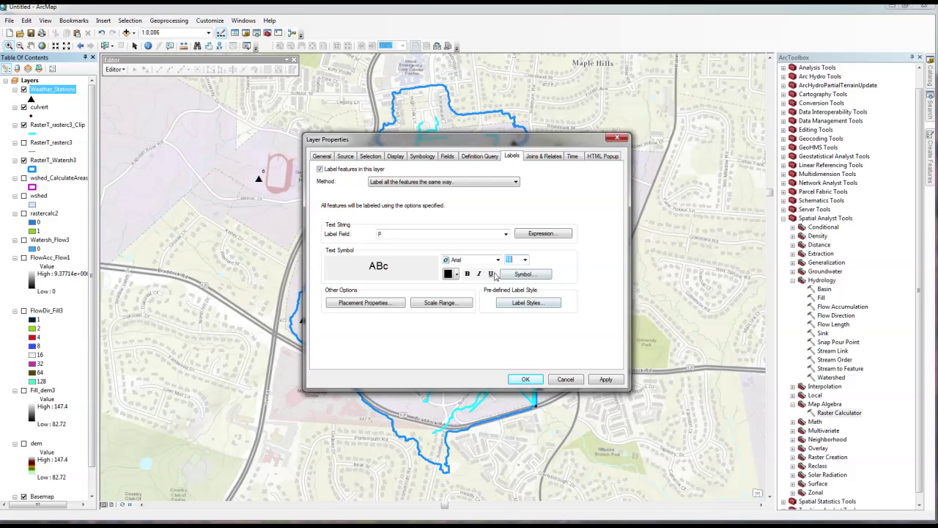
pyautogui.click(456, 275)
pyautogui.click(366, 317)
pyautogui.click(527, 379)
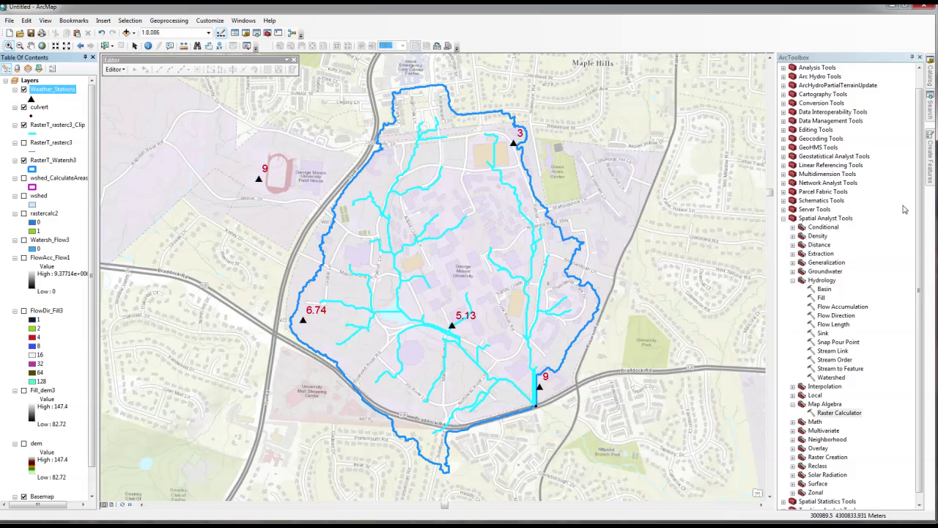
# Step: Find the Create Thiessen Polygons (Analysis) tool and set it up with Weather_Stations as input features and ALL output fields
pyautogui.click(930, 108)
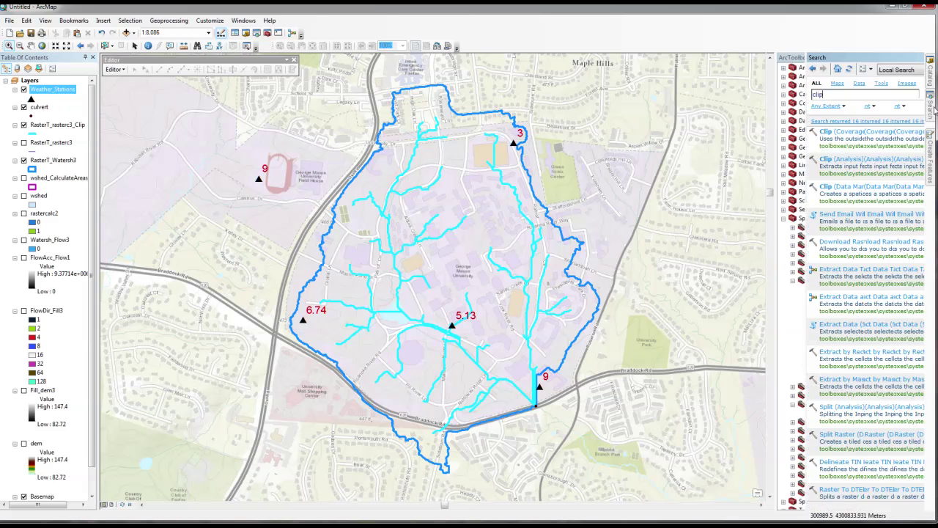
pyautogui.moveTo(798, 94); pyautogui.dragTo(772, 95)
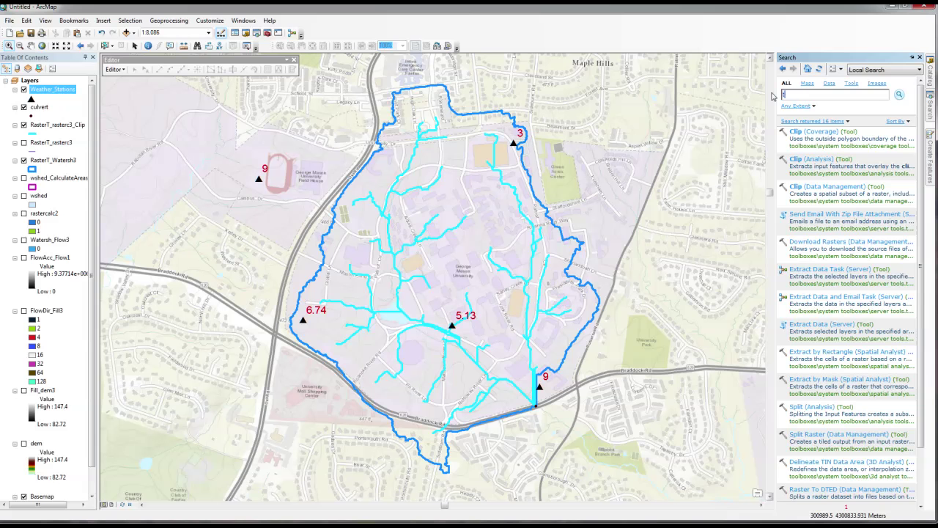
pyautogui.press('Return')
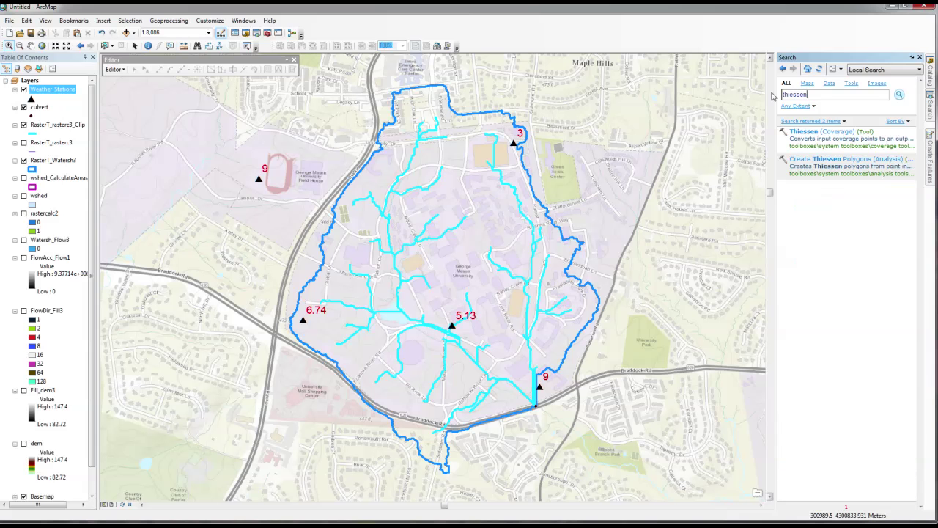
pyautogui.click(820, 163)
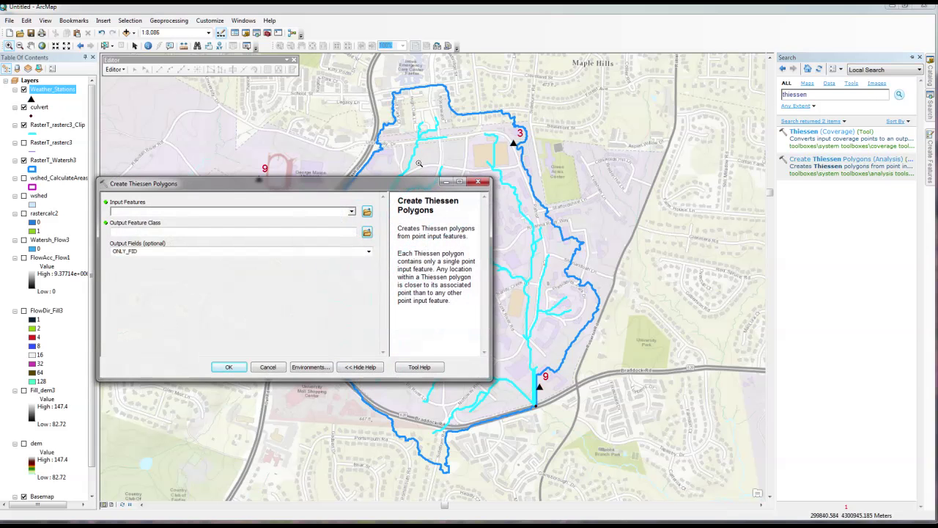
pyautogui.click(238, 212)
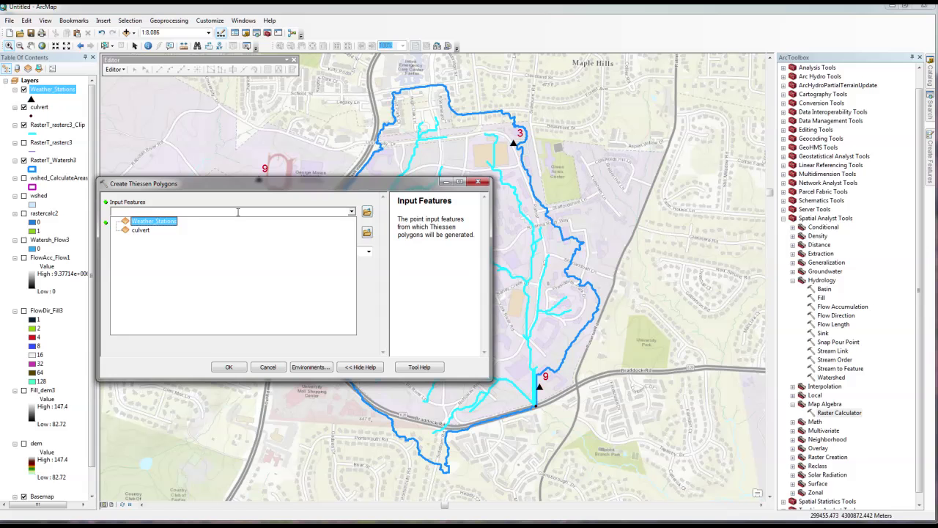
pyautogui.click(158, 223)
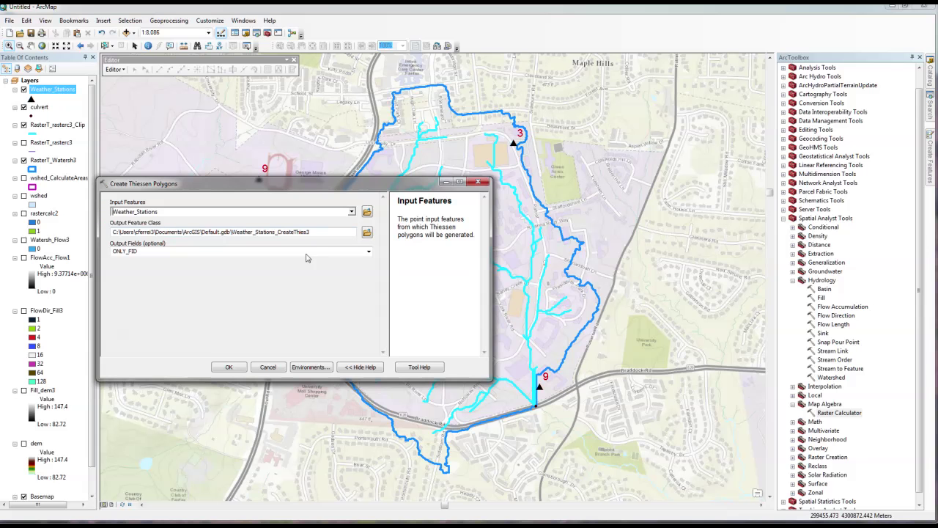
pyautogui.click(369, 251)
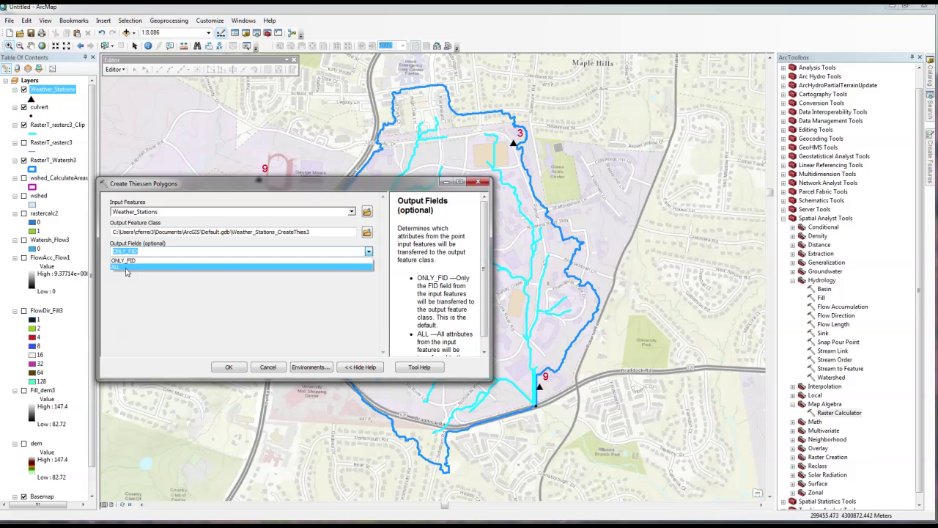
pyautogui.click(126, 268)
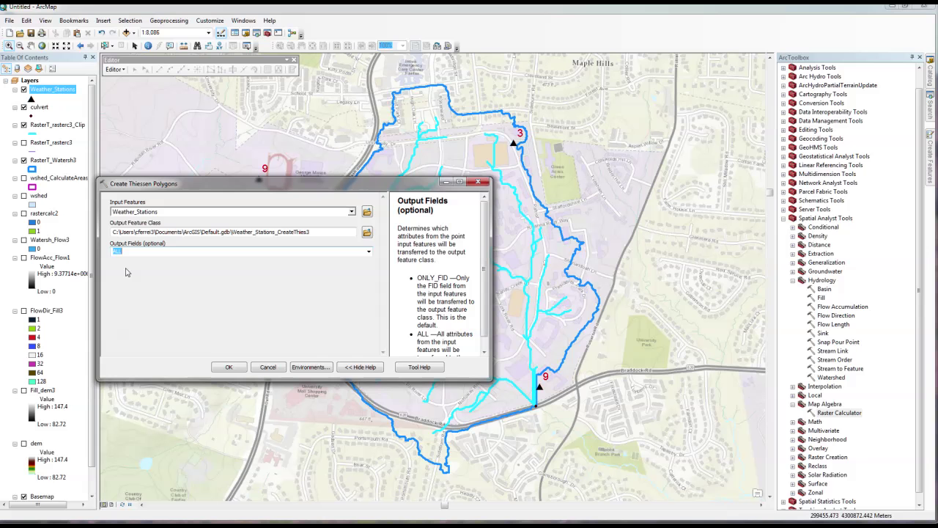
# Step: Set the tool's processing extent to Same as Display and create the Thiessen polygons
pyautogui.click(307, 368)
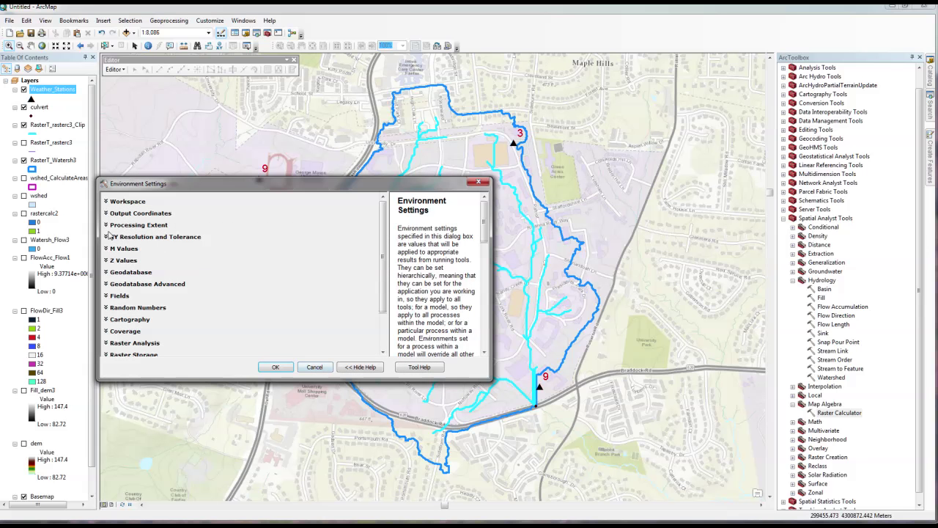
pyautogui.click(107, 226)
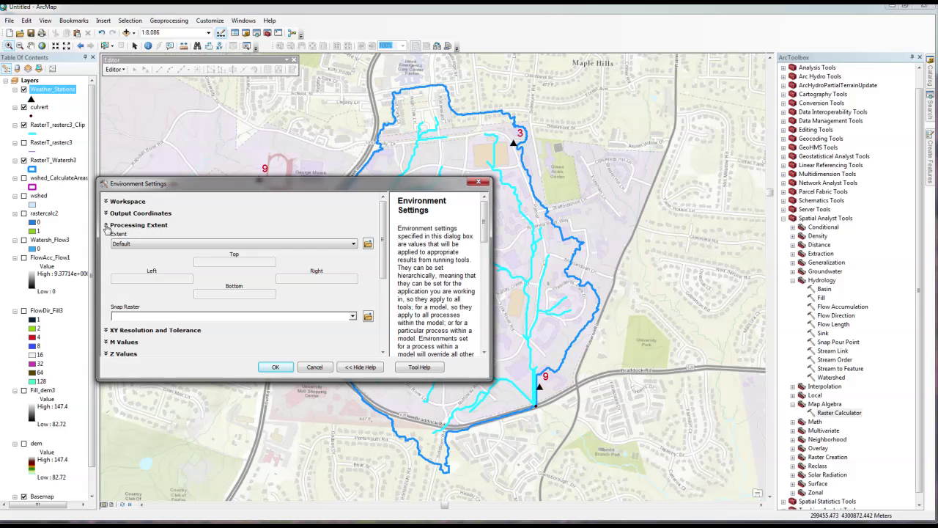
pyautogui.click(353, 245)
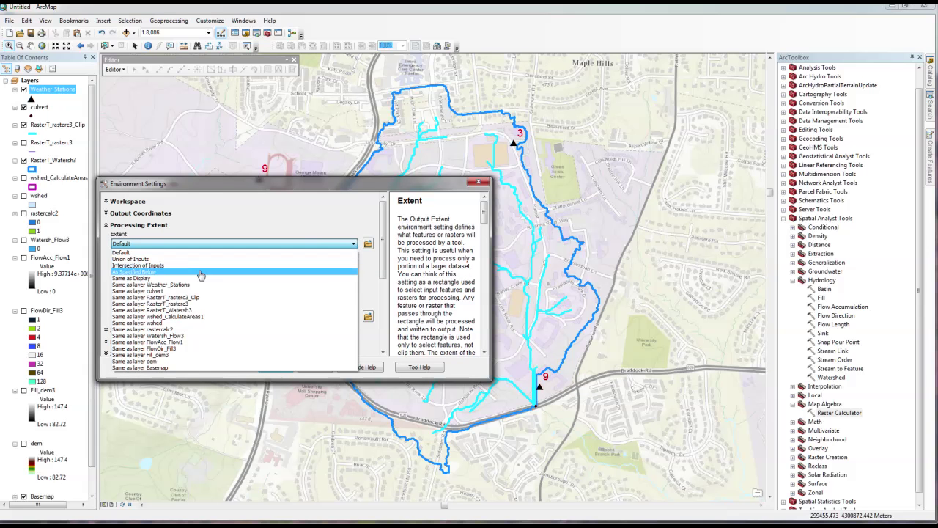
pyautogui.click(138, 279)
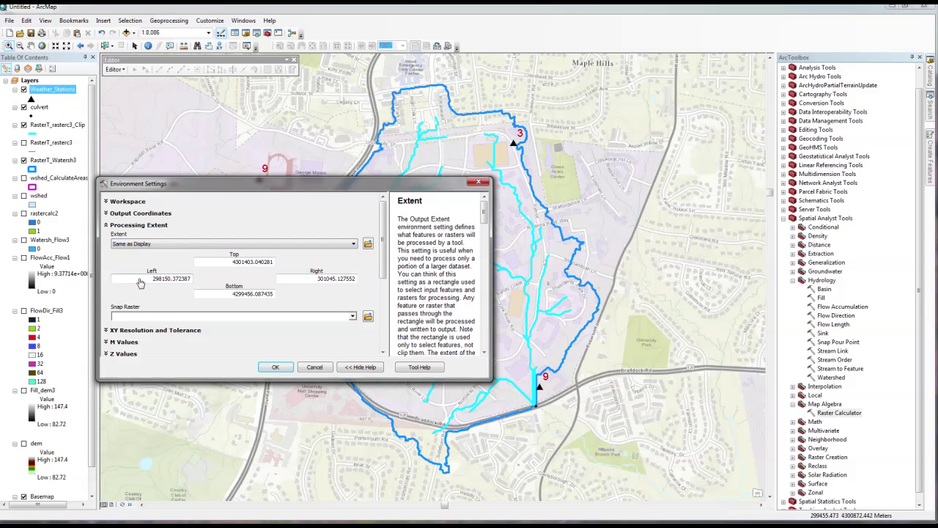
pyautogui.click(275, 366)
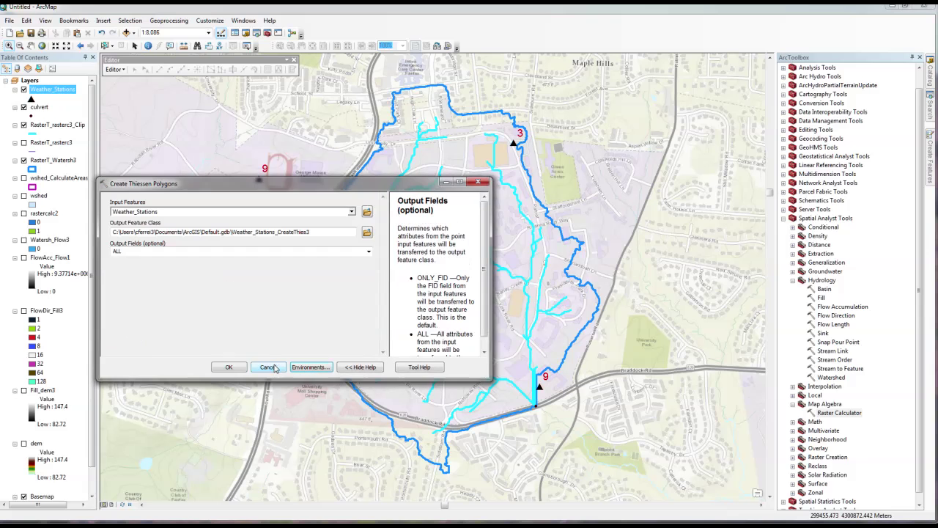
pyautogui.click(239, 368)
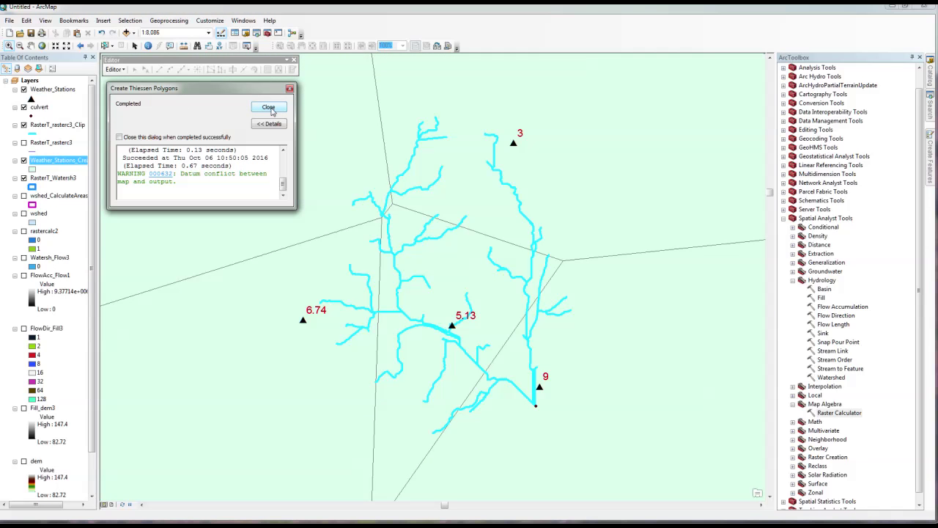
pyautogui.click(269, 107)
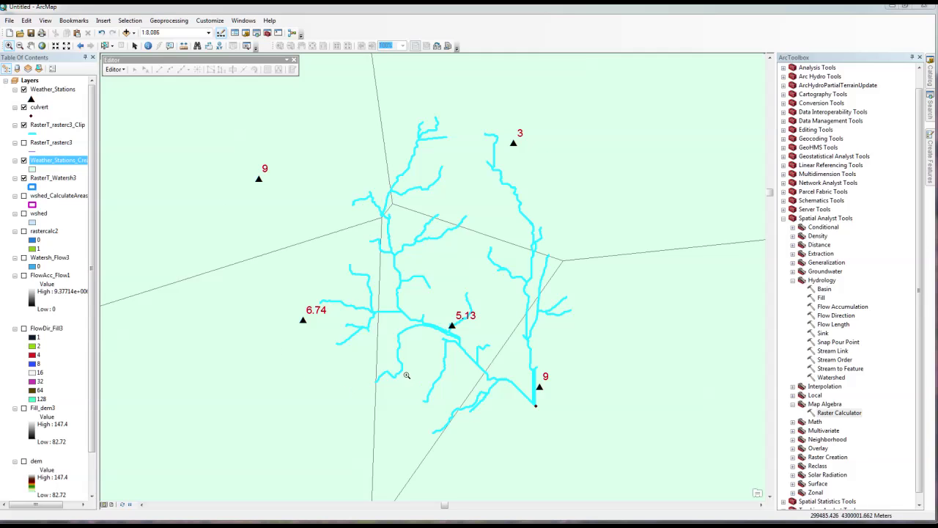
# Step: Use the Intersect (Analysis) tool on Weather_Stations_CreateThies3 and RasterT_Watersh3, and hide the original Thiessen polygons layer
pyautogui.click(928, 110)
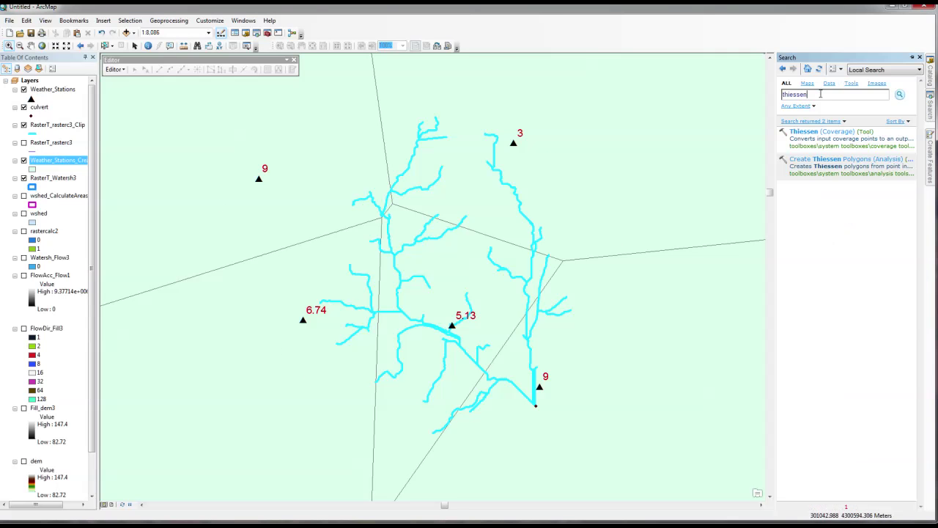
pyautogui.press('BackSpace')
pyautogui.press('Return')
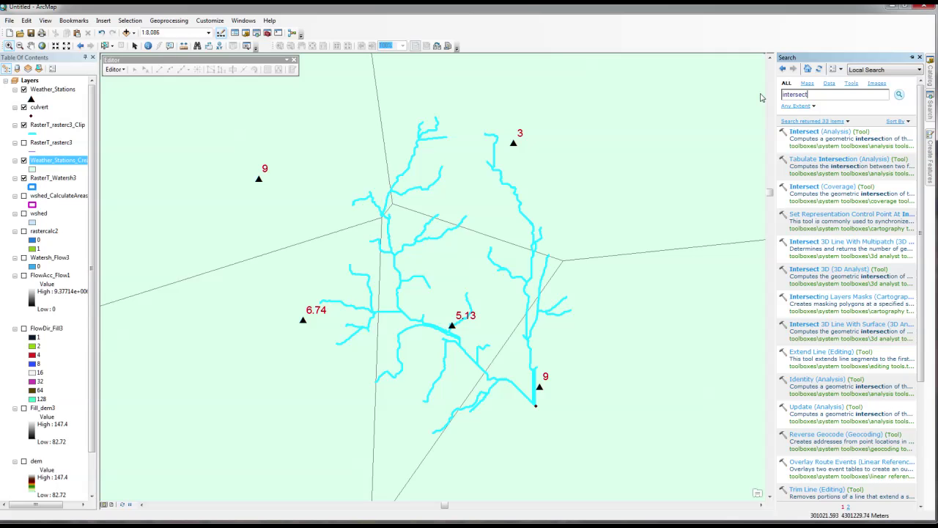
pyautogui.click(804, 132)
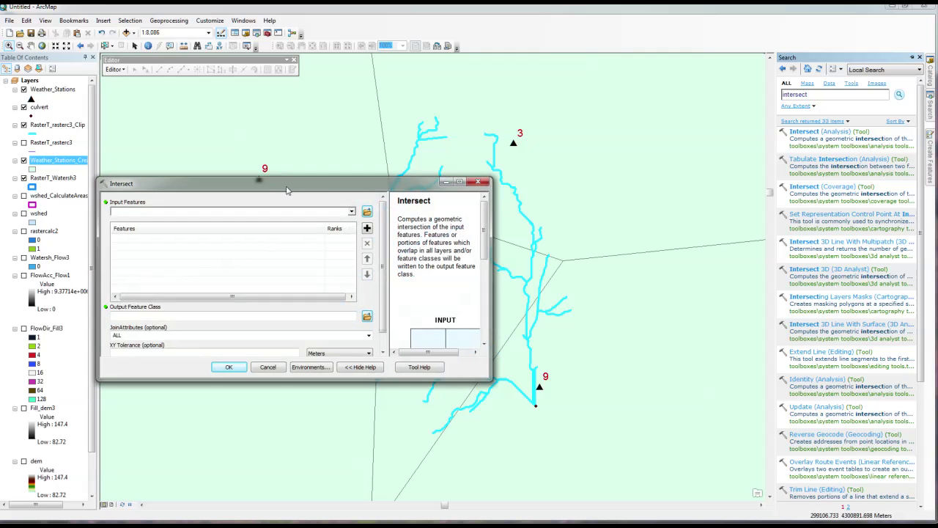
pyautogui.click(351, 213)
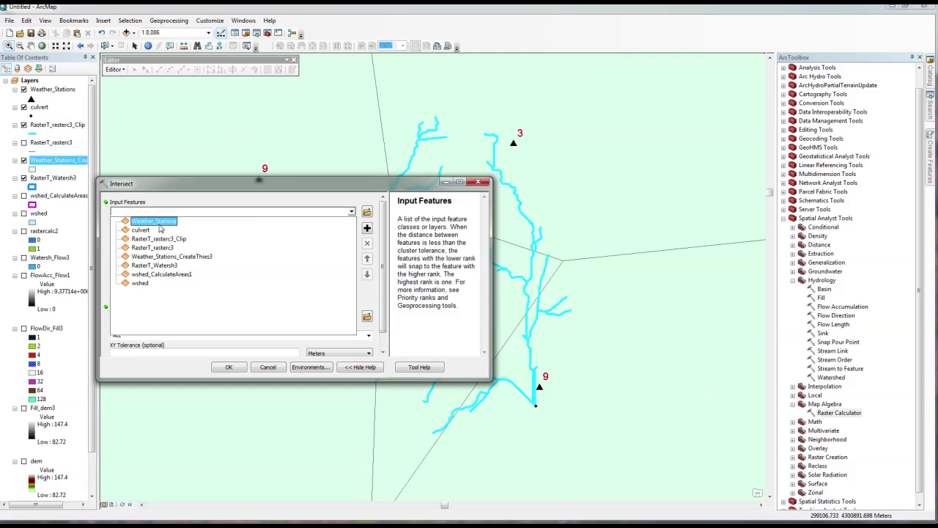
pyautogui.click(171, 255)
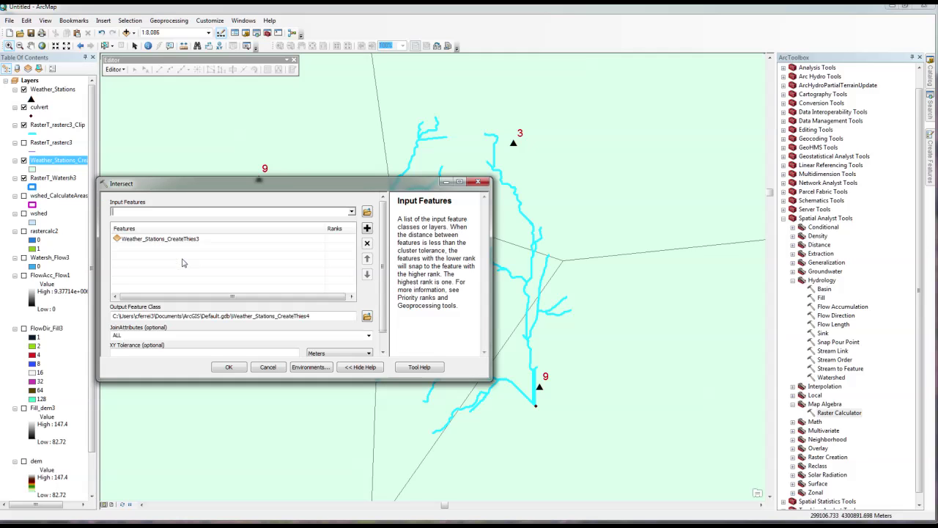
pyautogui.click(351, 212)
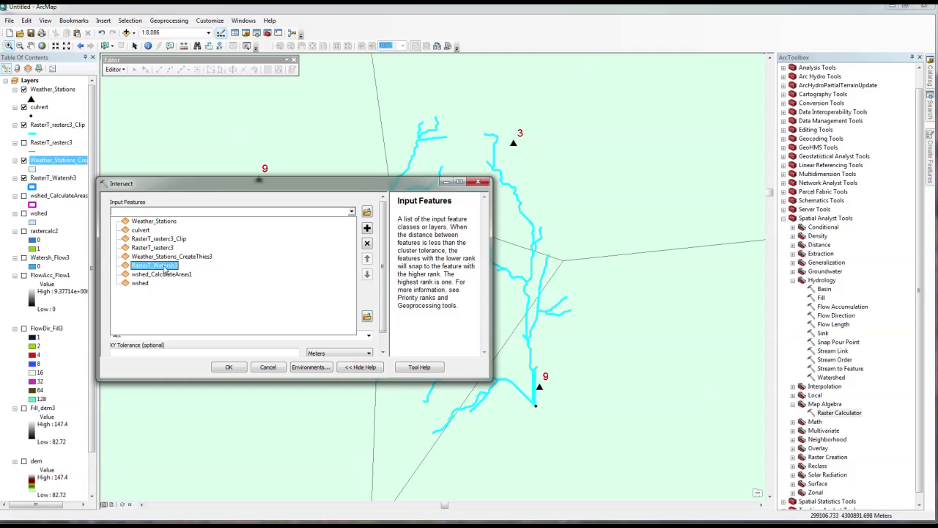
pyautogui.click(165, 269)
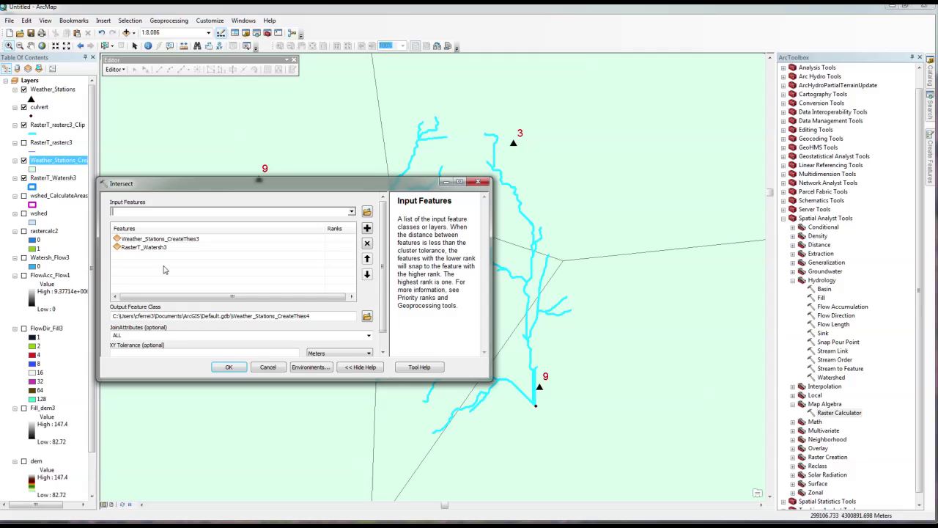
pyautogui.click(229, 368)
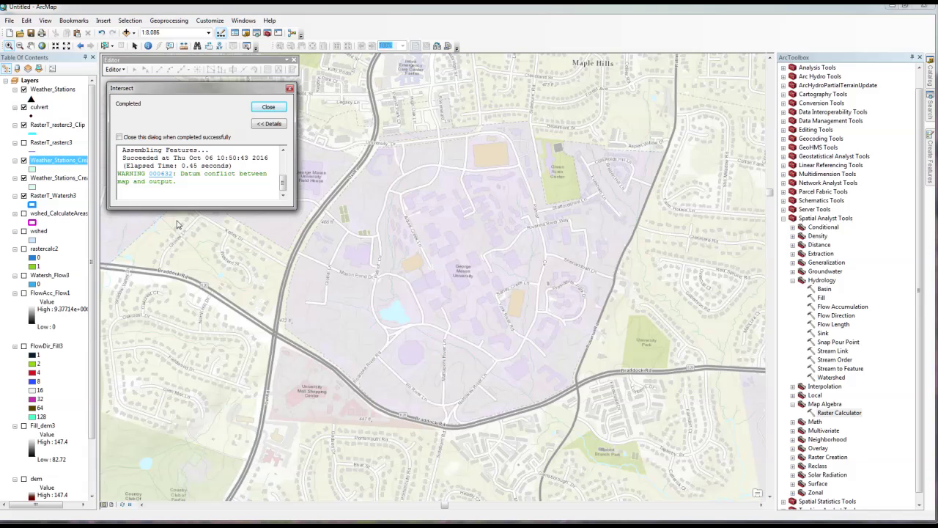
pyautogui.click(269, 107)
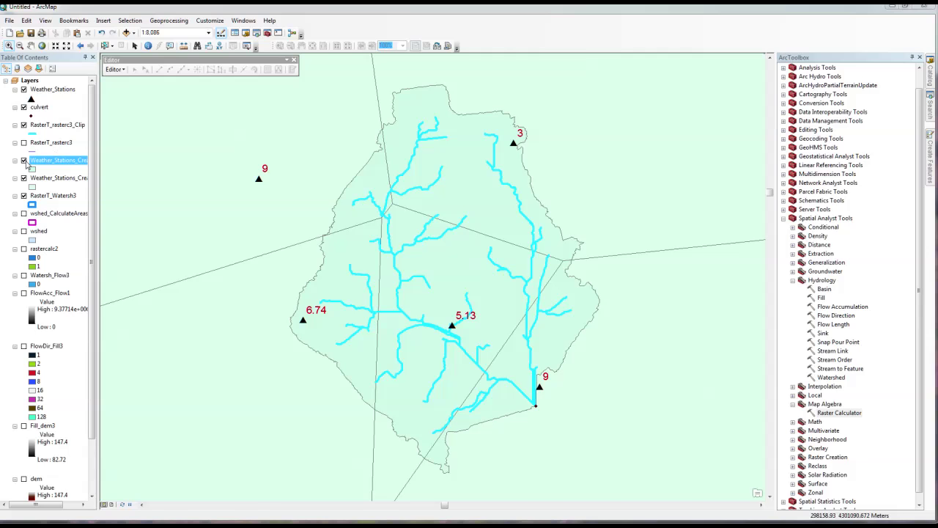
pyautogui.click(24, 178)
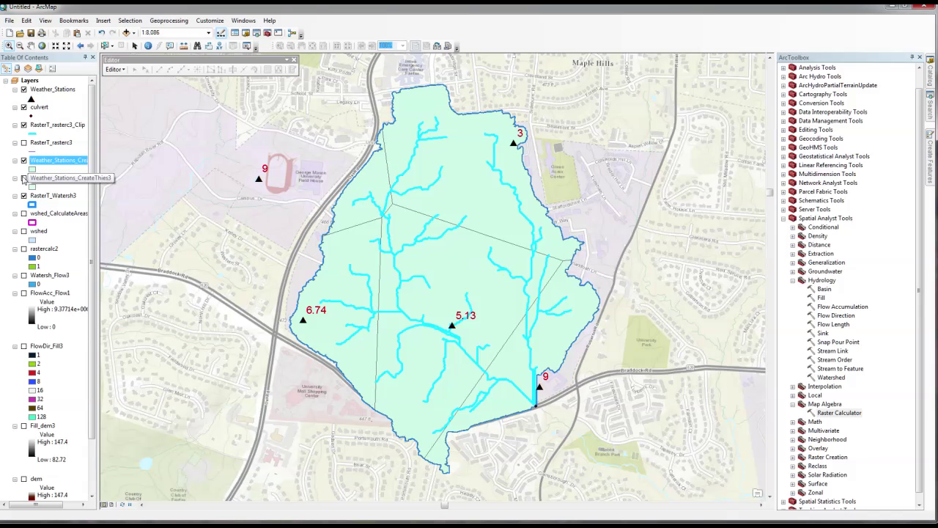
# Step: Examine the P and Shape_Area columns in the attribute table of the intersected Thiessen polygons
pyautogui.rightClick(62, 160)
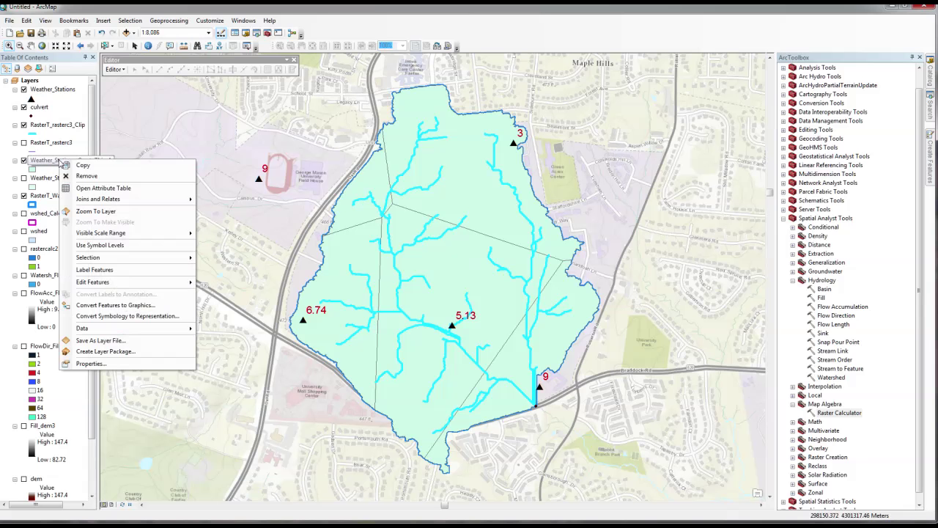
pyautogui.click(91, 192)
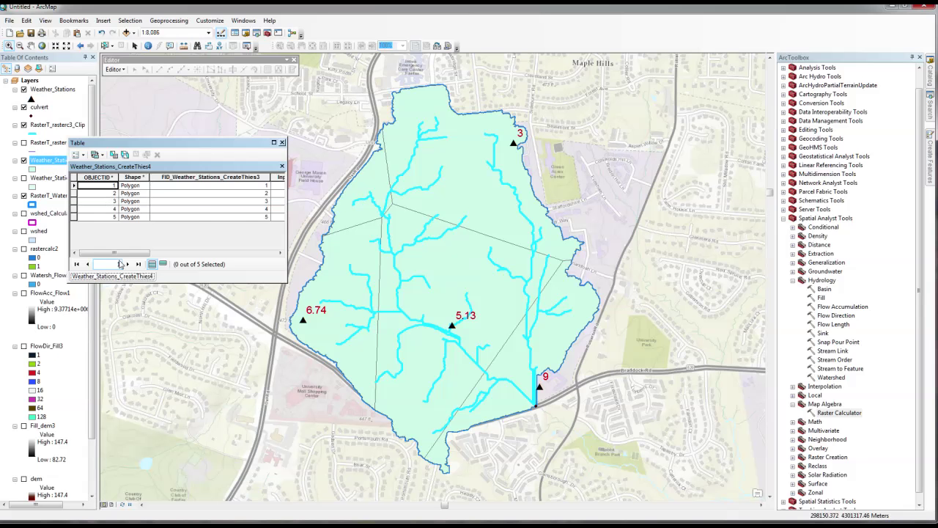
pyautogui.moveTo(120, 256); pyautogui.dragTo(249, 255)
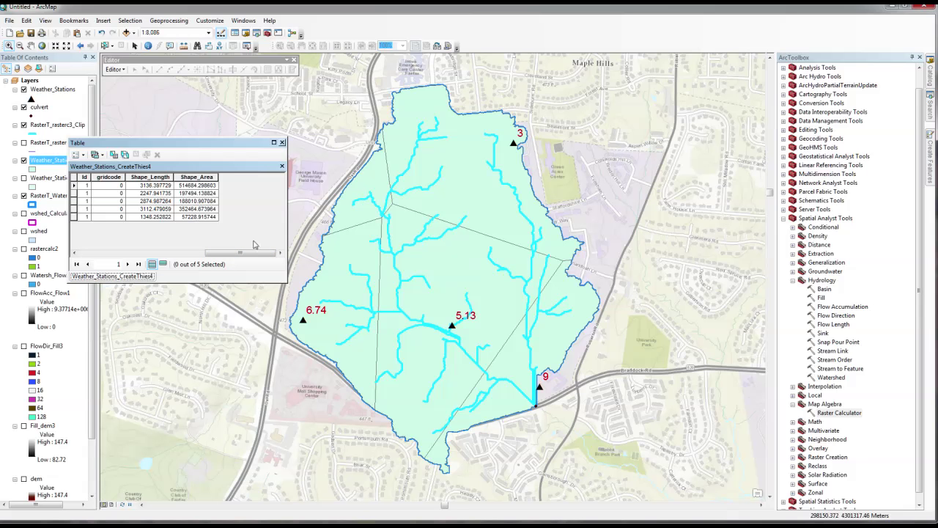
pyautogui.moveTo(251, 254); pyautogui.dragTo(203, 255)
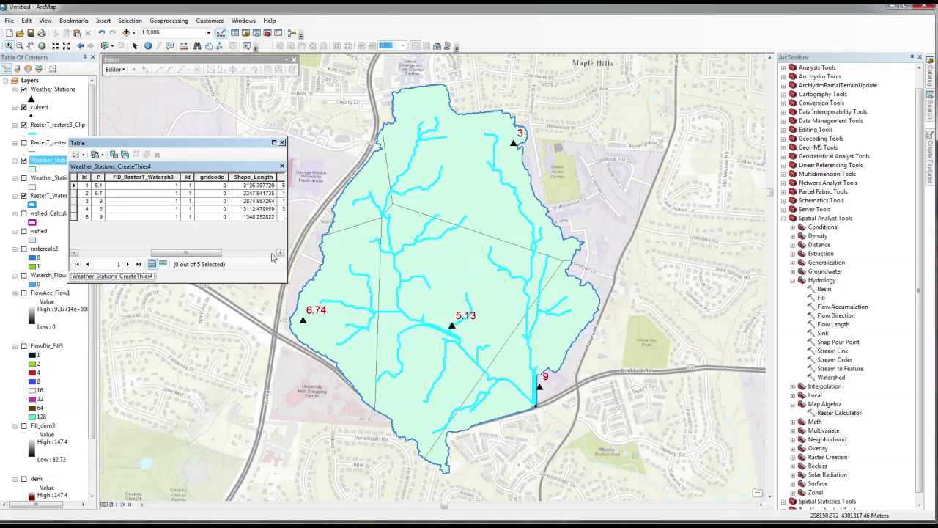
pyautogui.moveTo(286, 242); pyautogui.dragTo(415, 242)
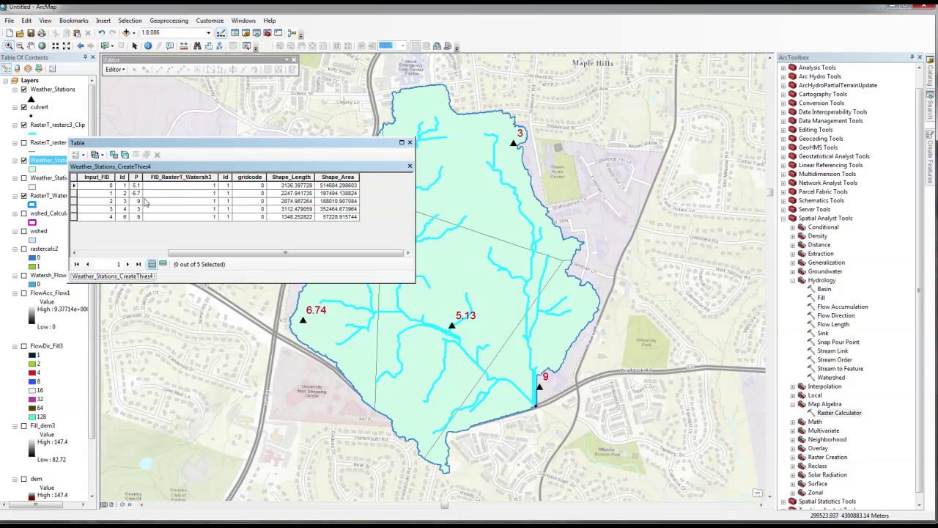
pyautogui.click(411, 143)
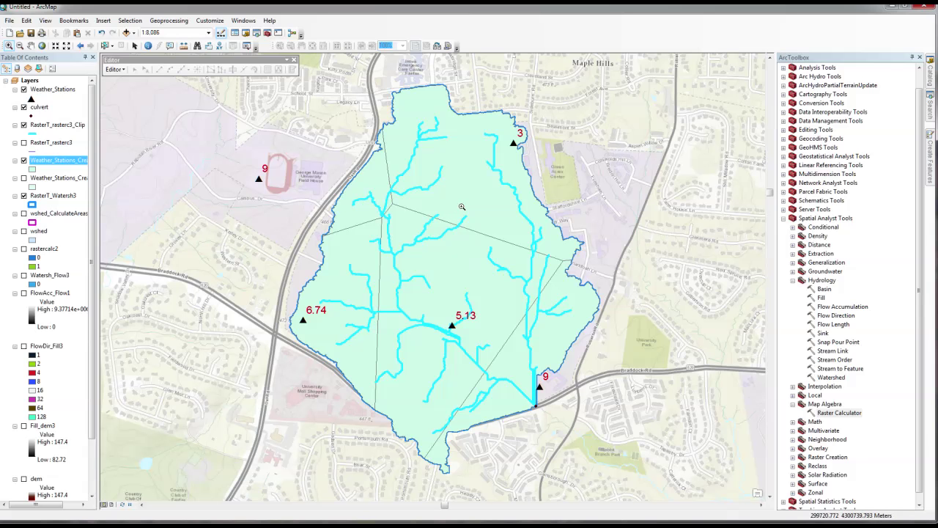
# Step: Add the nlcd2011 raster from the campus_LIDAR folder to the map
pyautogui.click(127, 36)
pyautogui.click(370, 232)
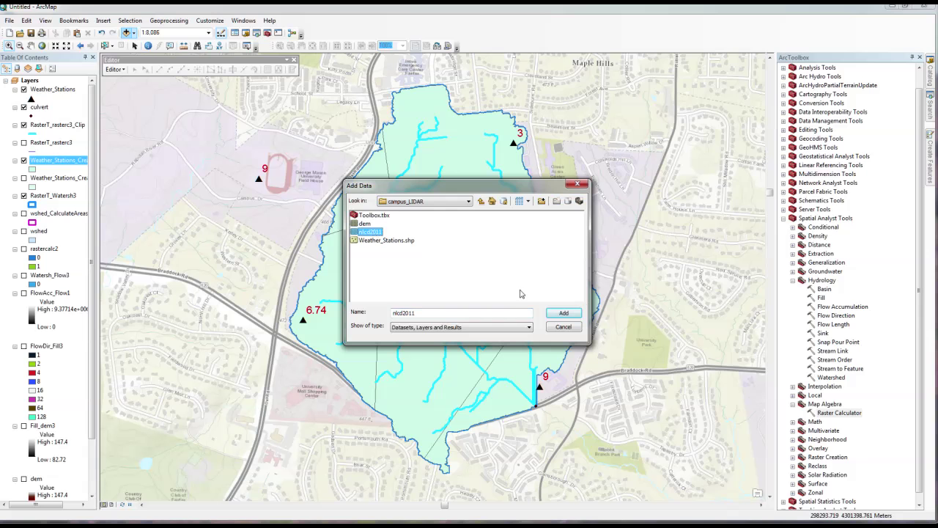
pyautogui.click(564, 313)
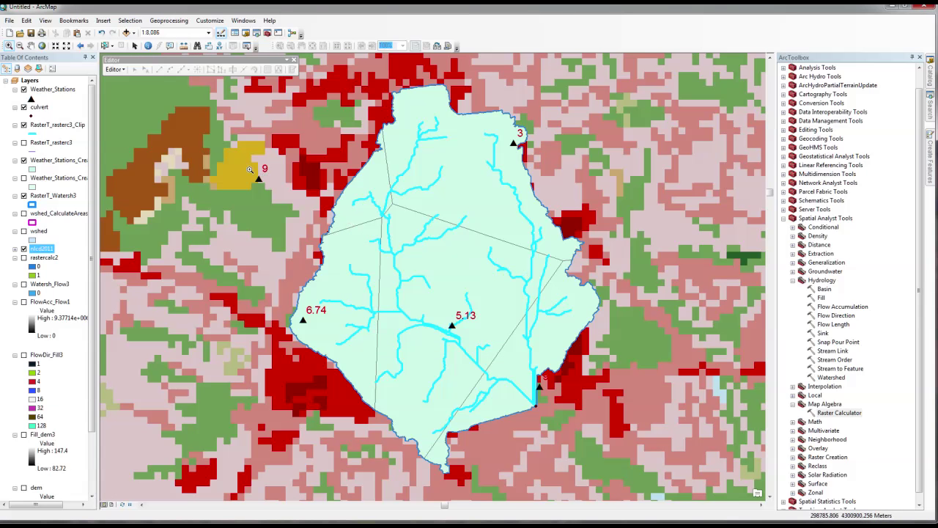
# Step: Hide the intersected Thiessen polygons layer and expand the nlcd2011 legend to list its land cover classes
pyautogui.click(23, 160)
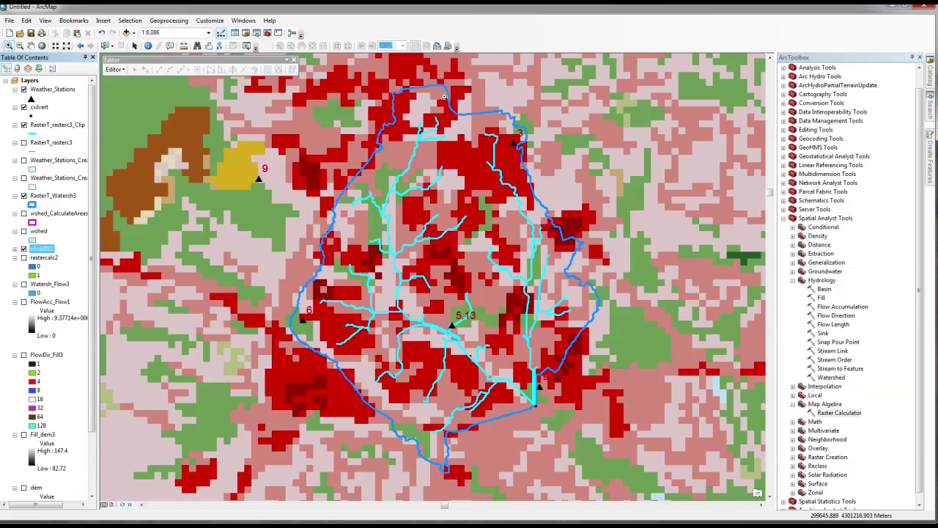
pyautogui.click(15, 251)
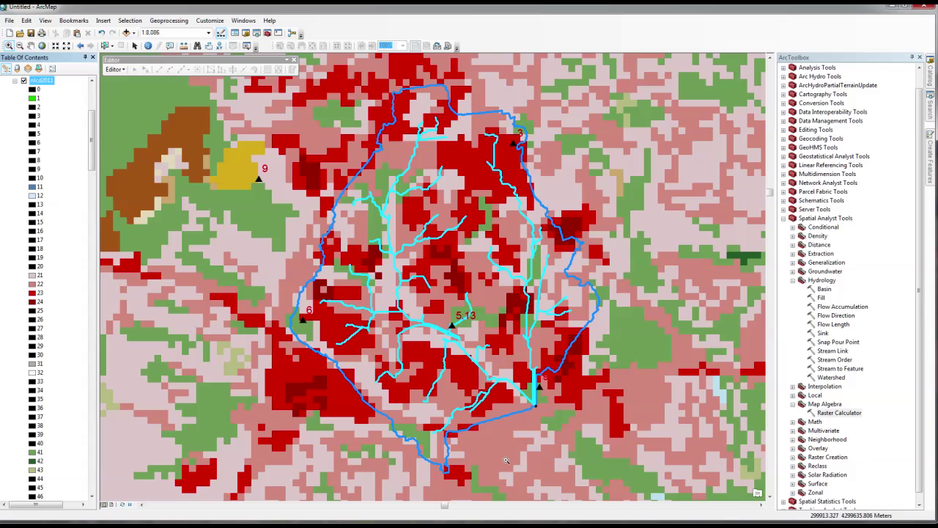
# Step: Collapse the nlcd2011 legend and add the Imagery basemap to the map
pyautogui.click(15, 81)
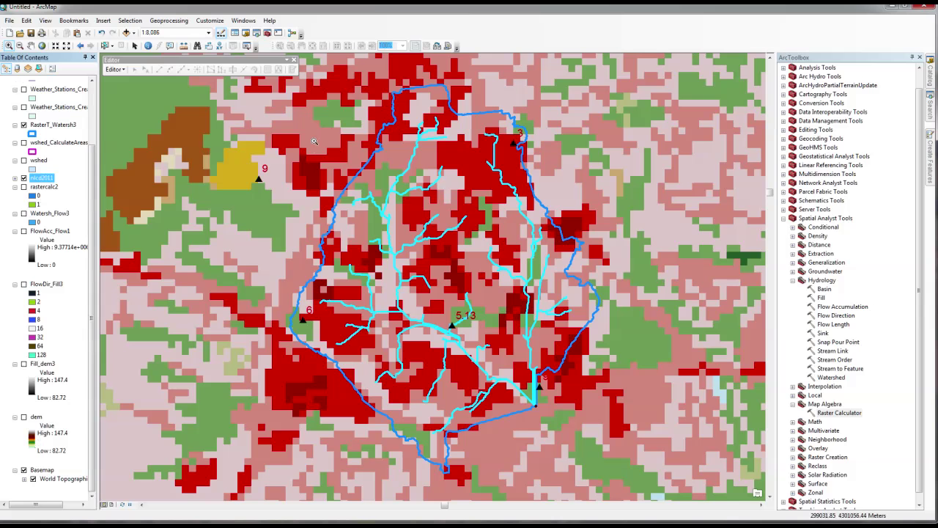
pyautogui.click(134, 33)
pyautogui.click(156, 57)
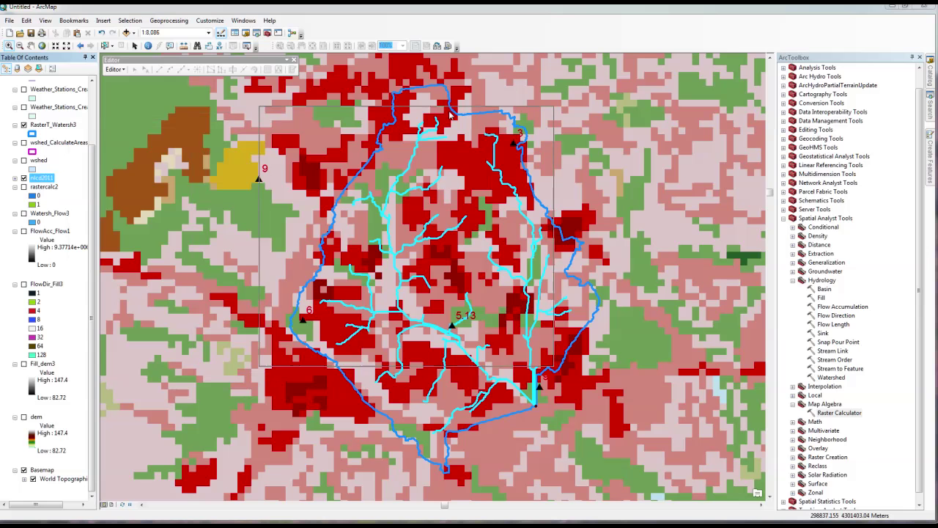
pyautogui.click(300, 161)
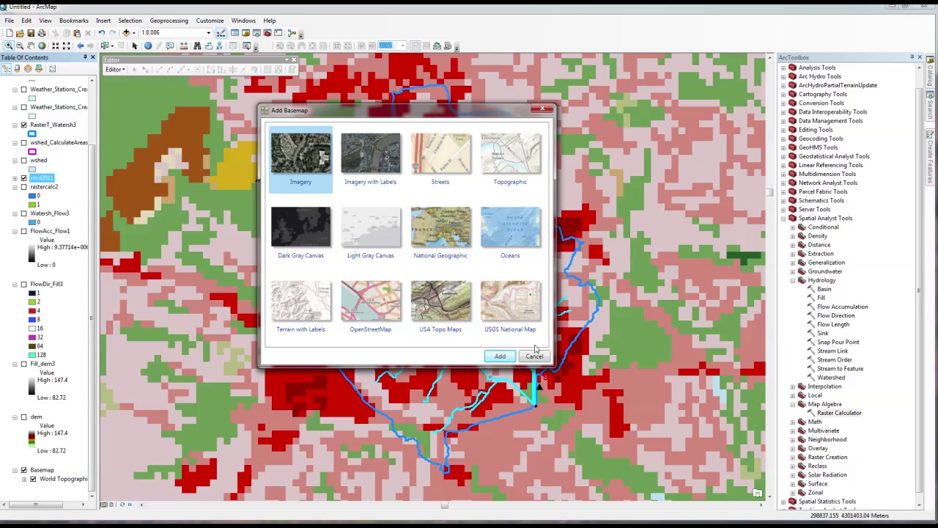
pyautogui.click(504, 357)
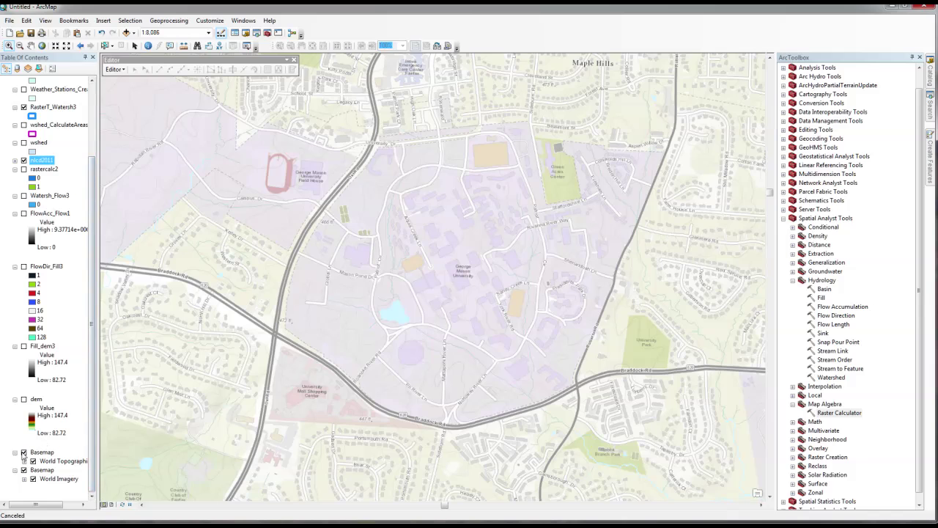
# Step: Hide the World Topographic basemap and the nlcd2011 layer so only the imagery lies beneath the watershed and streams
pyautogui.click(24, 452)
pyautogui.moveTo(94, 440); pyautogui.dragTo(92, 322)
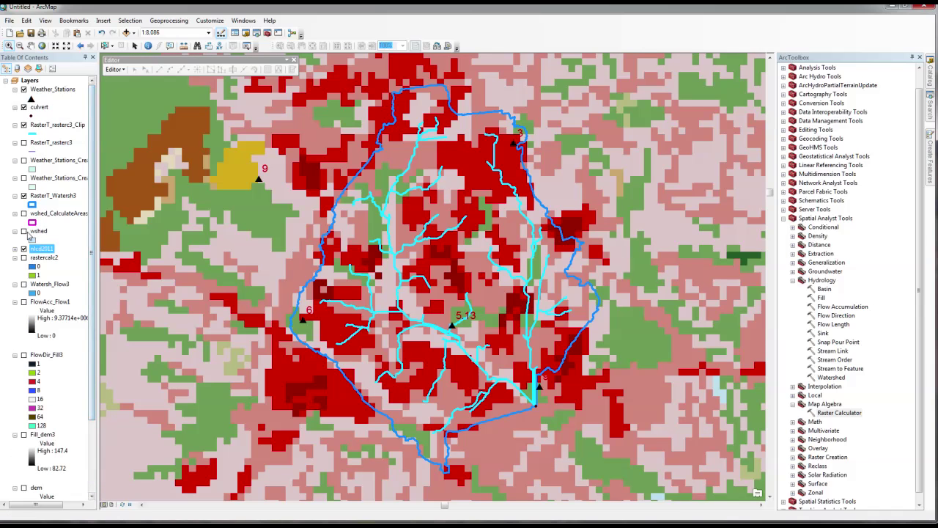
pyautogui.click(23, 249)
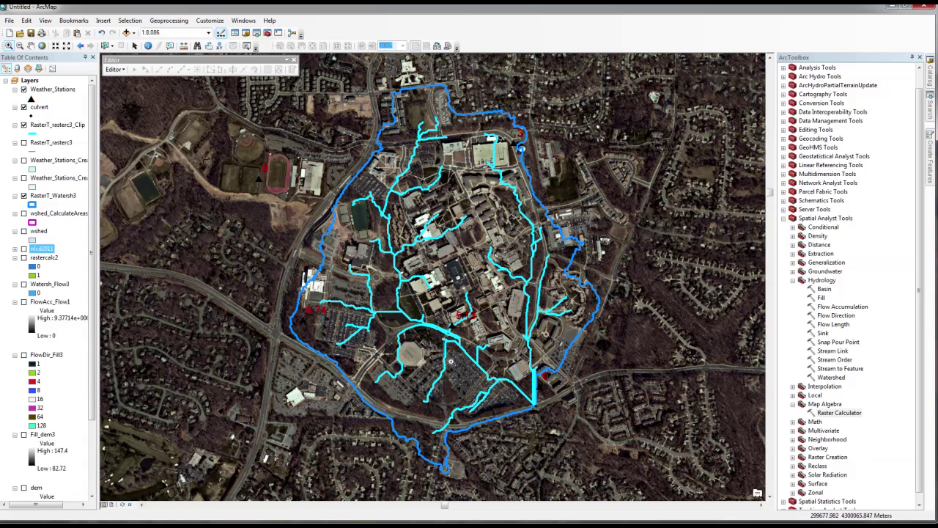
pyautogui.click(135, 34)
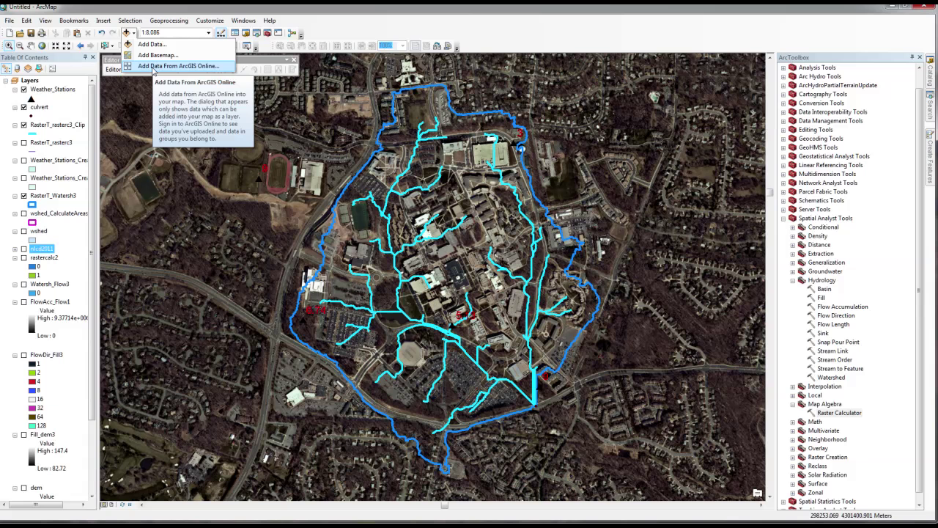
pyautogui.click(364, 29)
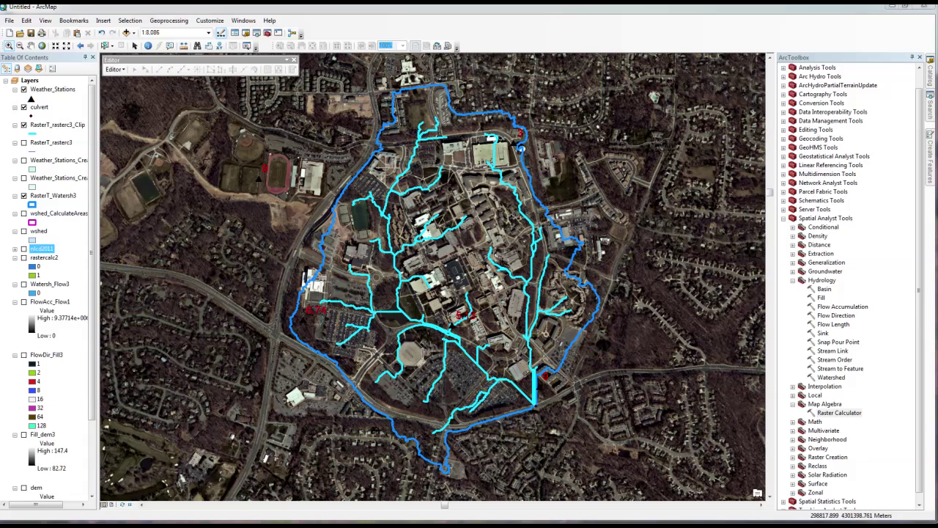
# Step: Switch to the web browser, go to the Flood Hazards Research Lab home page and select its web address
pyautogui.hotkey('alt', 'Tab')
pyautogui.click(348, 23)
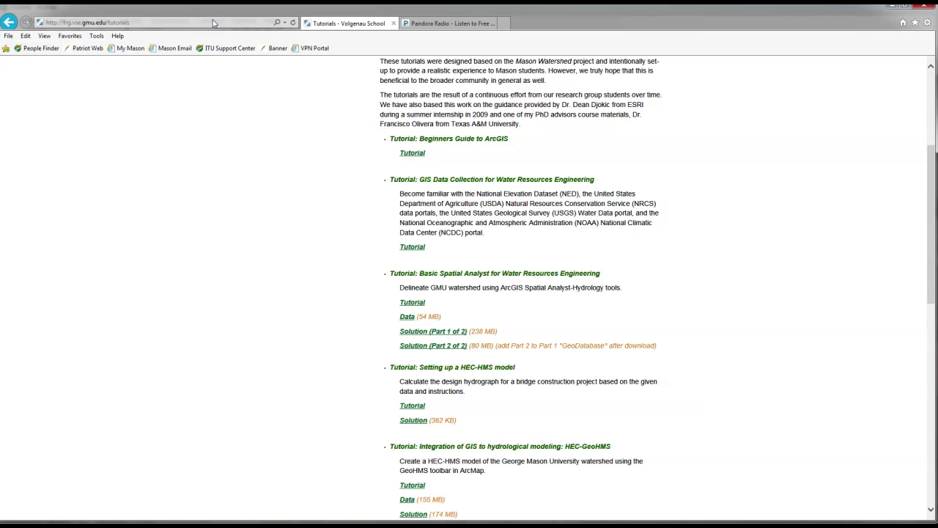
pyautogui.click(8, 23)
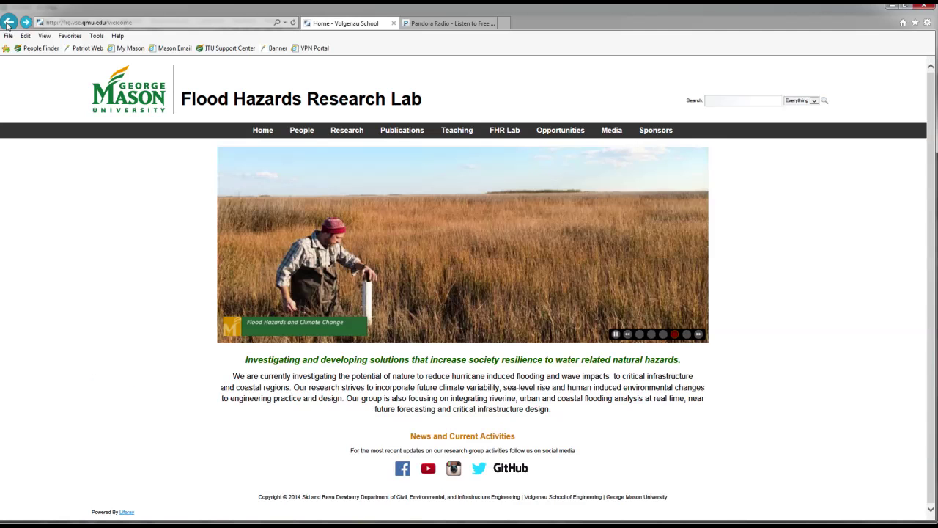
pyautogui.click(26, 23)
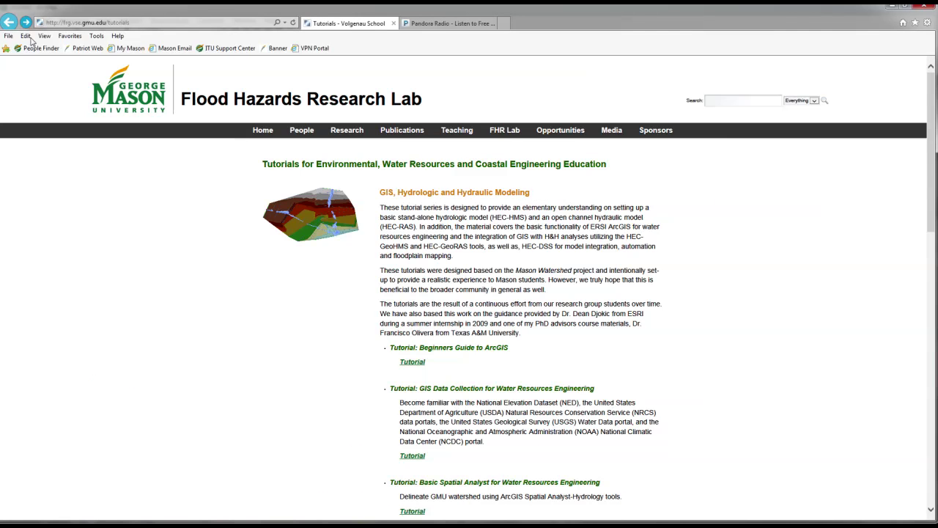
pyautogui.click(261, 131)
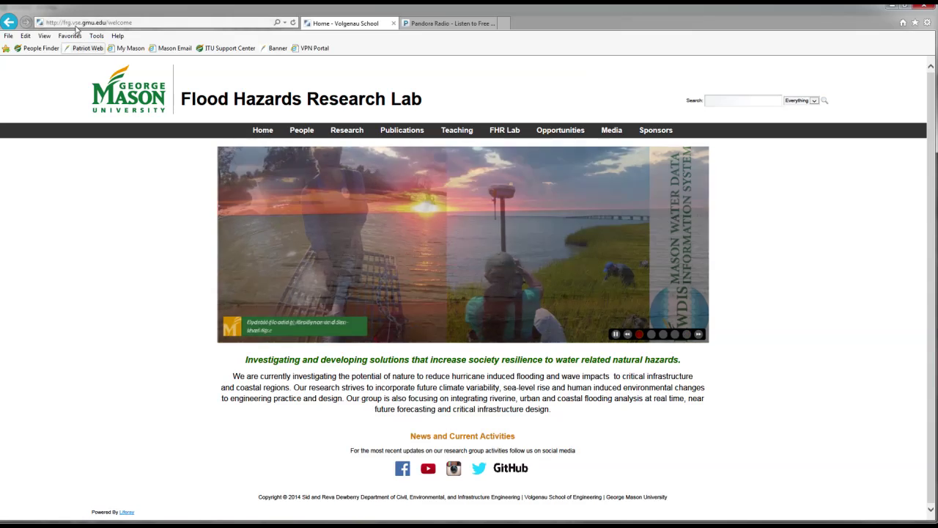
pyautogui.click(51, 27)
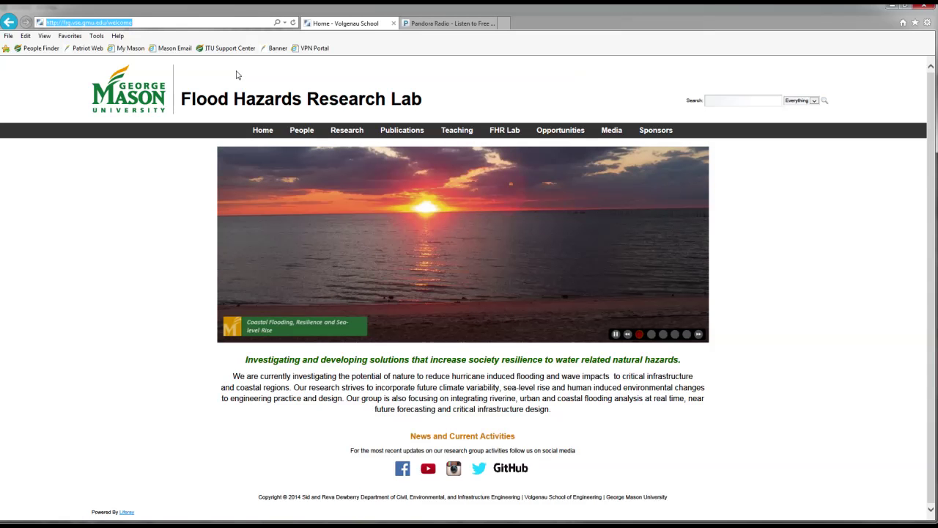
# Step: Look through the GIS and hydrologic modeling tutorials on the lab's Tutorials page, and return to the home page
pyautogui.moveTo(459, 135)
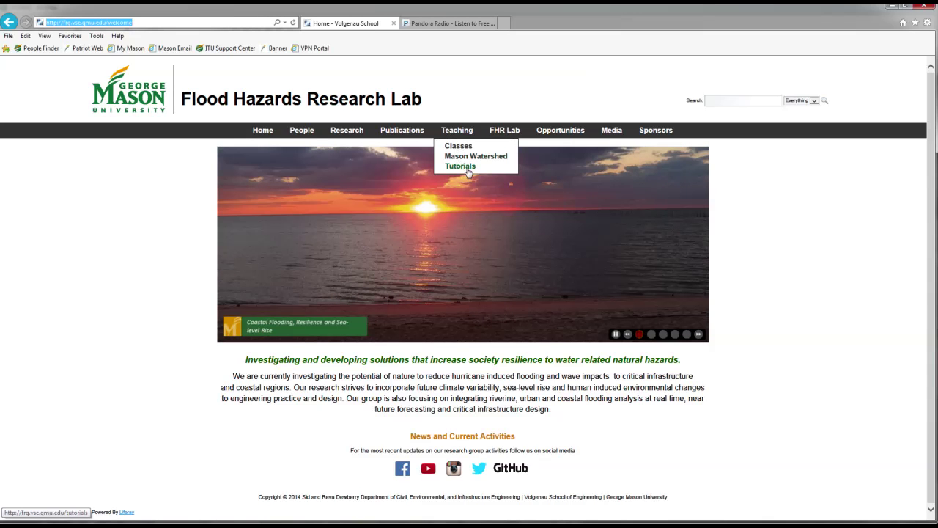
pyautogui.click(462, 166)
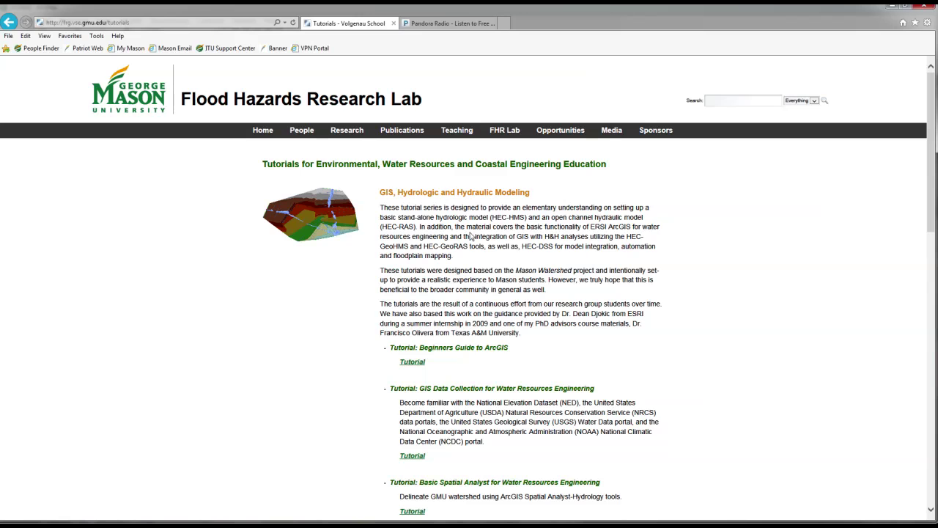
pyautogui.scroll(-5, 551, 268)
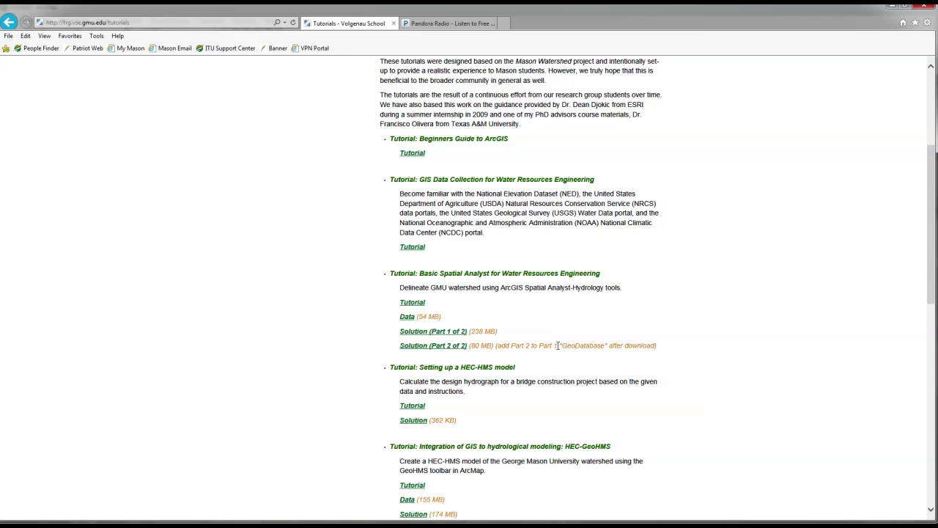
pyautogui.scroll(3, 584, 330)
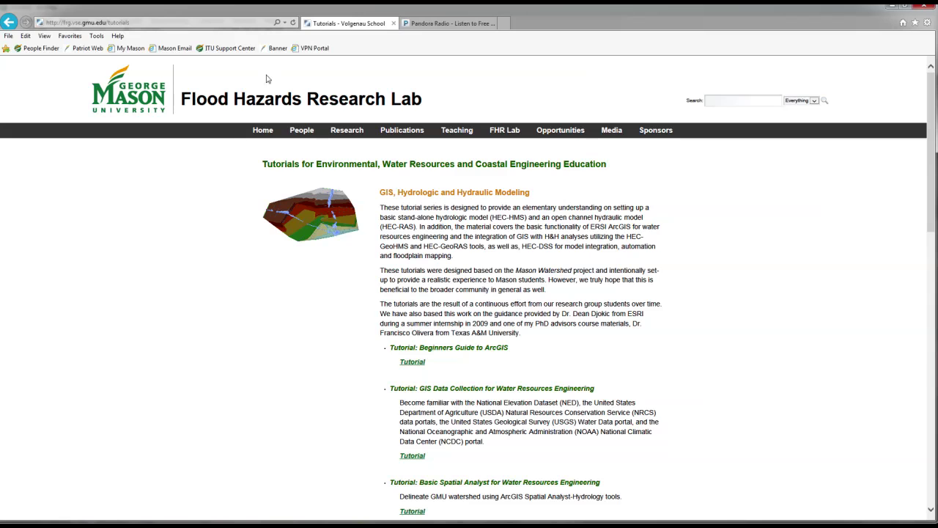
pyautogui.click(260, 137)
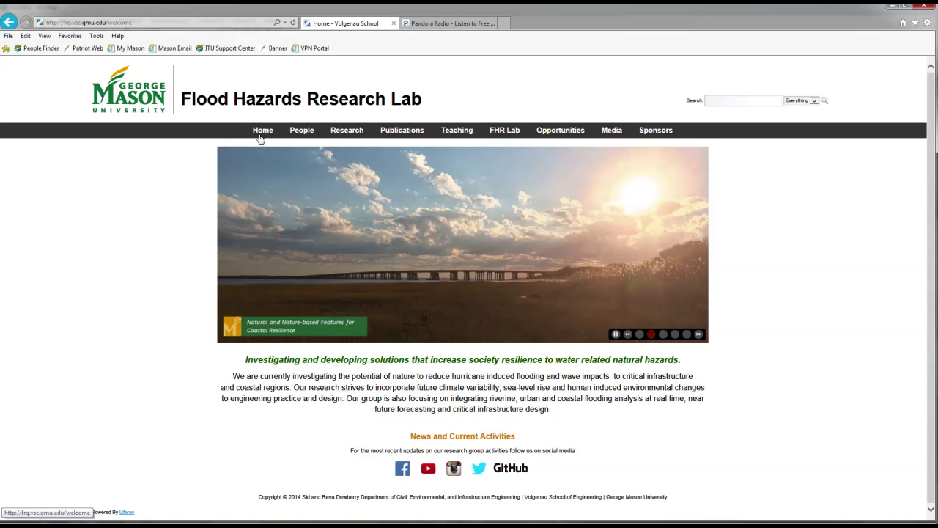